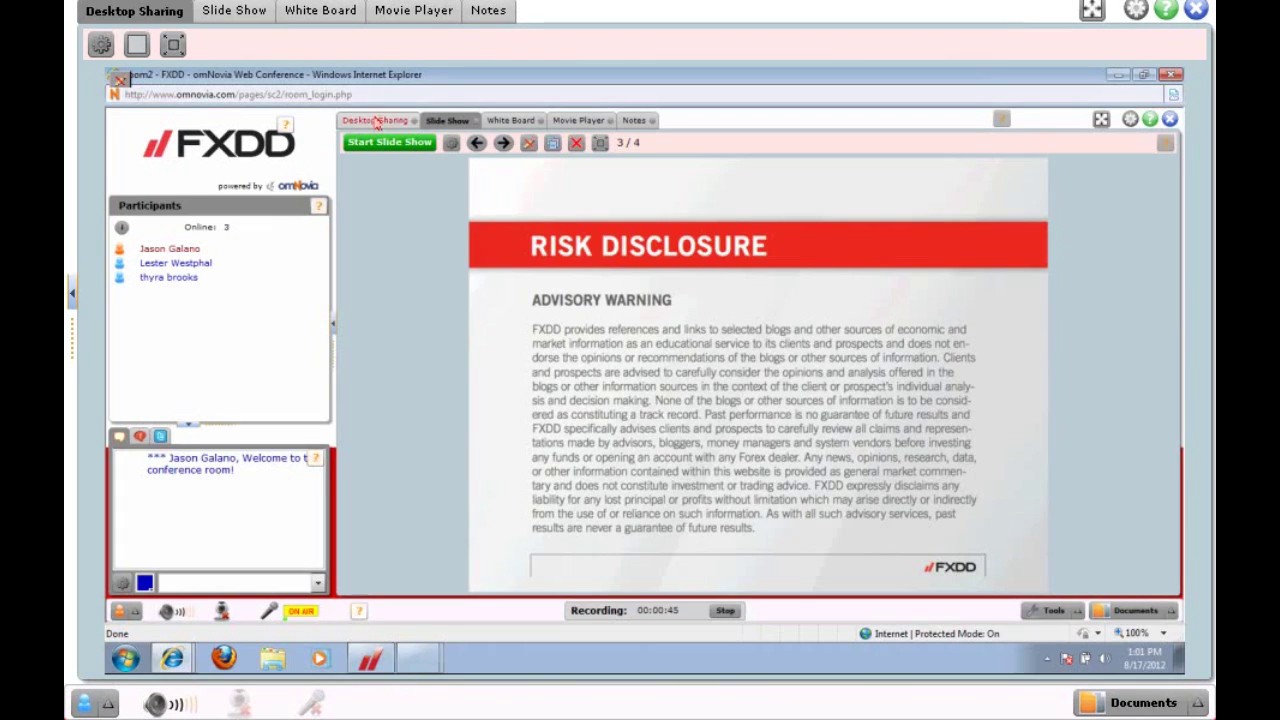
# - Project the monitor through Desktop Sharing, and minimize the browser to switch to the FXDD trading platform
pyautogui.click(375, 120)
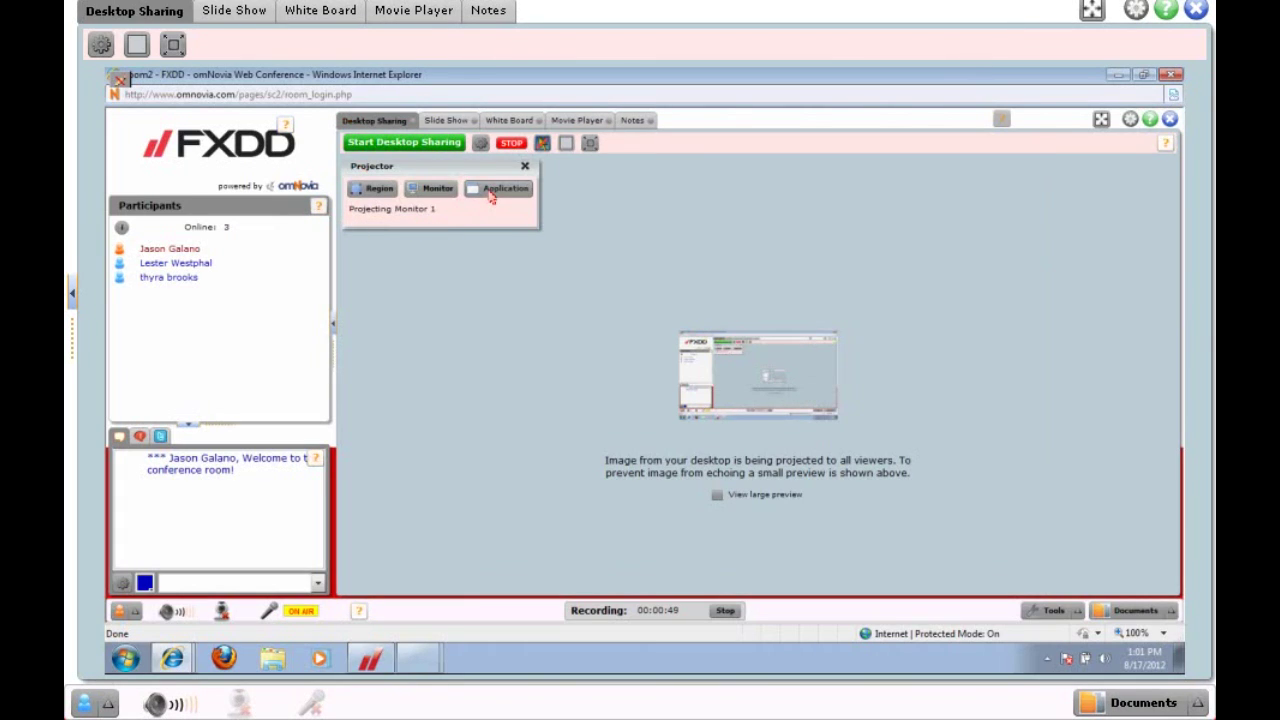
pyautogui.click(432, 189)
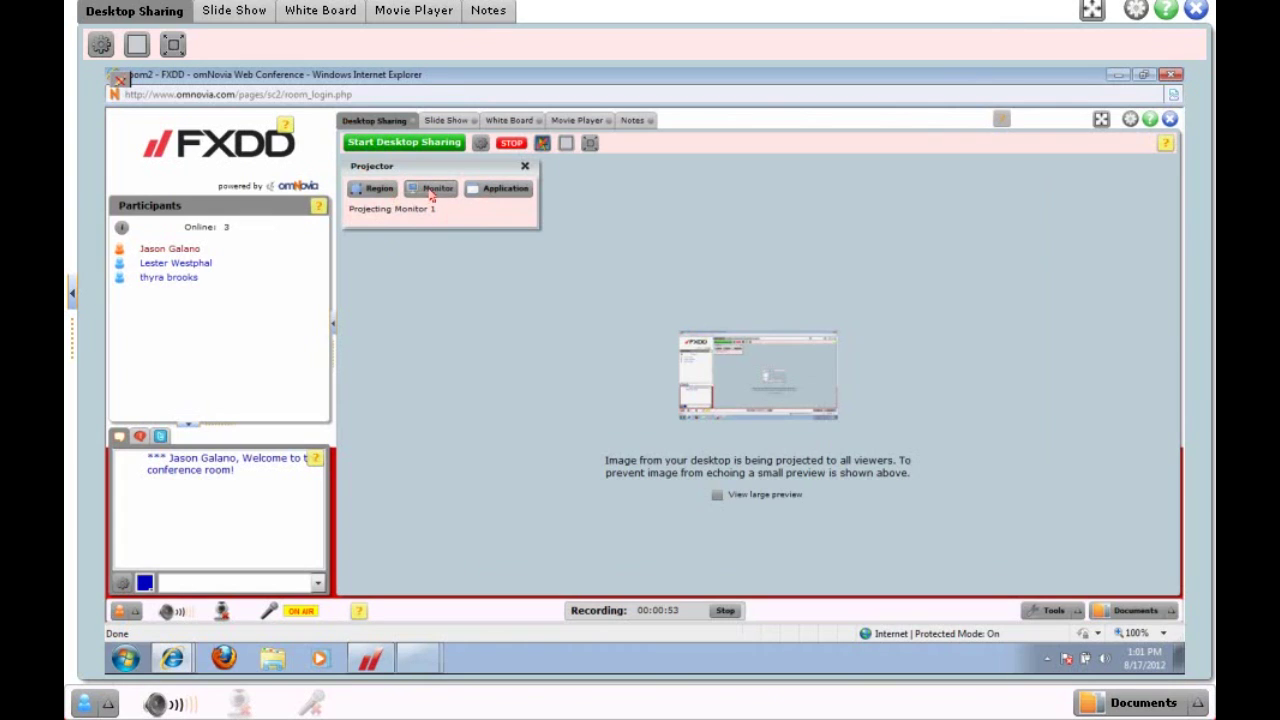
pyautogui.click(508, 214)
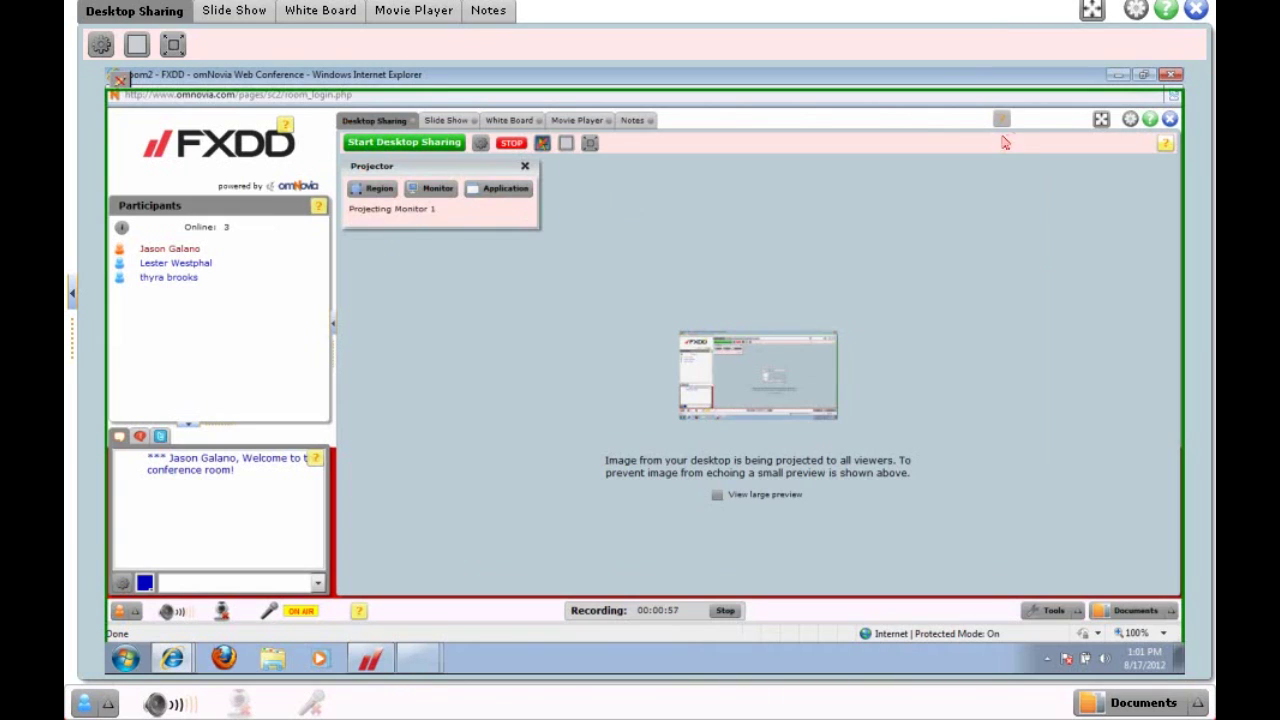
pyautogui.click(1117, 76)
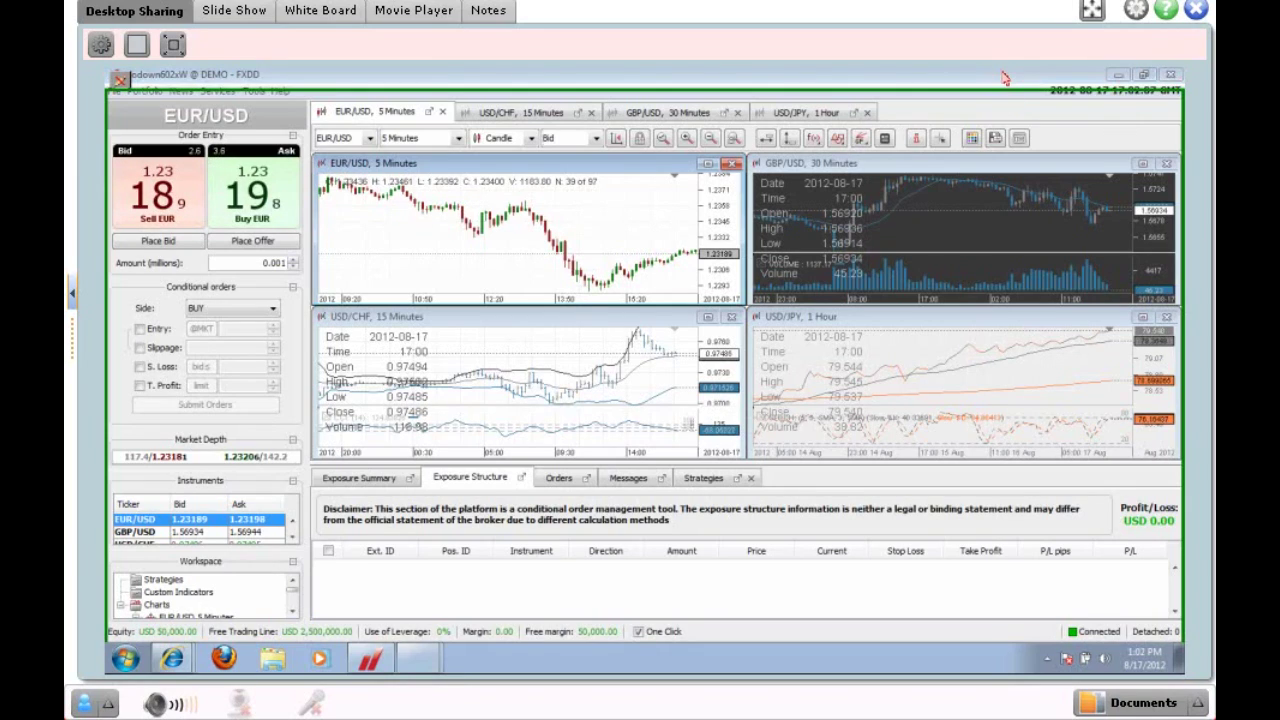
pyautogui.click(1005, 78)
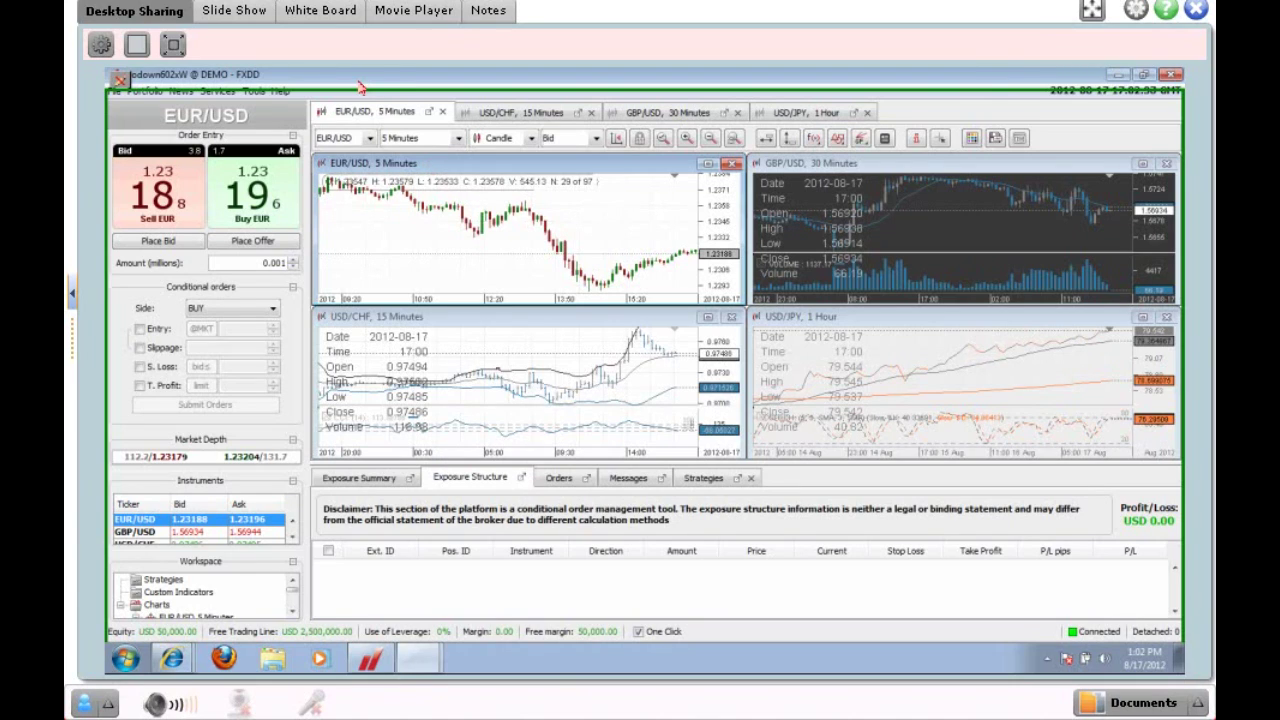
# - Open the platform preferences and set the amount settings for currencies to Thousands
pyautogui.click(255, 91)
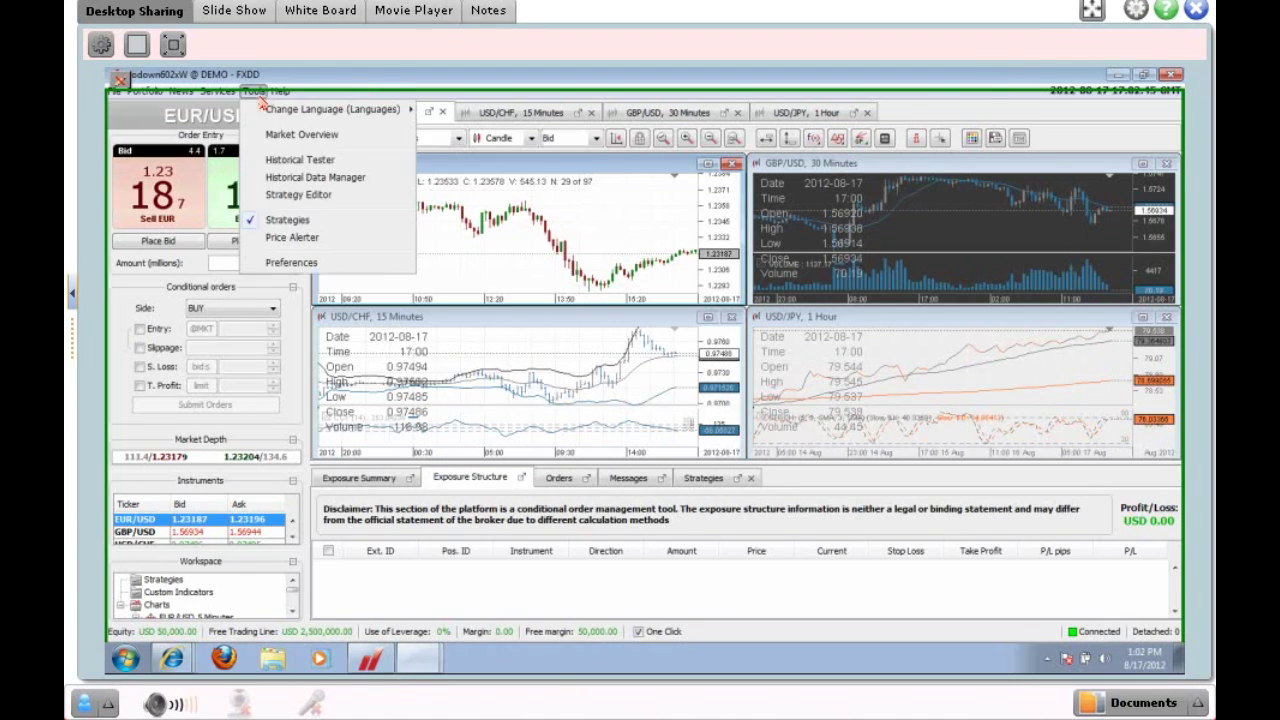
pyautogui.click(291, 263)
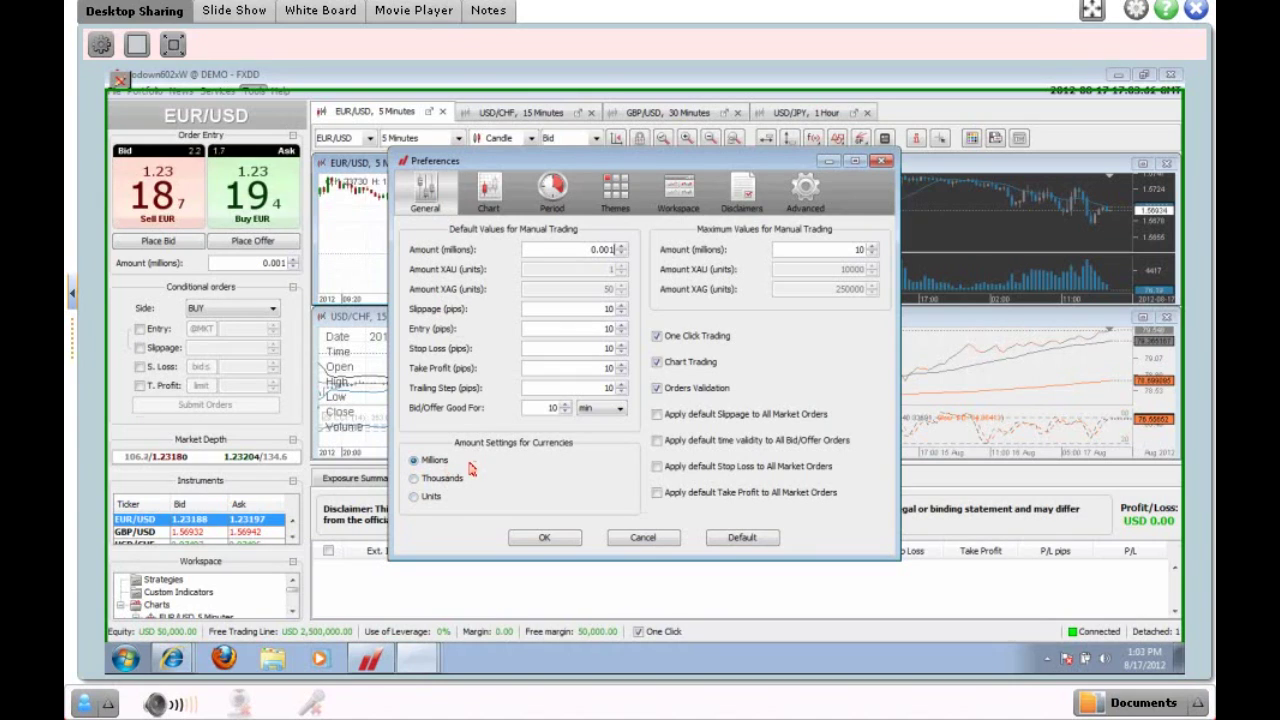
pyautogui.click(415, 480)
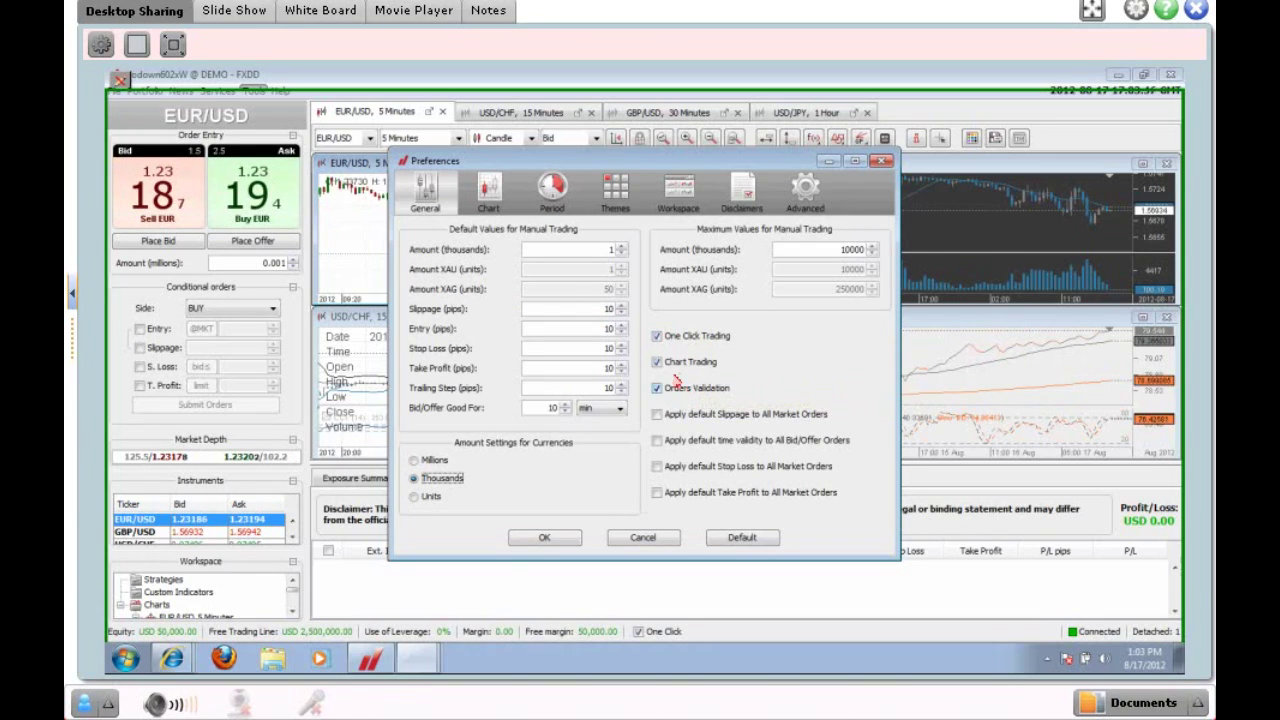
# - Add 8 Hours to the custom period selection, view the theme properties and close the preferences without saving
pyautogui.click(500, 205)
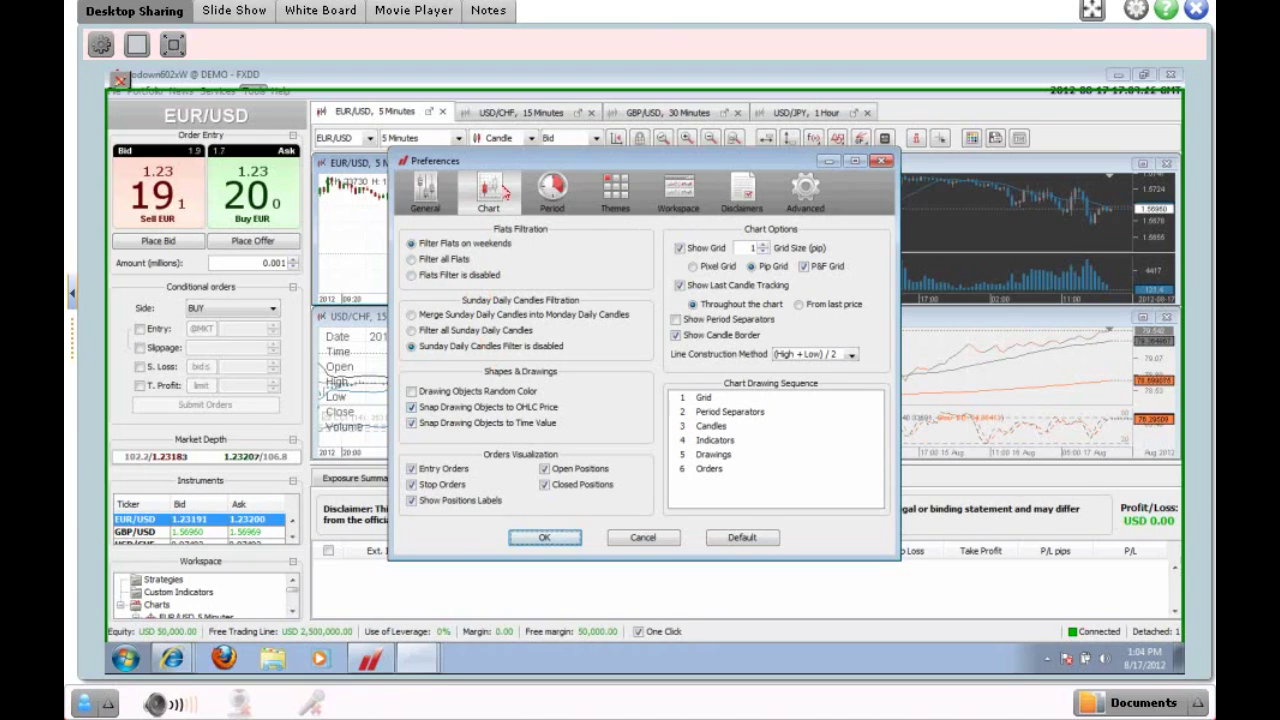
pyautogui.click(548, 192)
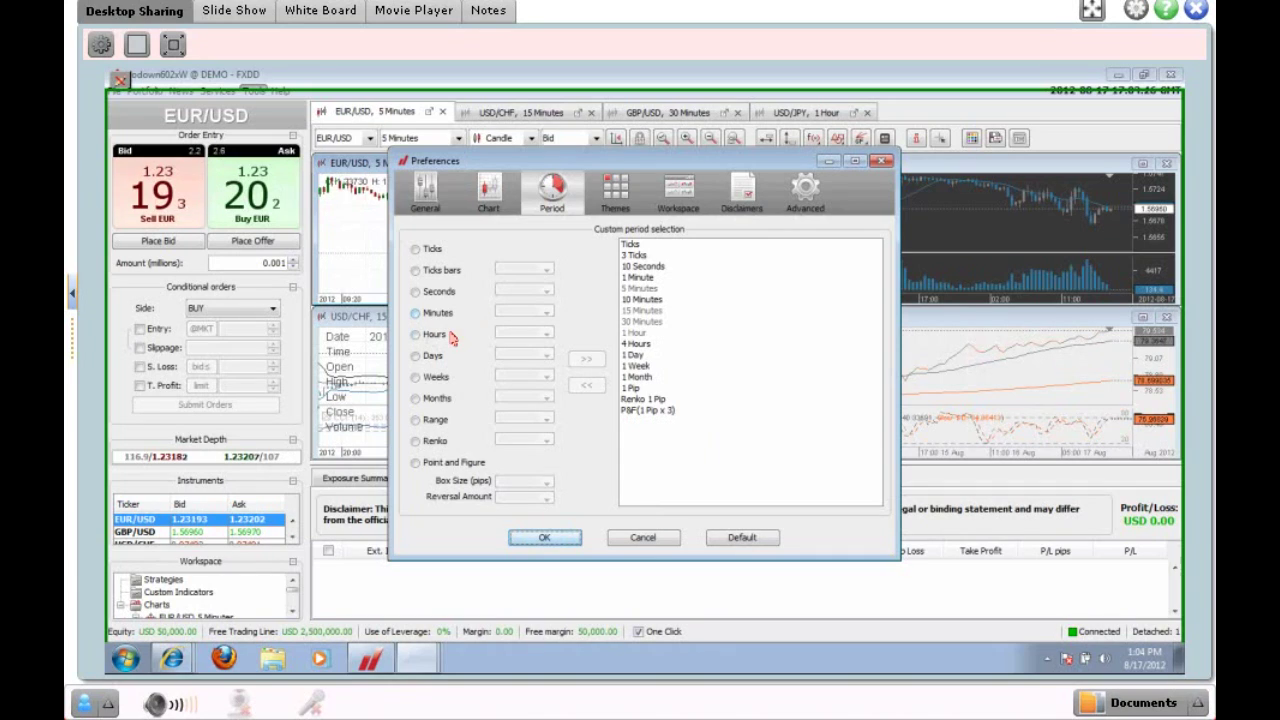
pyautogui.click(419, 337)
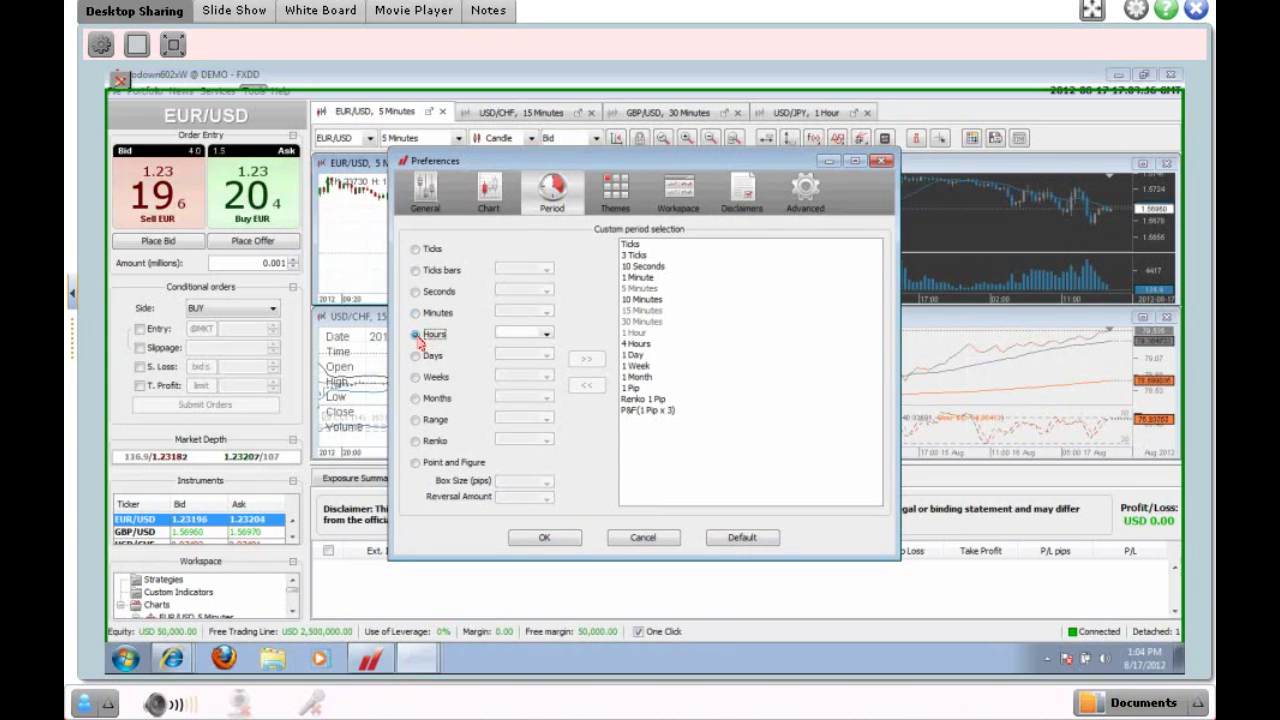
pyautogui.click(547, 335)
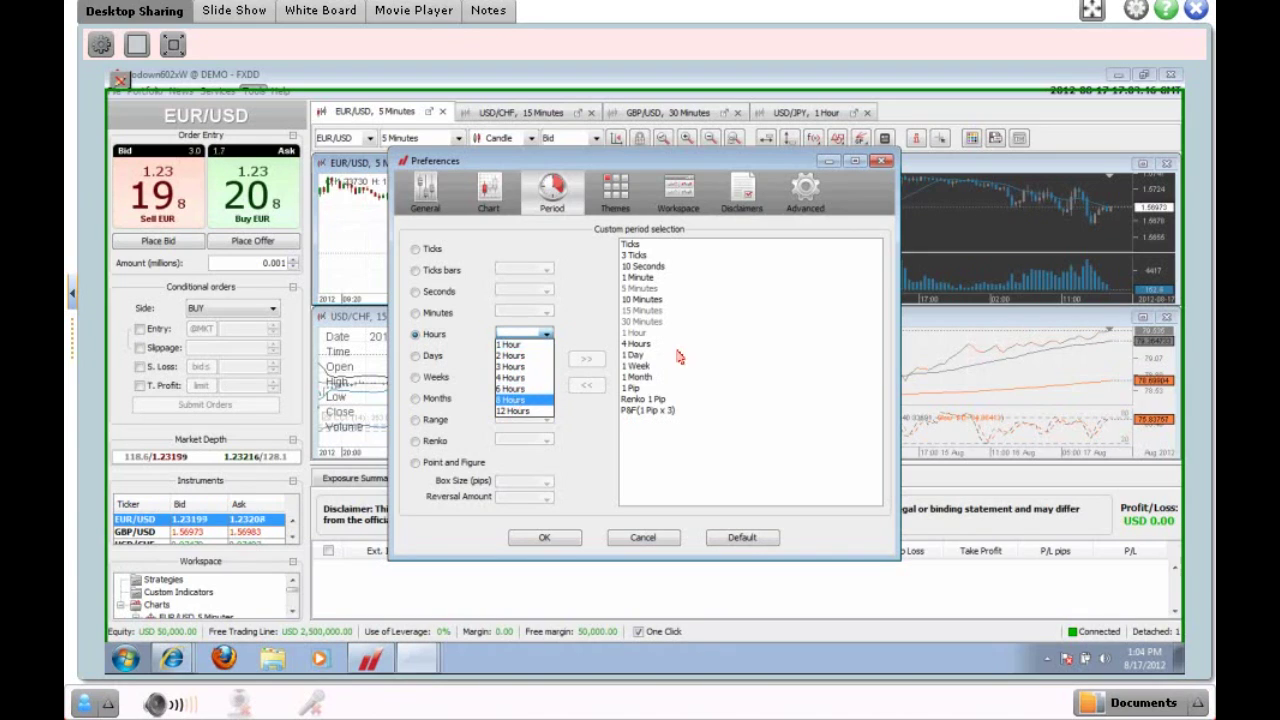
pyautogui.click(511, 399)
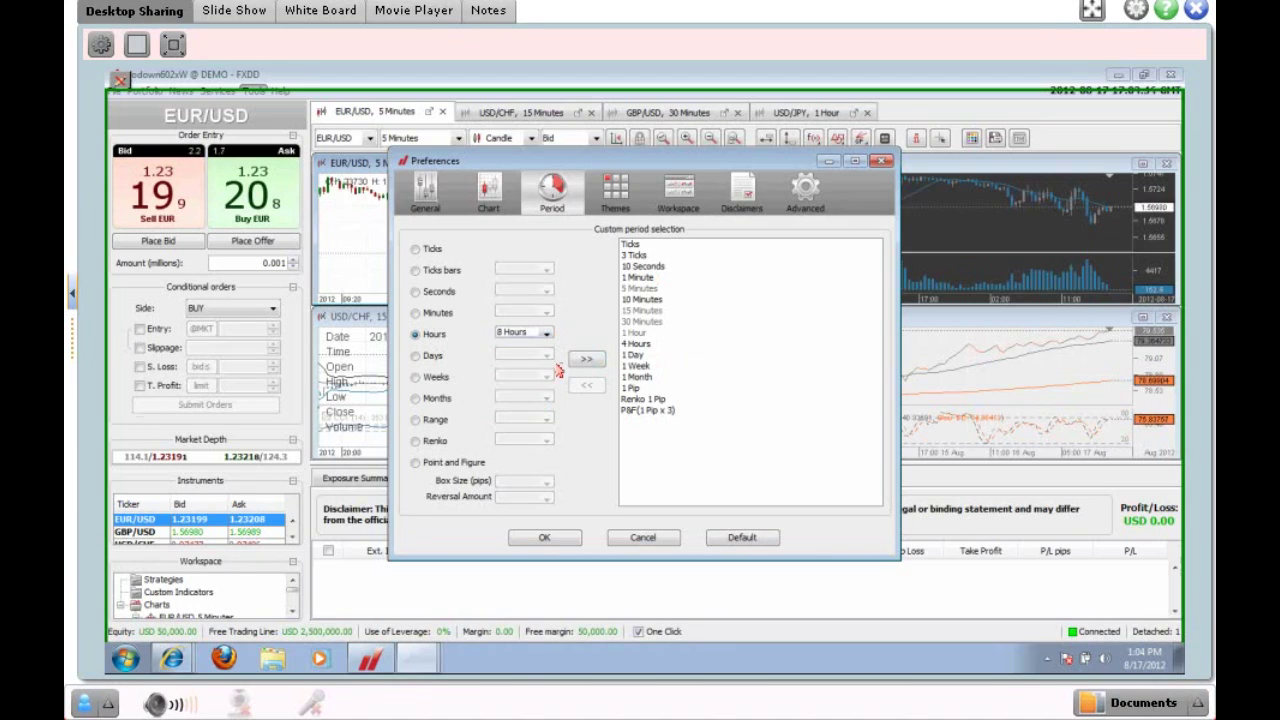
pyautogui.click(585, 360)
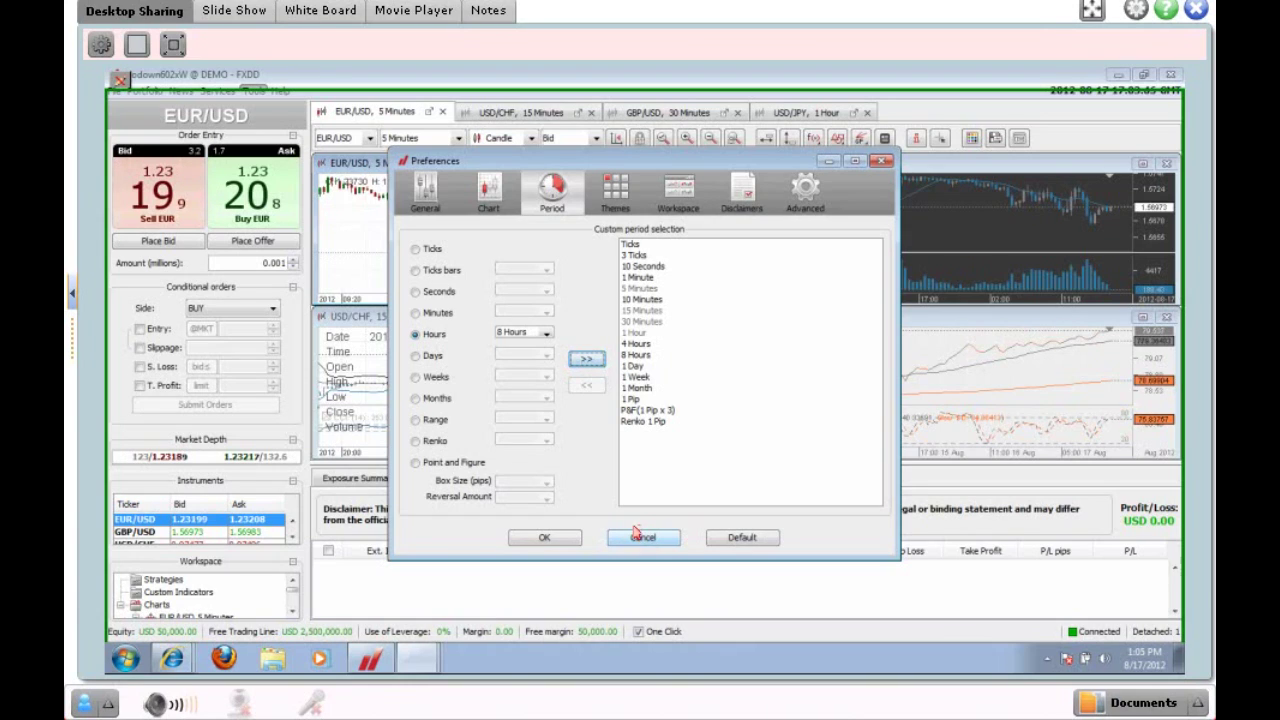
pyautogui.click(614, 208)
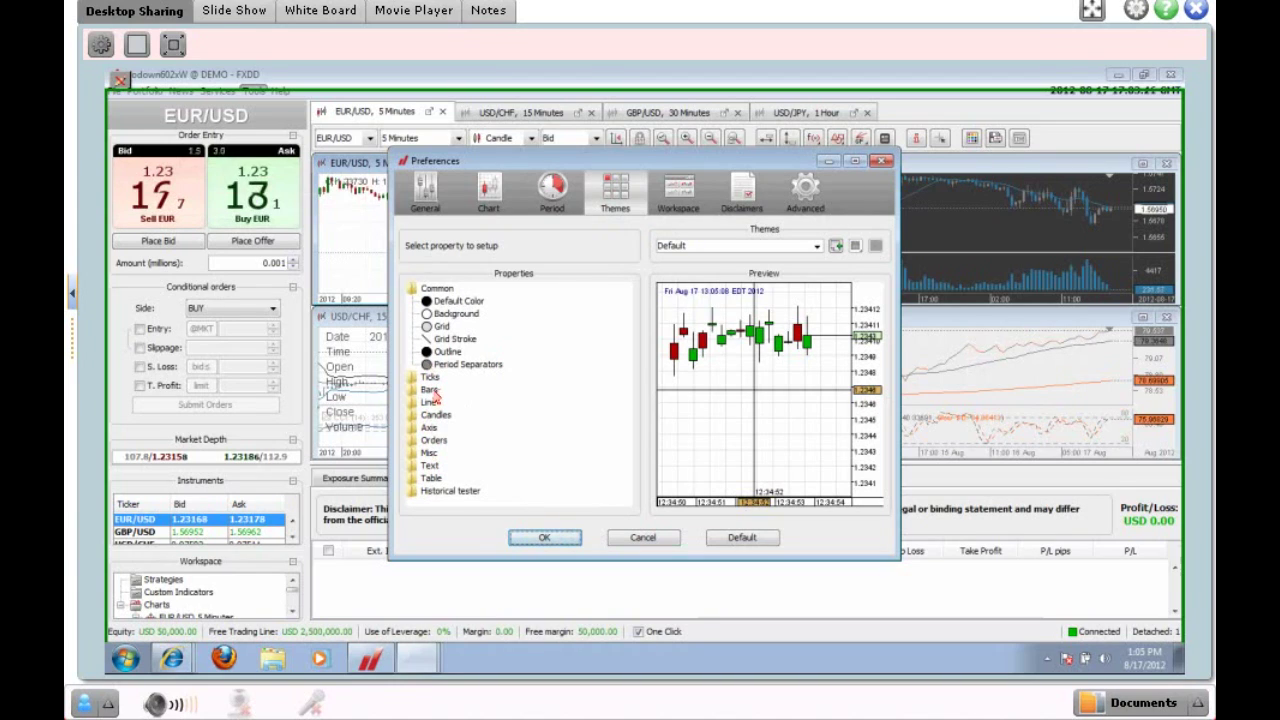
pyautogui.click(884, 162)
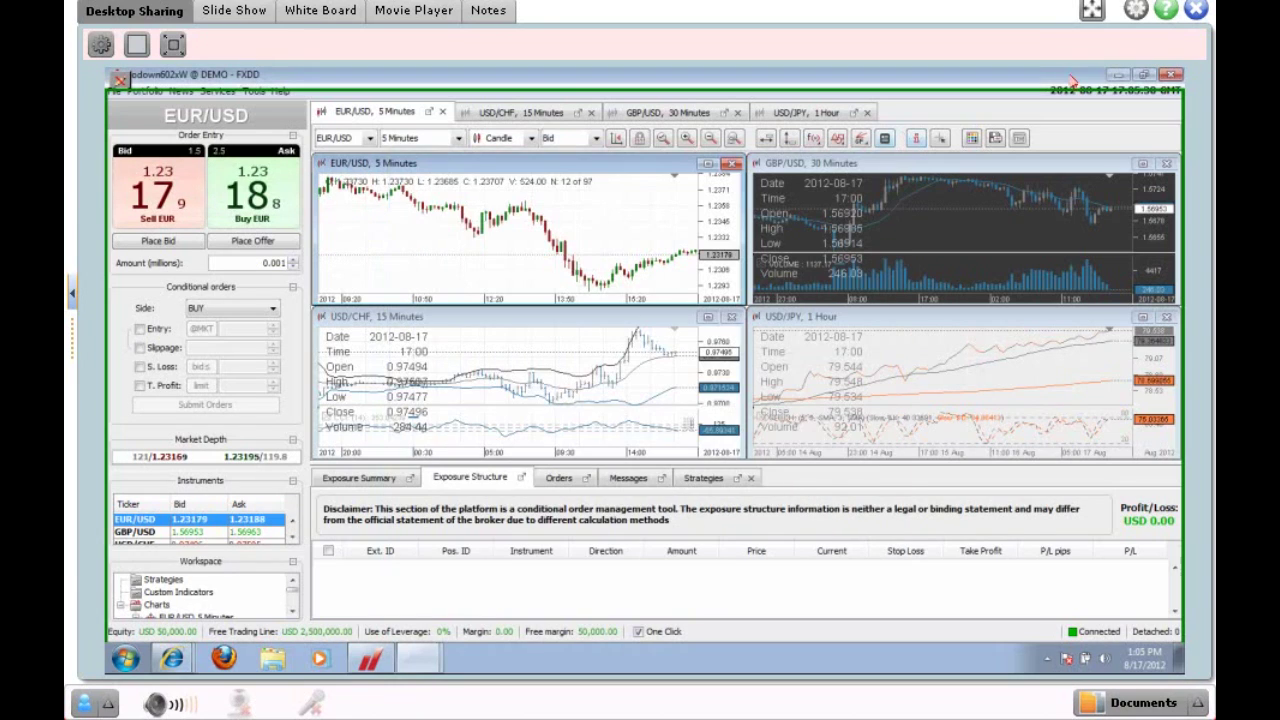
pyautogui.click(1117, 75)
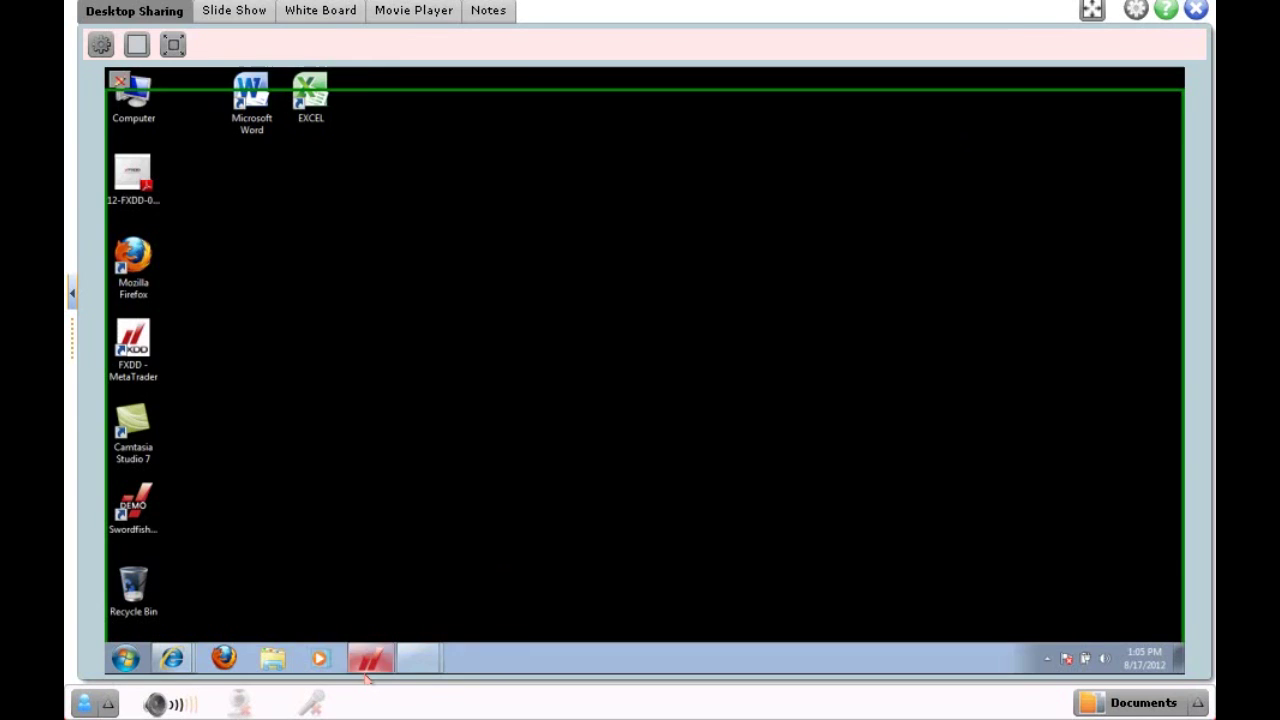
pyautogui.moveTo(403, 674)
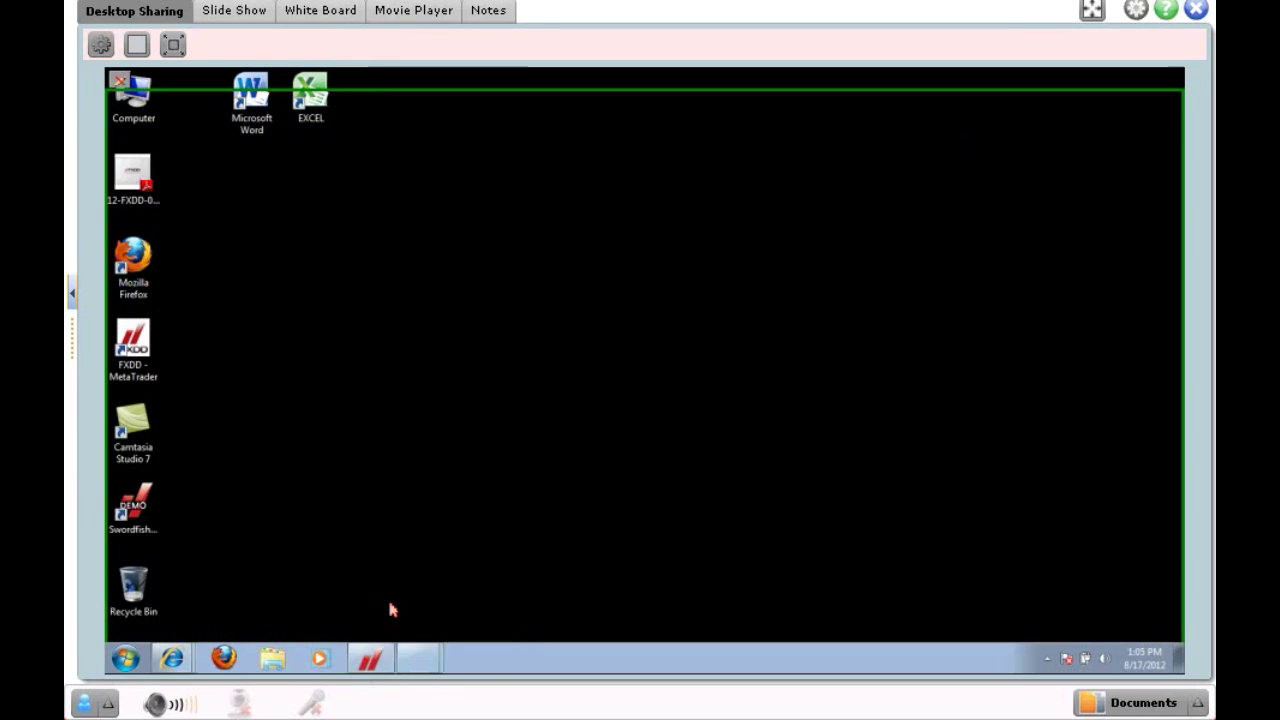
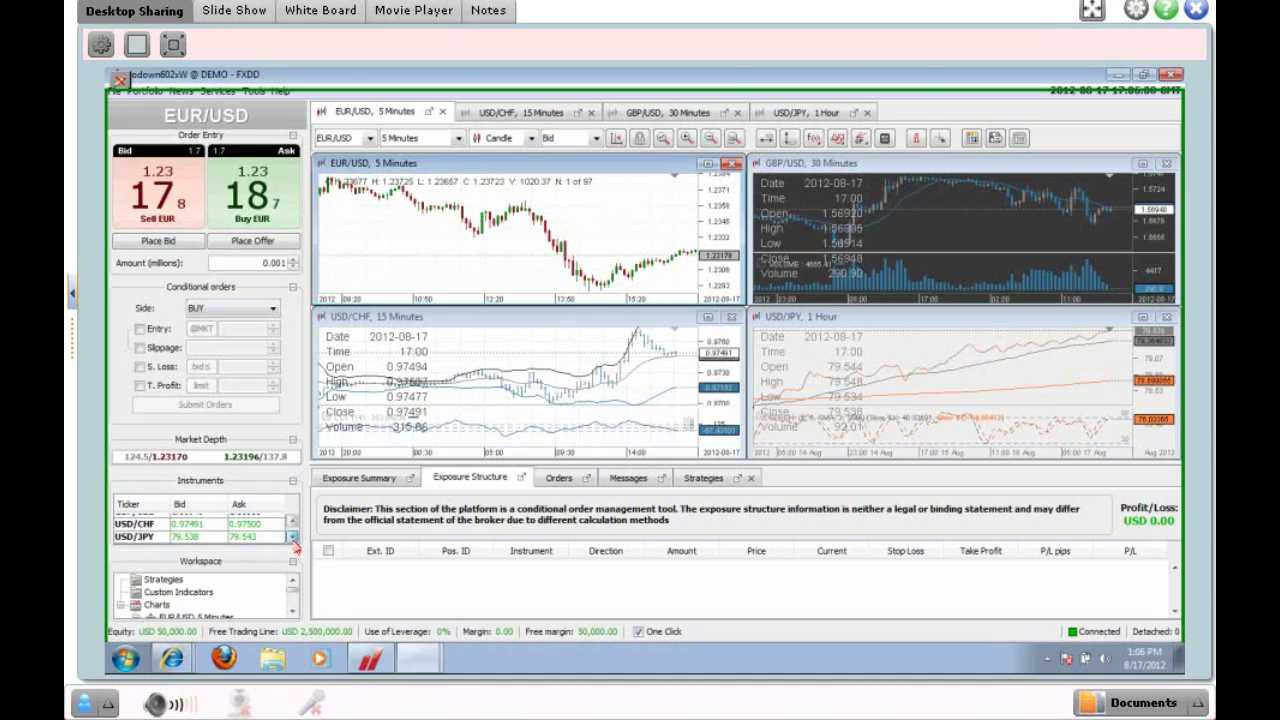
# - Browse the instruments list and load first GBP/USD, then USD/CHF into the order entry
pyautogui.click(292, 521)
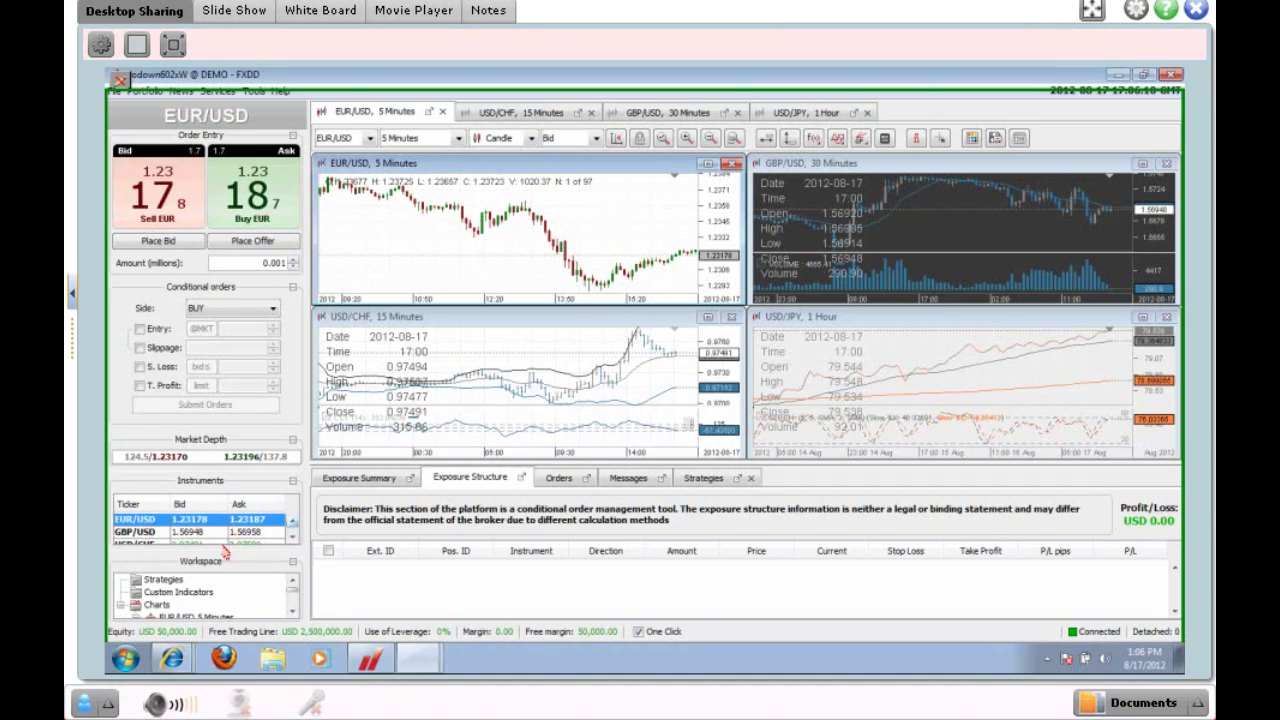
pyautogui.click(292, 537)
pyautogui.click(292, 539)
pyautogui.scroll(2, 200, 535)
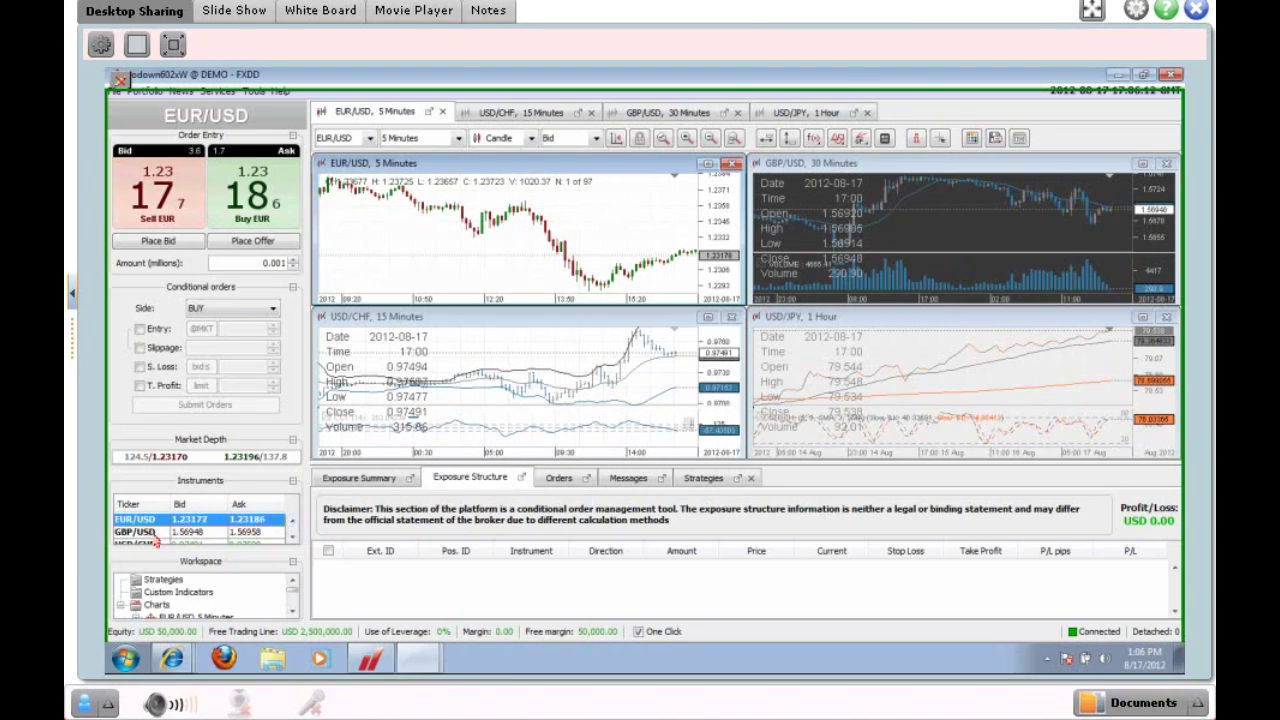
pyautogui.click(156, 533)
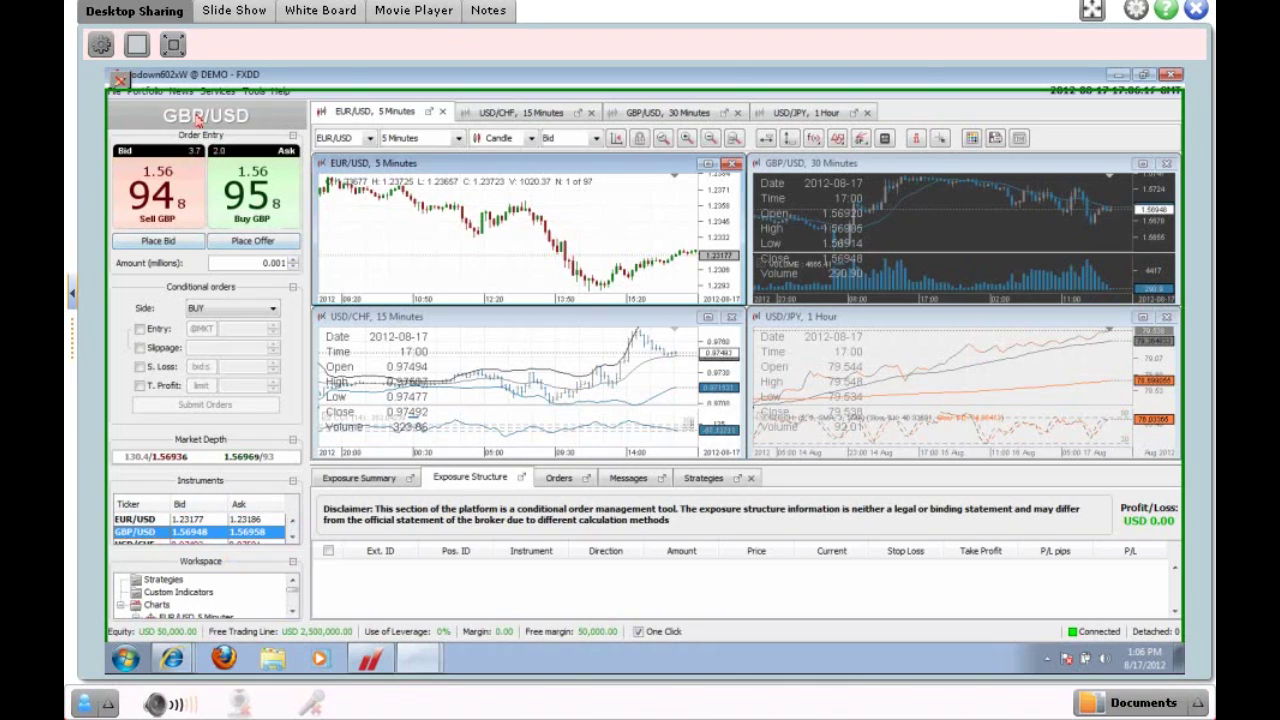
pyautogui.click(213, 543)
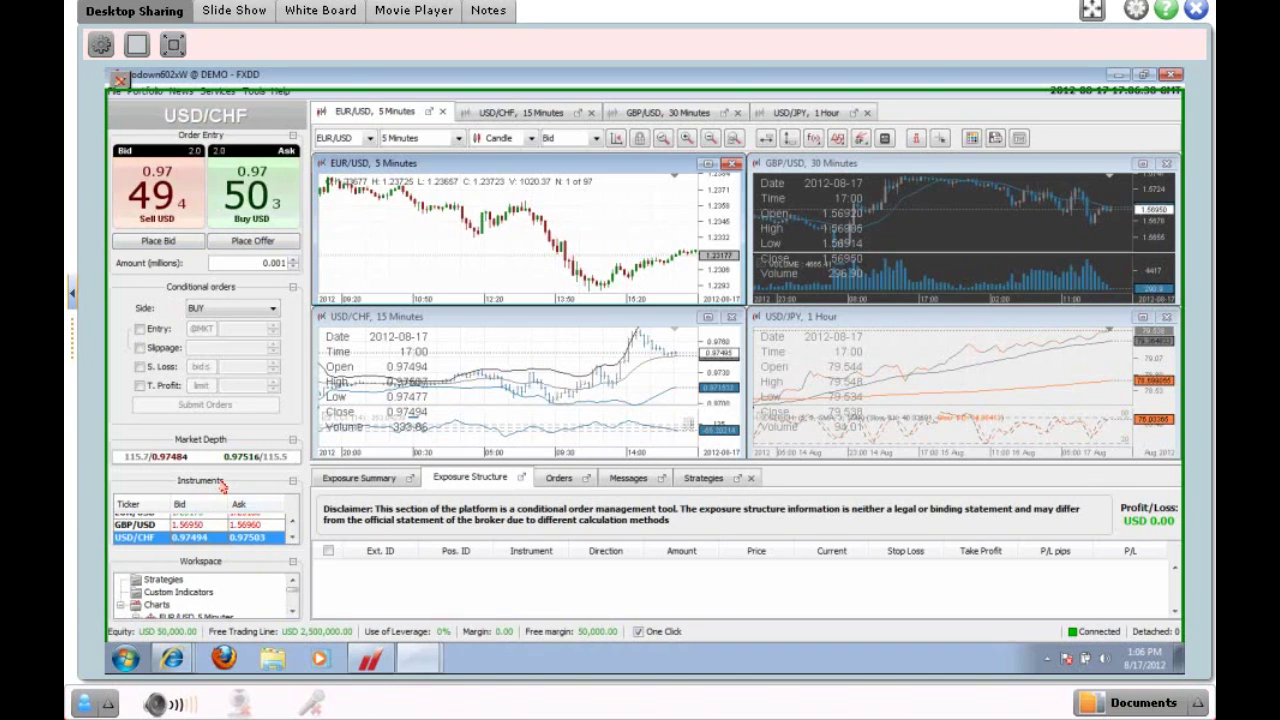
# - Add the AUD/USD pair to the instruments list and look through the extended list
pyautogui.rightClick(228, 477)
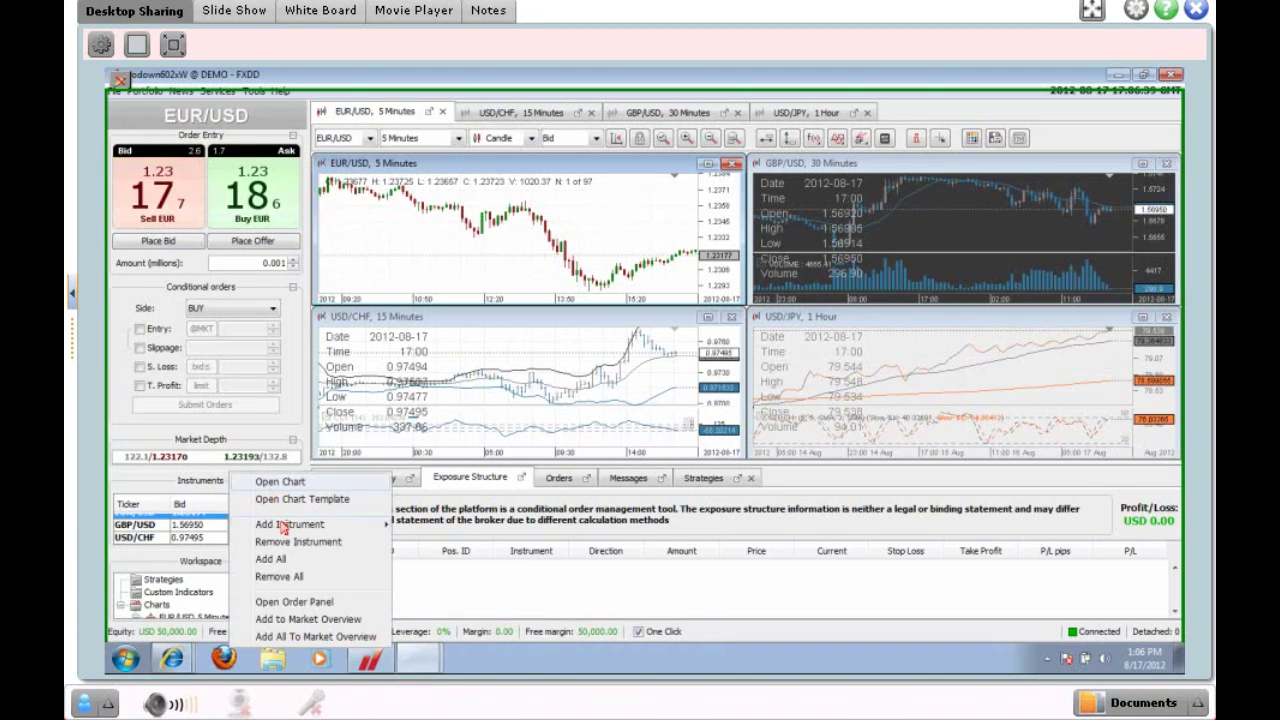
pyautogui.moveTo(286, 526)
pyautogui.moveTo(413, 527)
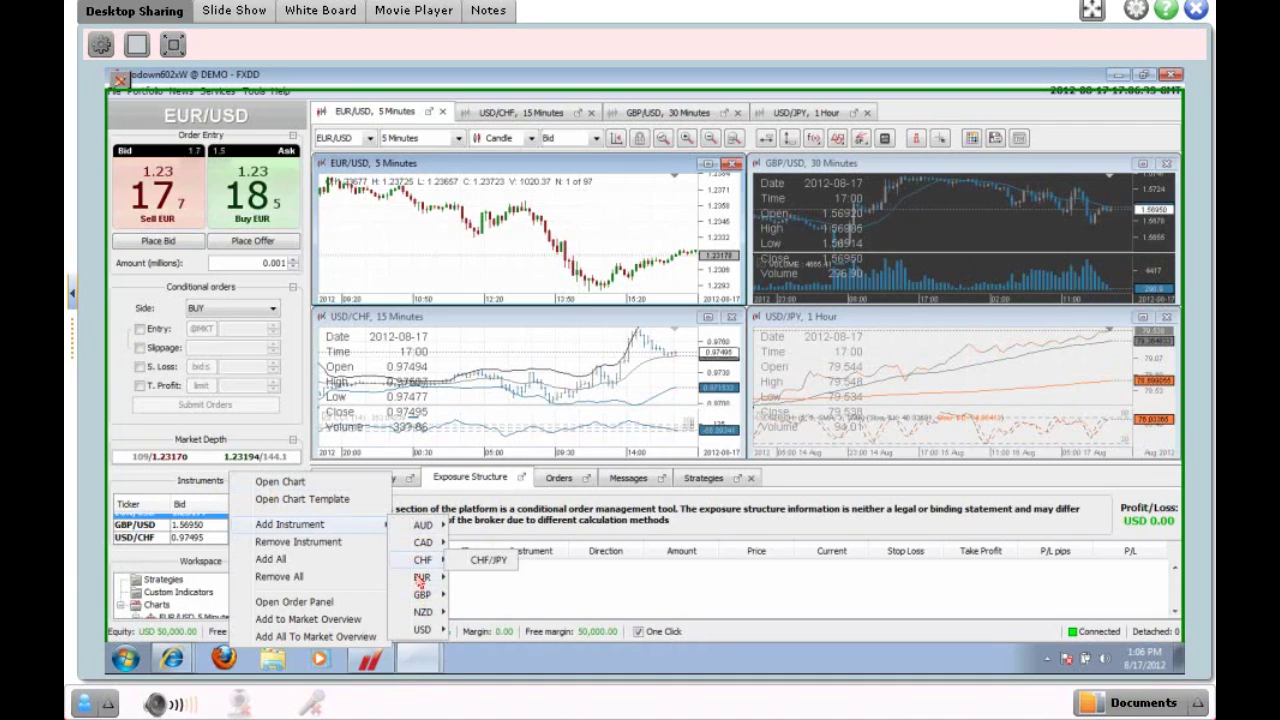
pyautogui.moveTo(450, 628)
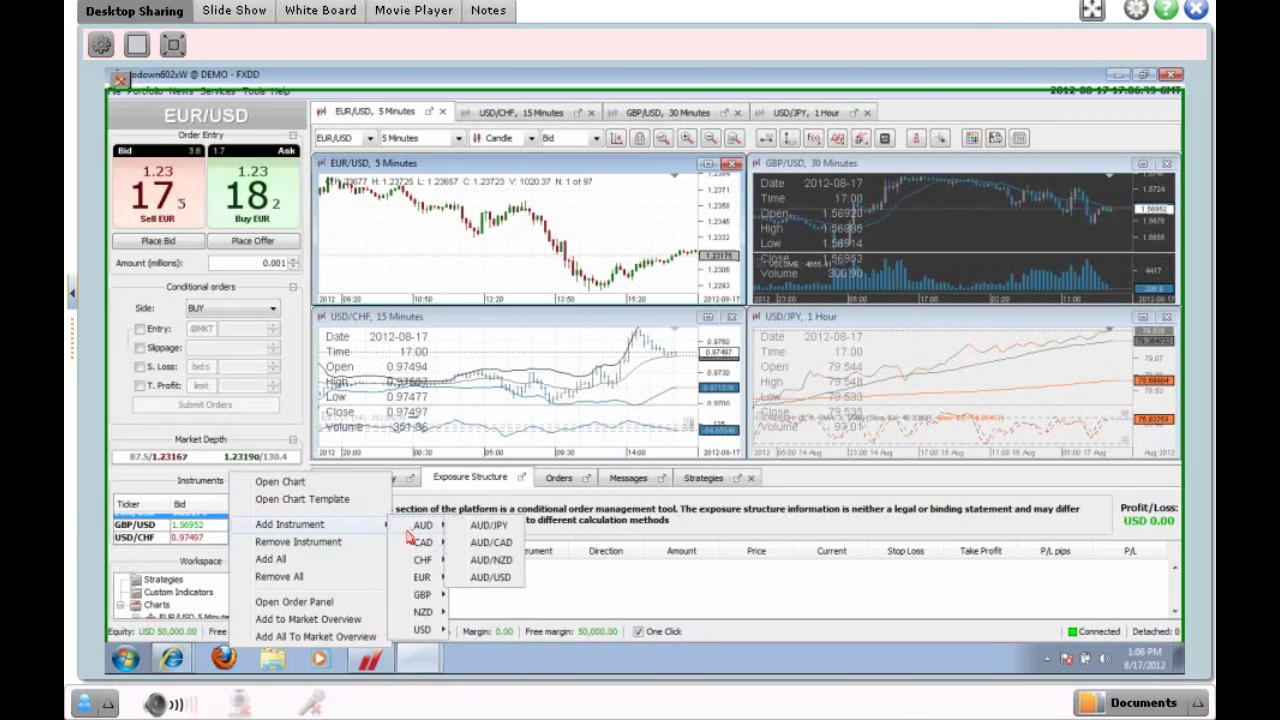
pyautogui.click(476, 579)
pyautogui.click(293, 537)
pyautogui.doubleClick(292, 521)
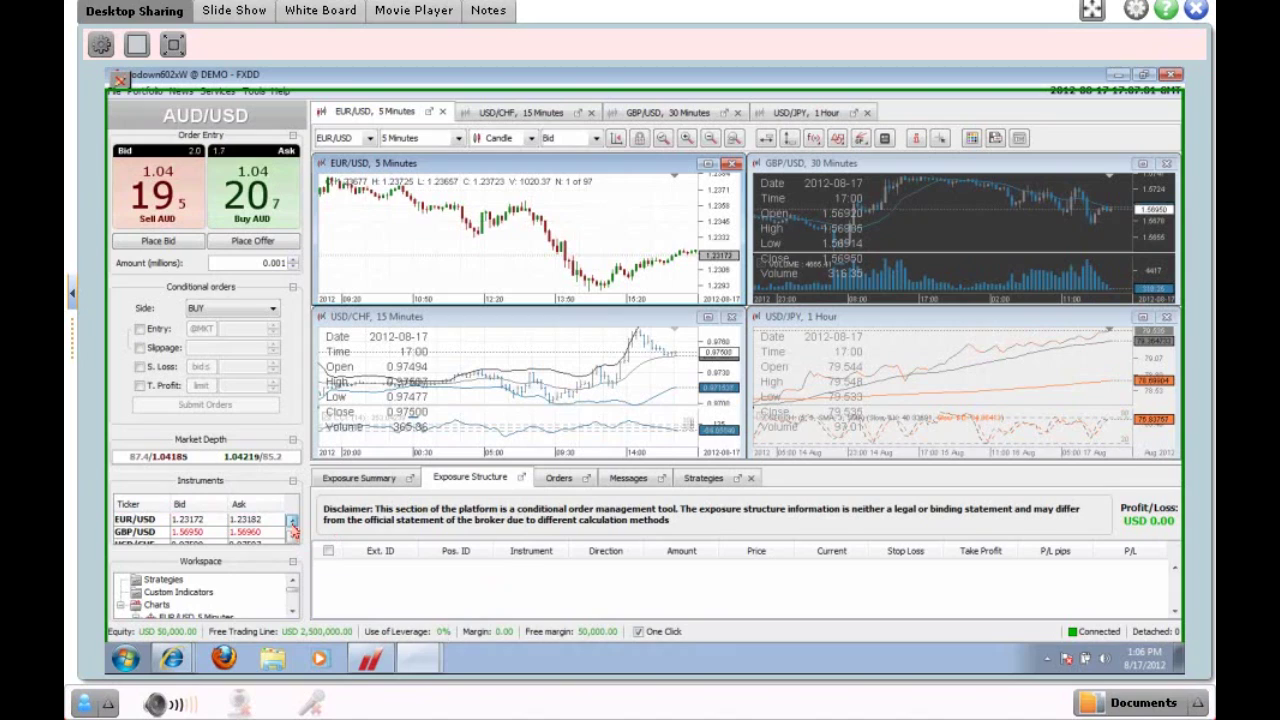
pyautogui.click(292, 522)
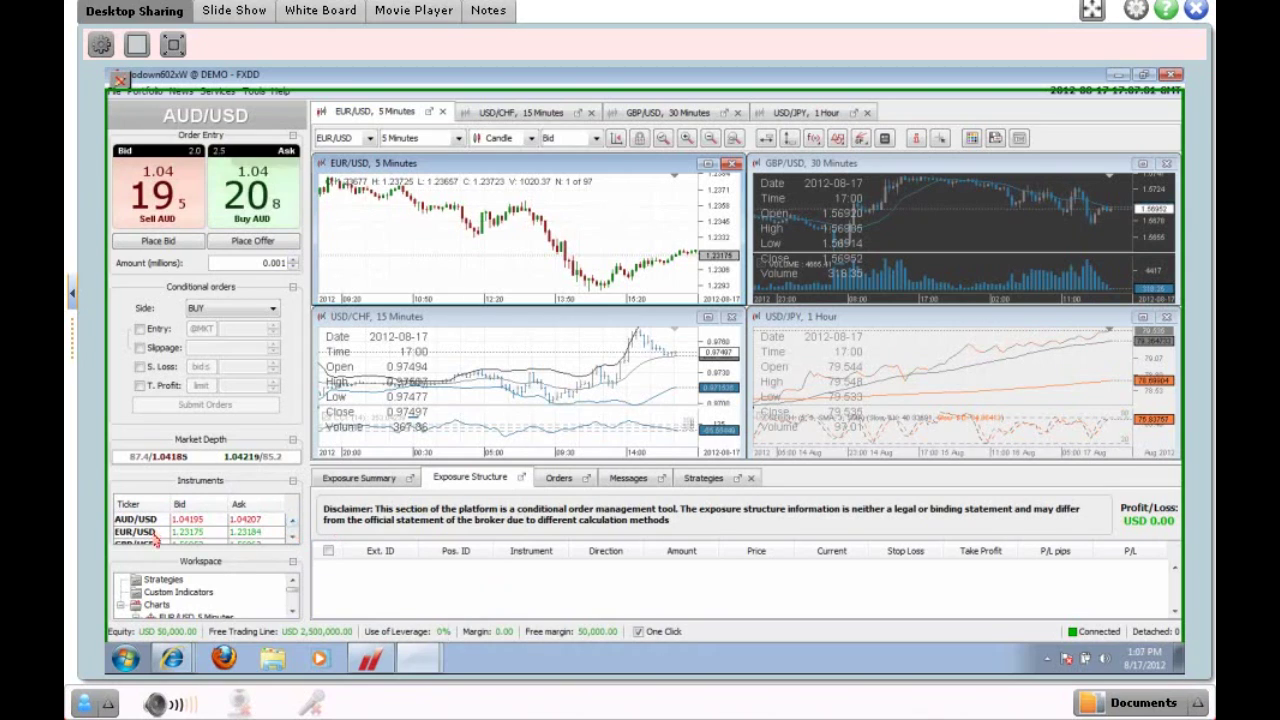
# - Load EUR/USD into the order entry, buy 0.001 million at market and select the resulting position
pyautogui.click(140, 532)
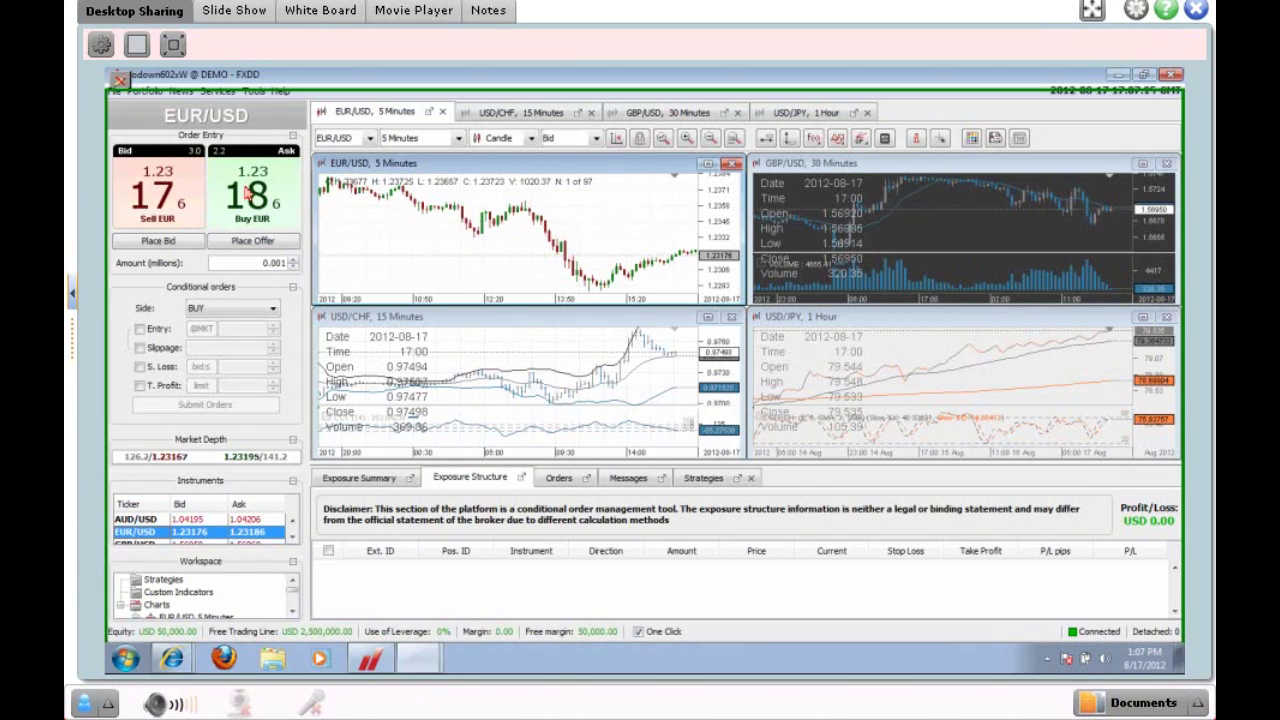
pyautogui.click(248, 193)
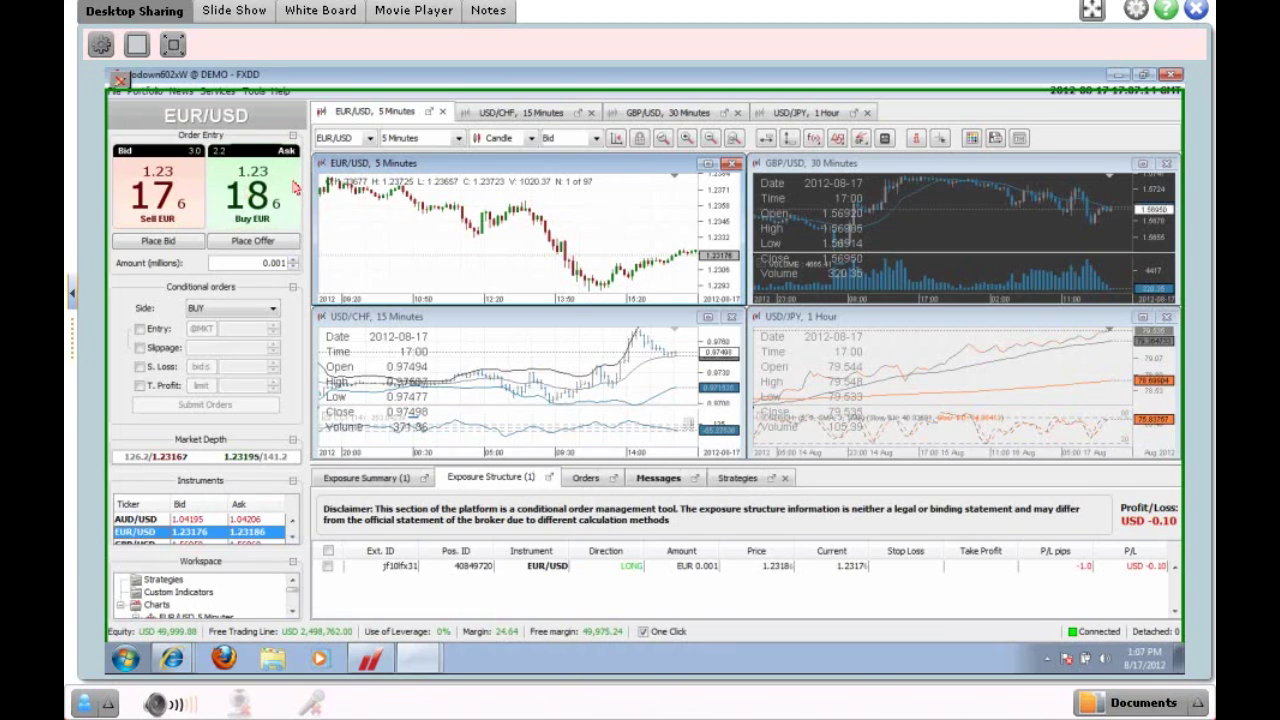
pyautogui.click(547, 568)
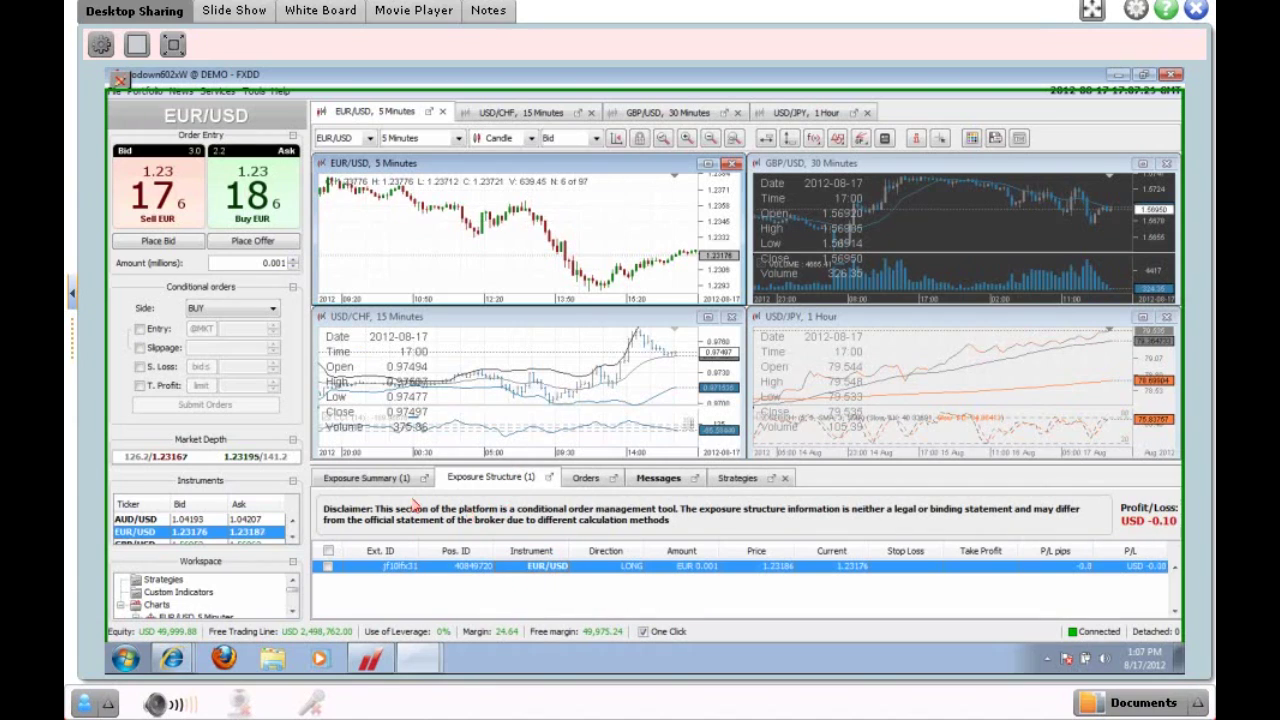
# - Compare the open EUR/USD position in the exposure summary with its entry in the exposure structure
pyautogui.click(370, 478)
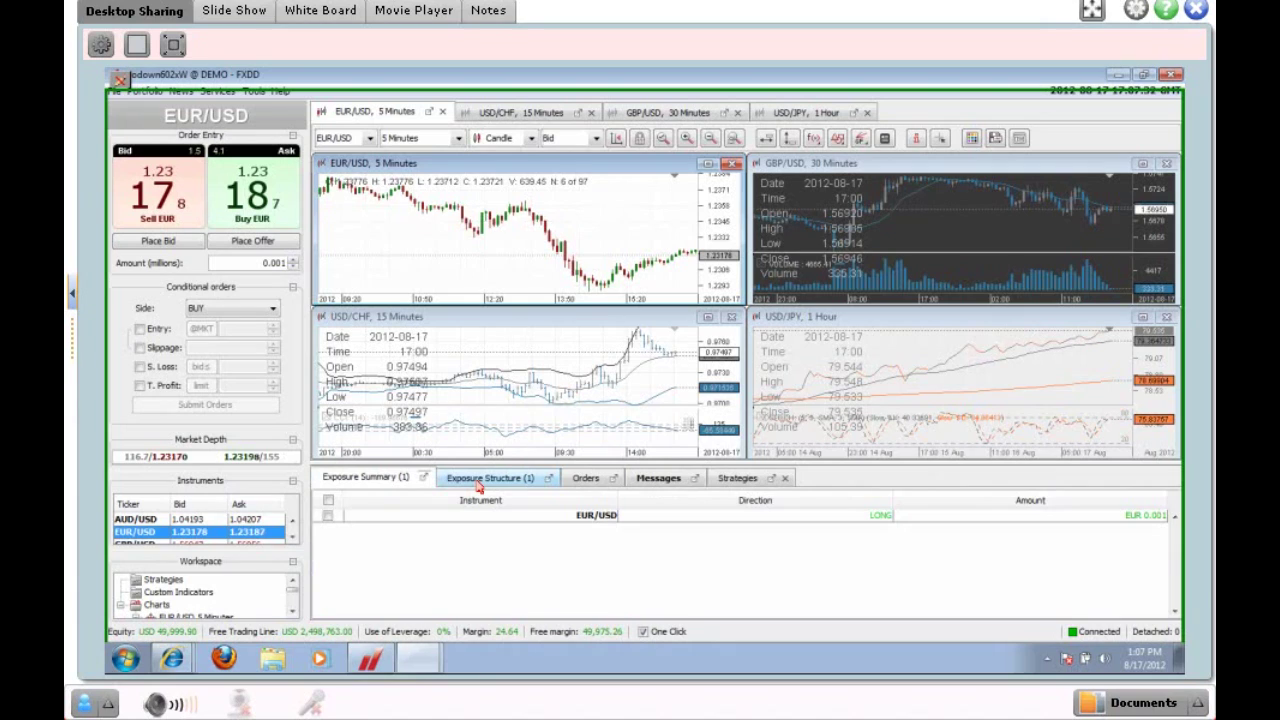
pyautogui.click(480, 479)
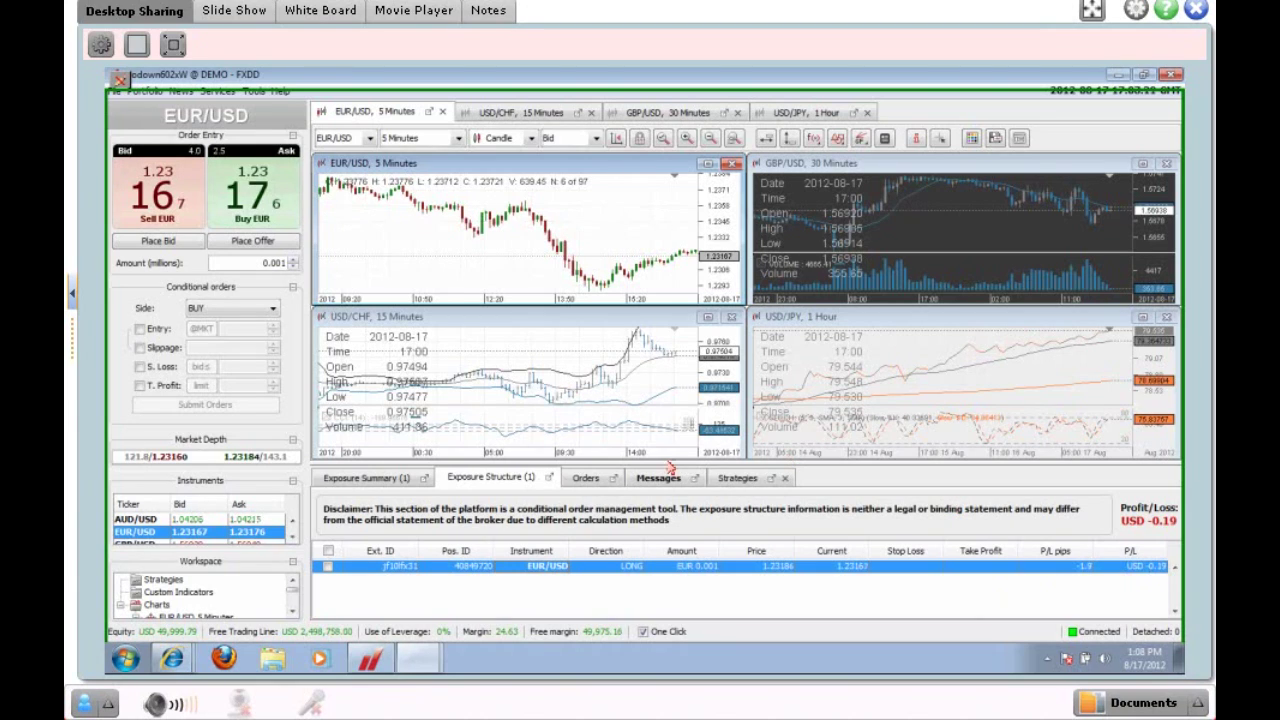
pyautogui.click(414, 479)
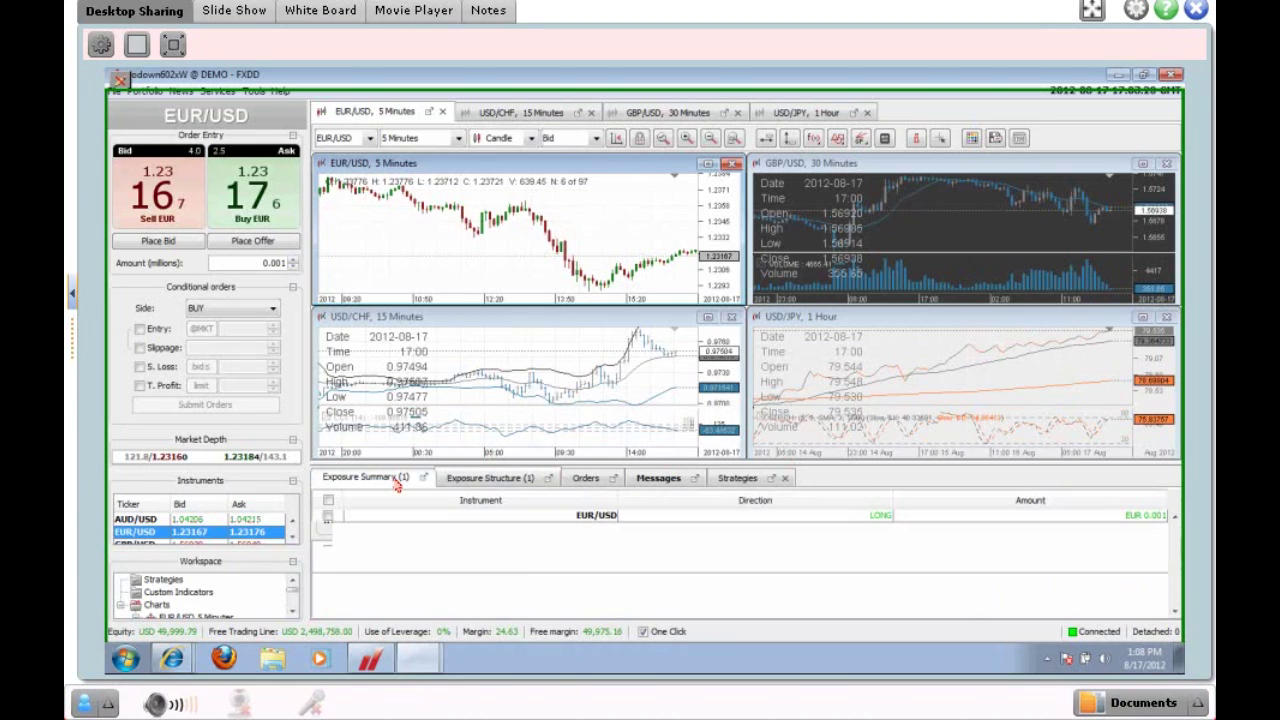
pyautogui.click(481, 479)
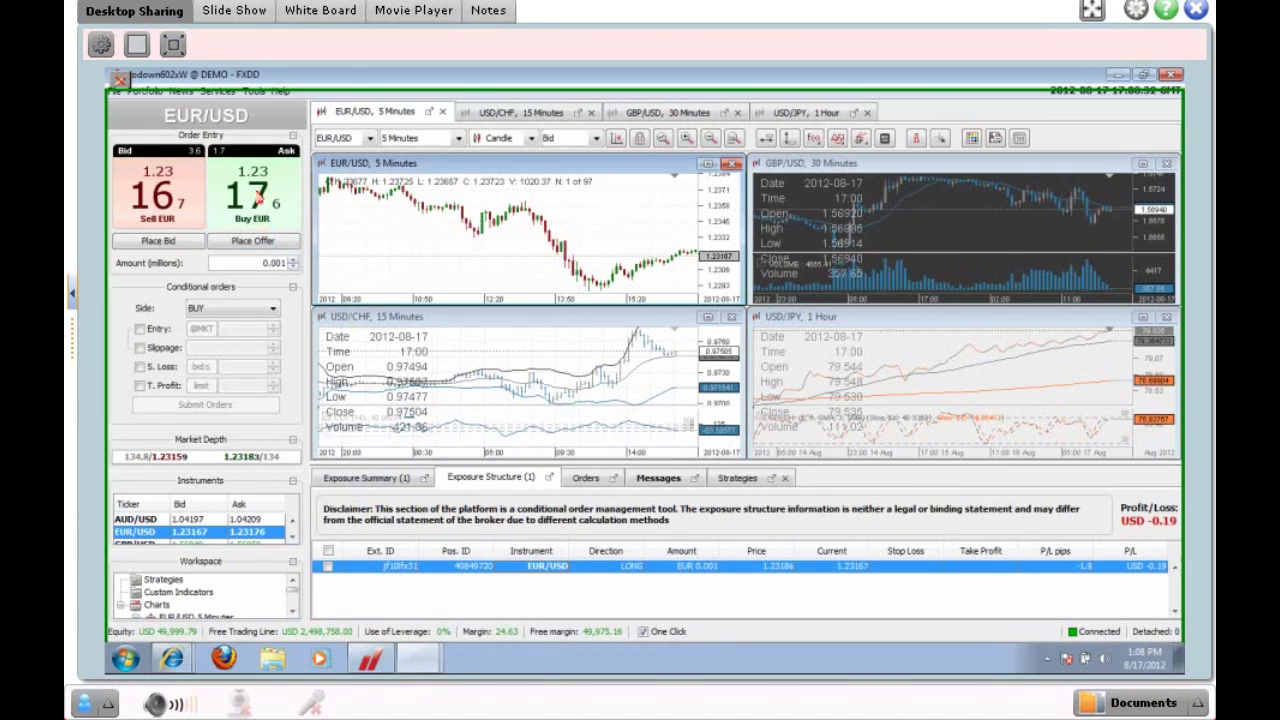
# - Buy another 0.001 million EUR/USD at market and inspect the combined EUR/USD position in the exposure summary
pyautogui.click(258, 198)
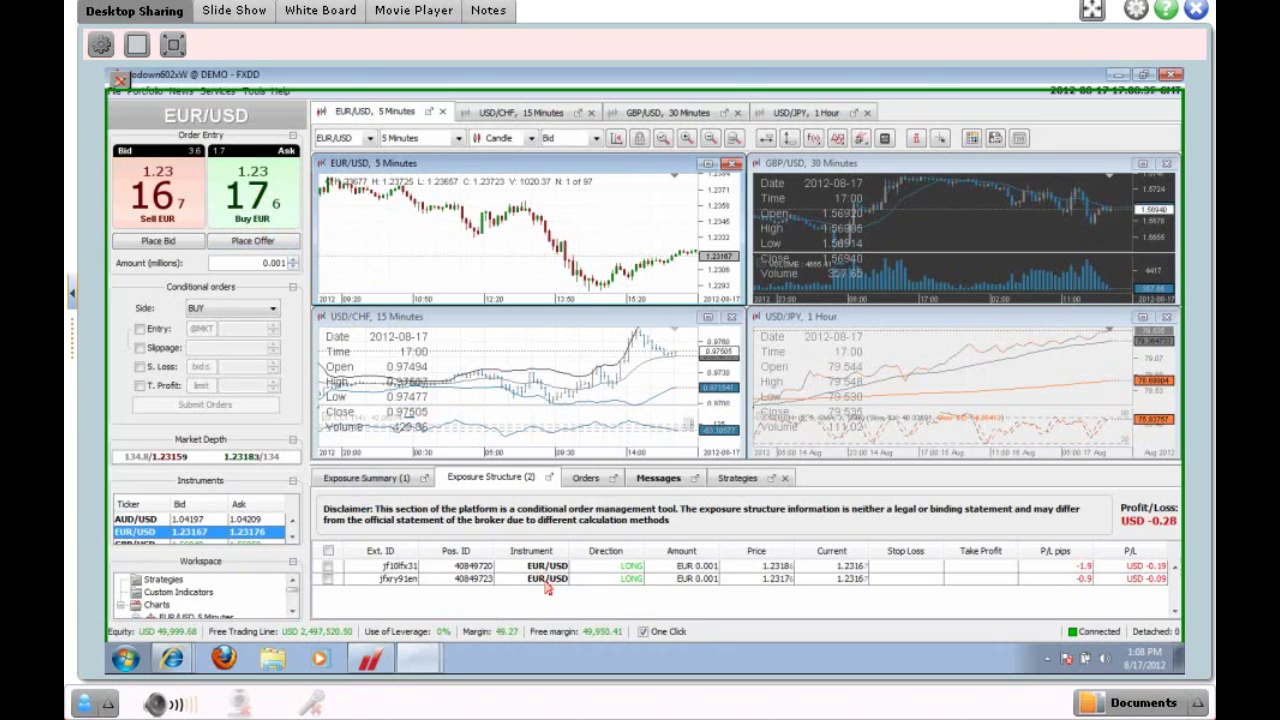
pyautogui.click(547, 580)
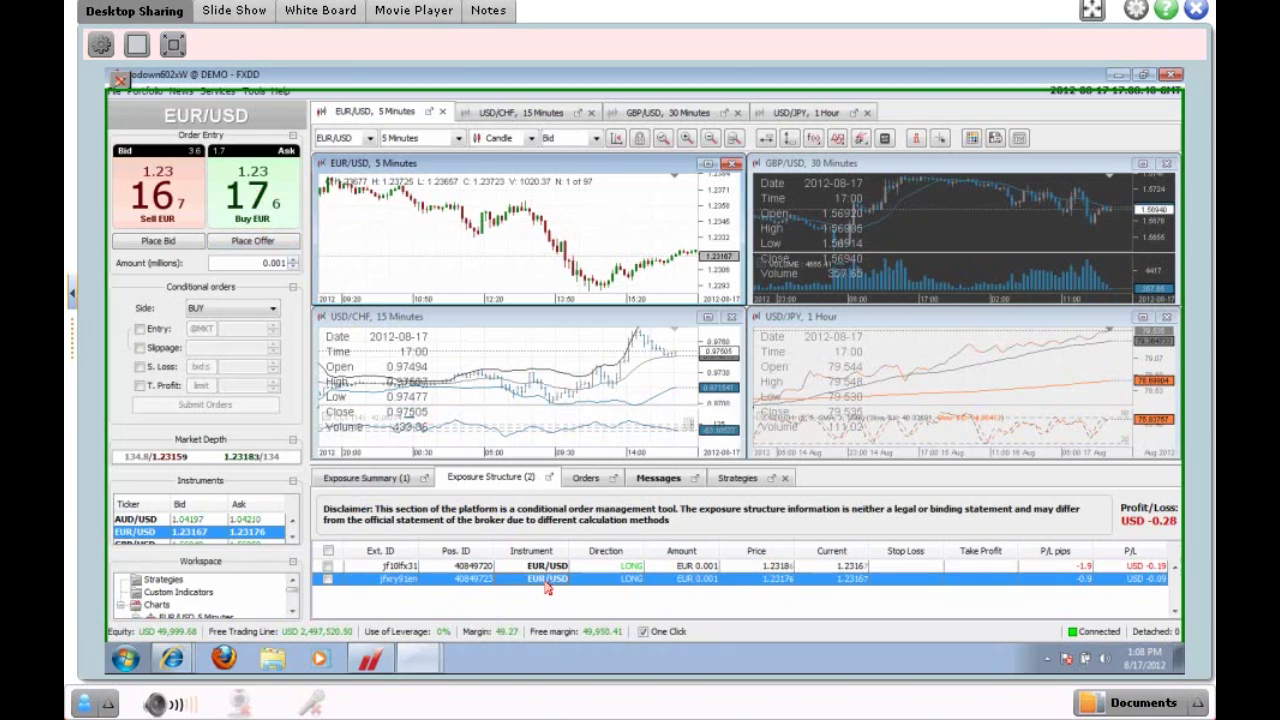
pyautogui.click(389, 484)
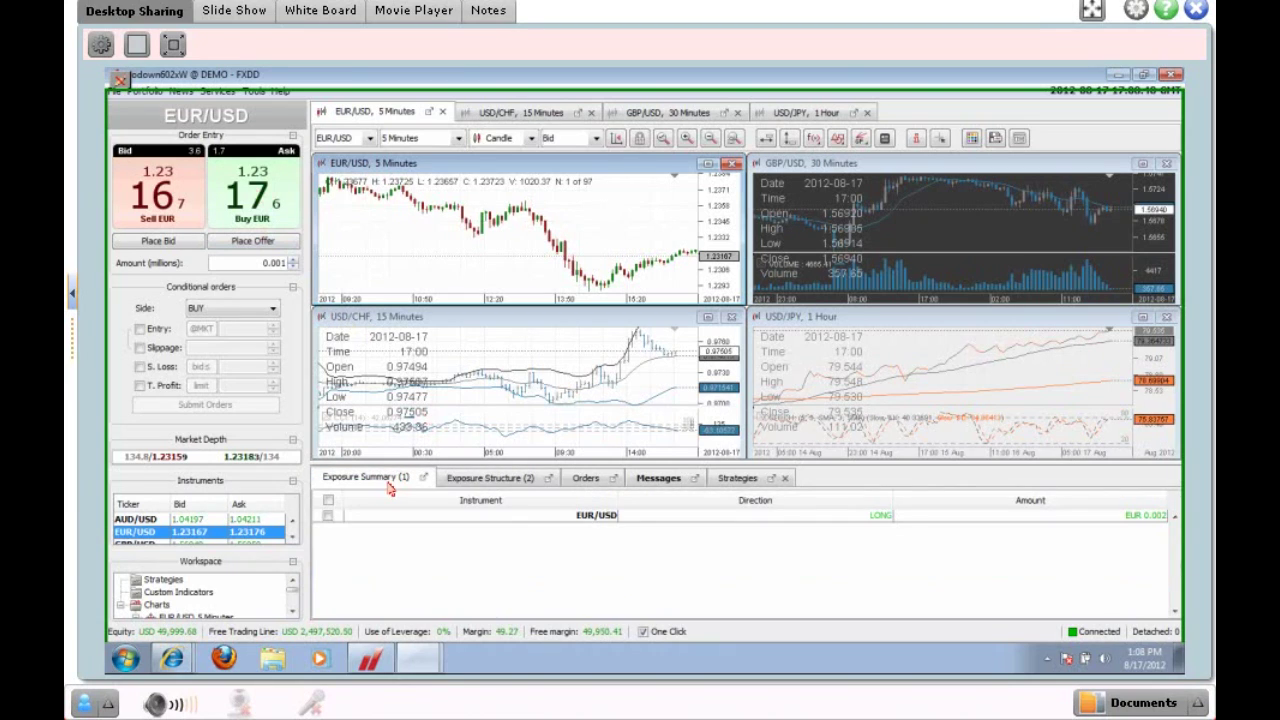
pyautogui.click(612, 520)
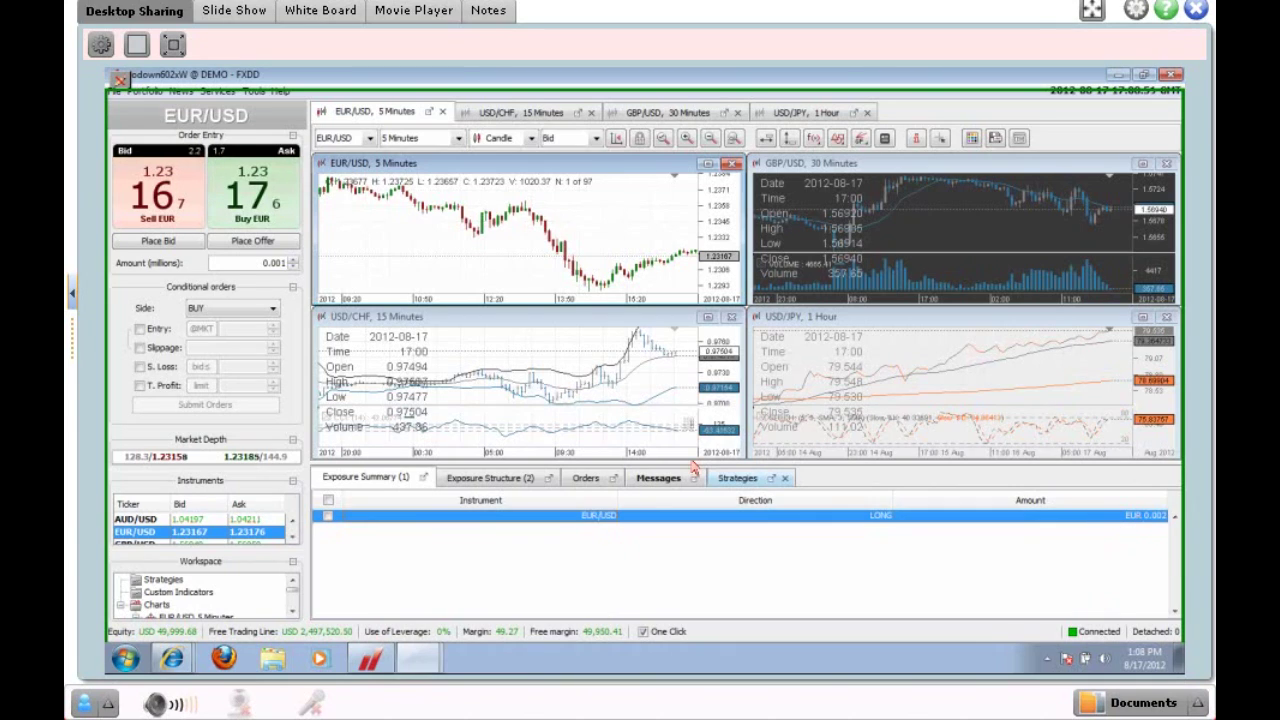
# - Add a good-till-cancelled stop loss at 1.2290 to the newer EUR/USD position in the exposure structure
pyautogui.click(495, 478)
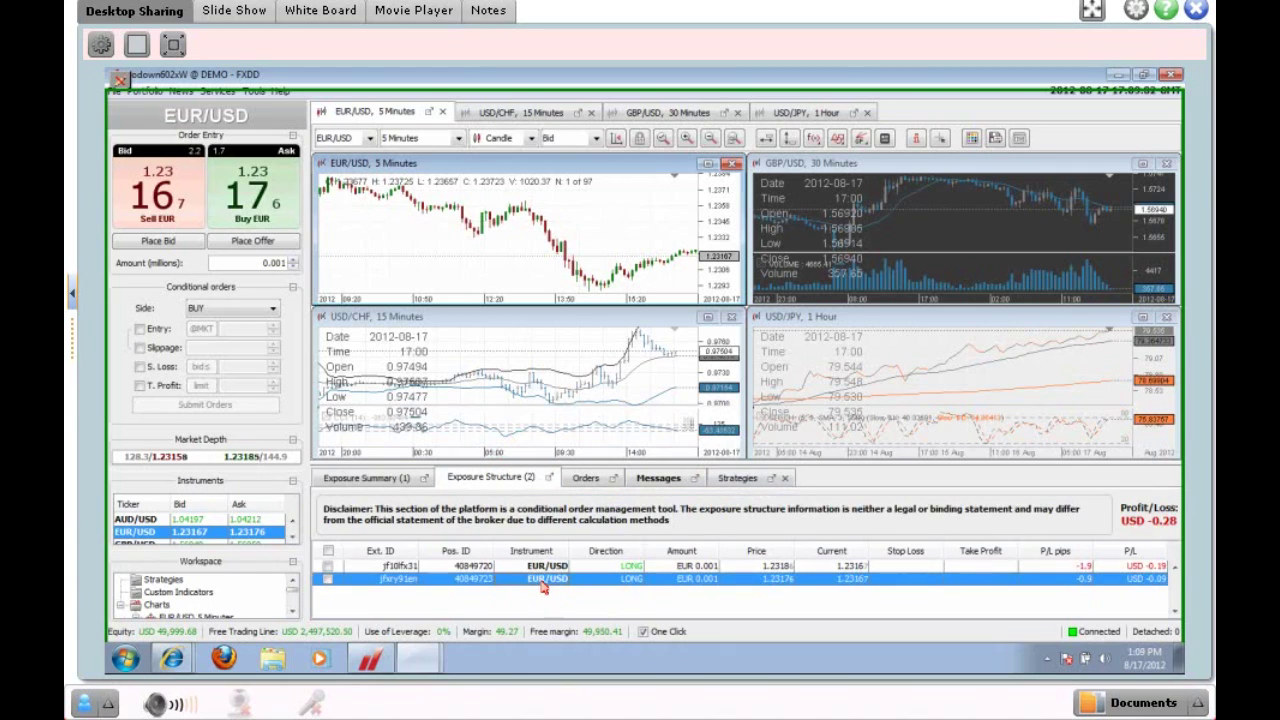
pyautogui.rightClick(543, 588)
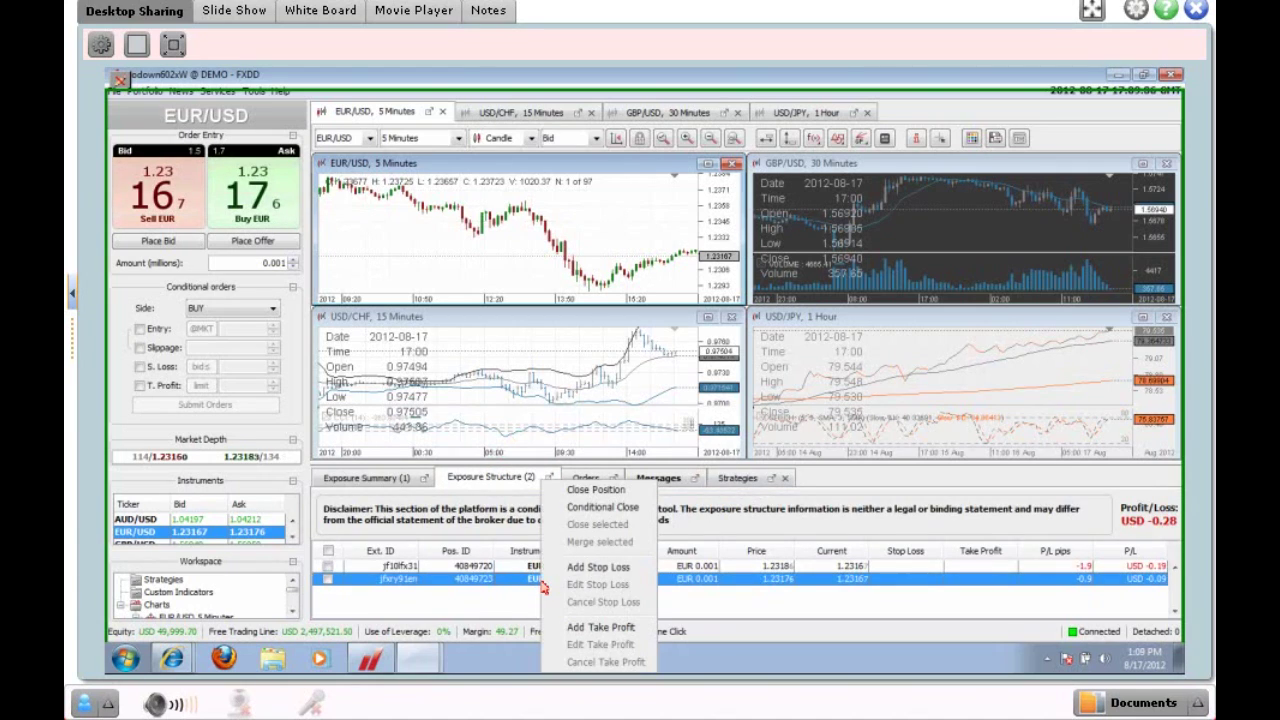
pyautogui.click(519, 587)
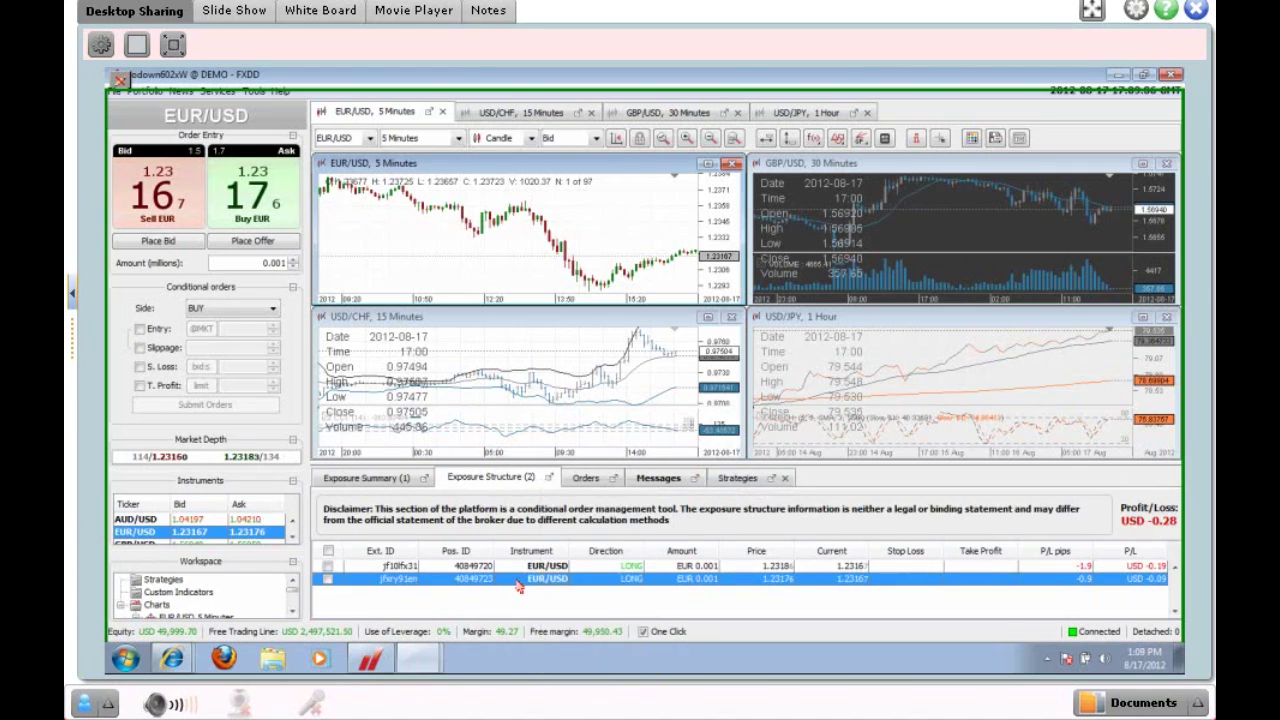
pyautogui.rightClick(519, 587)
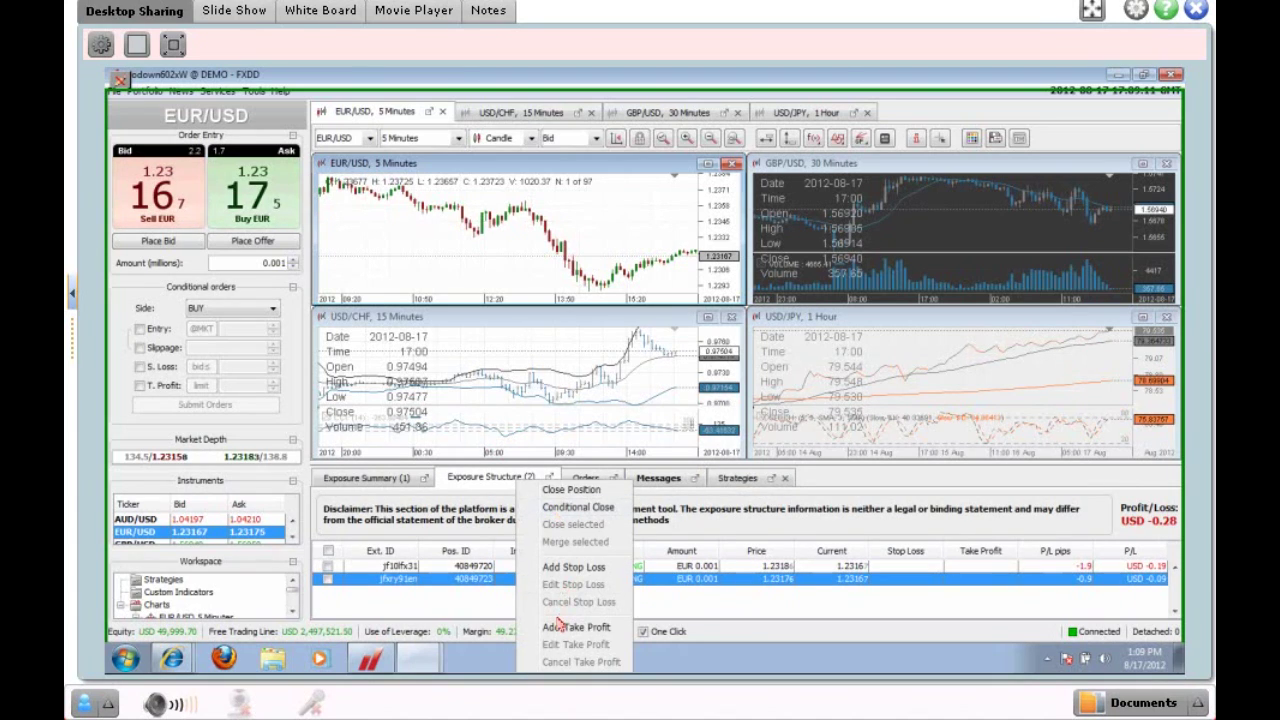
pyautogui.click(561, 568)
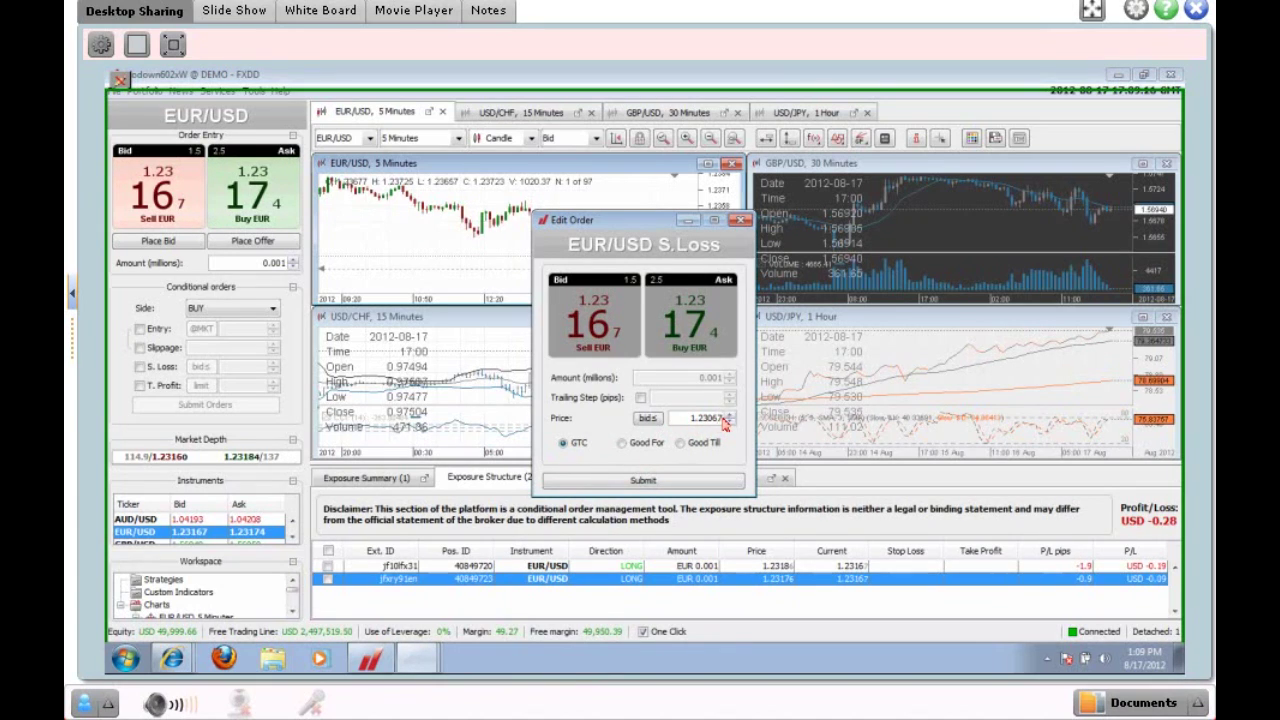
pyautogui.press('BackSpace')
pyautogui.press('BackSpace')
pyautogui.press('BackSpace')
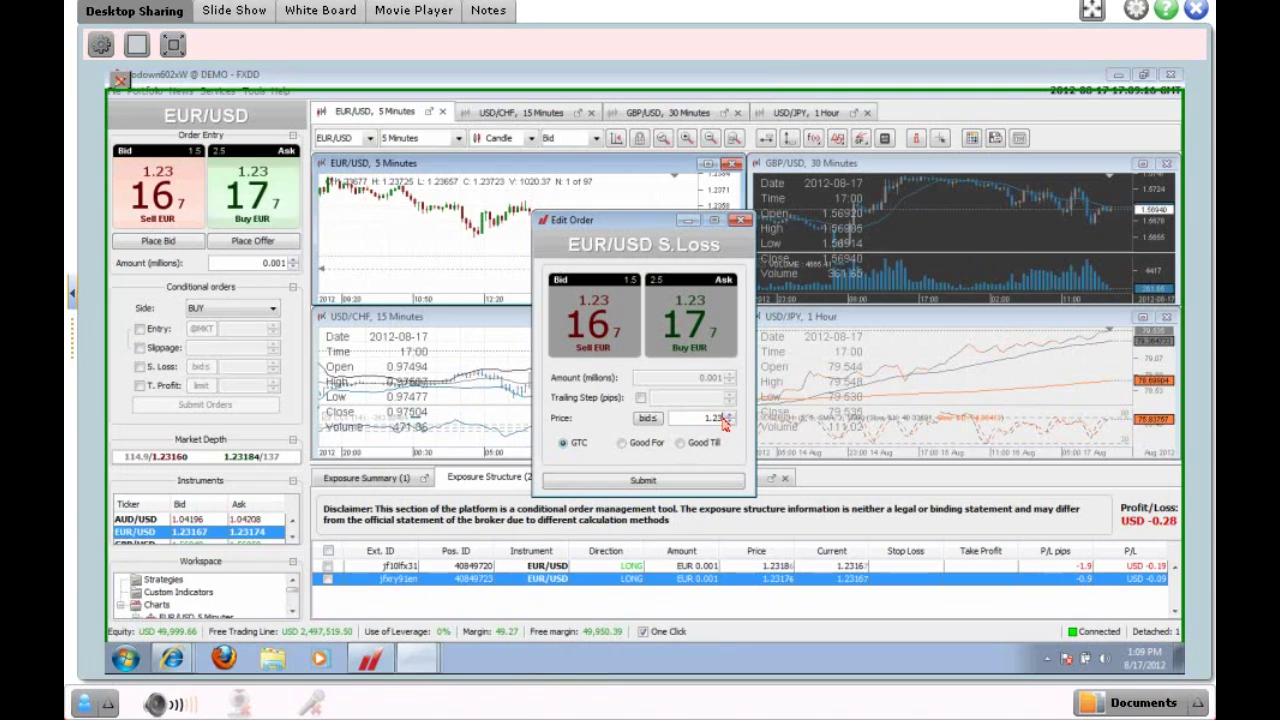
pyautogui.press('BackSpace')
pyautogui.write('290')
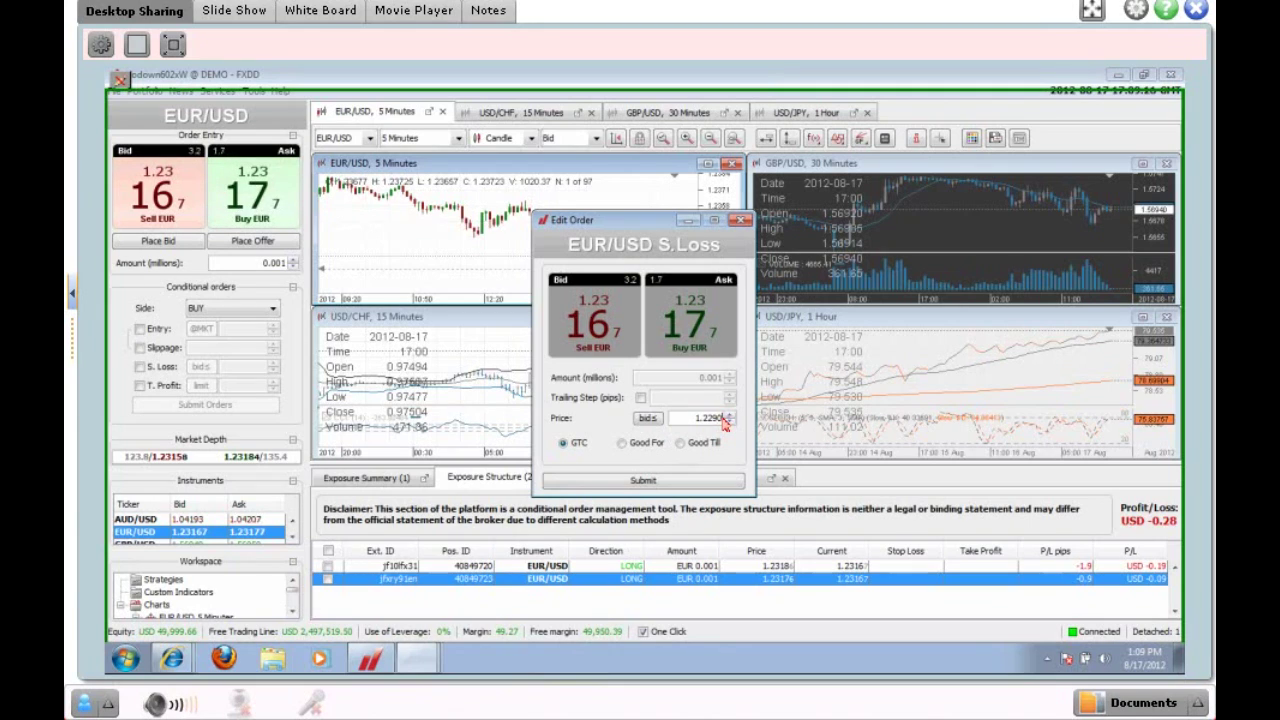
pyautogui.click(643, 481)
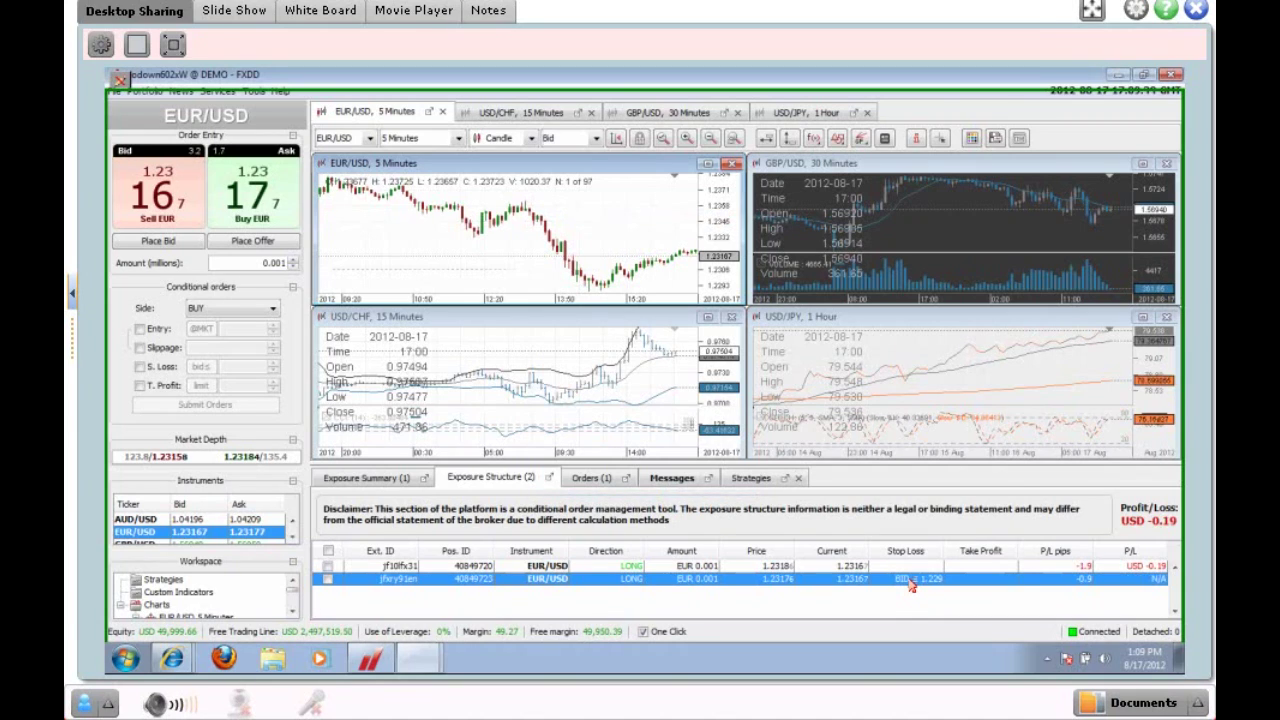
# - Add a good-till-cancelled take profit at 1.2390 to the same EUR/USD position
pyautogui.rightClick(911, 587)
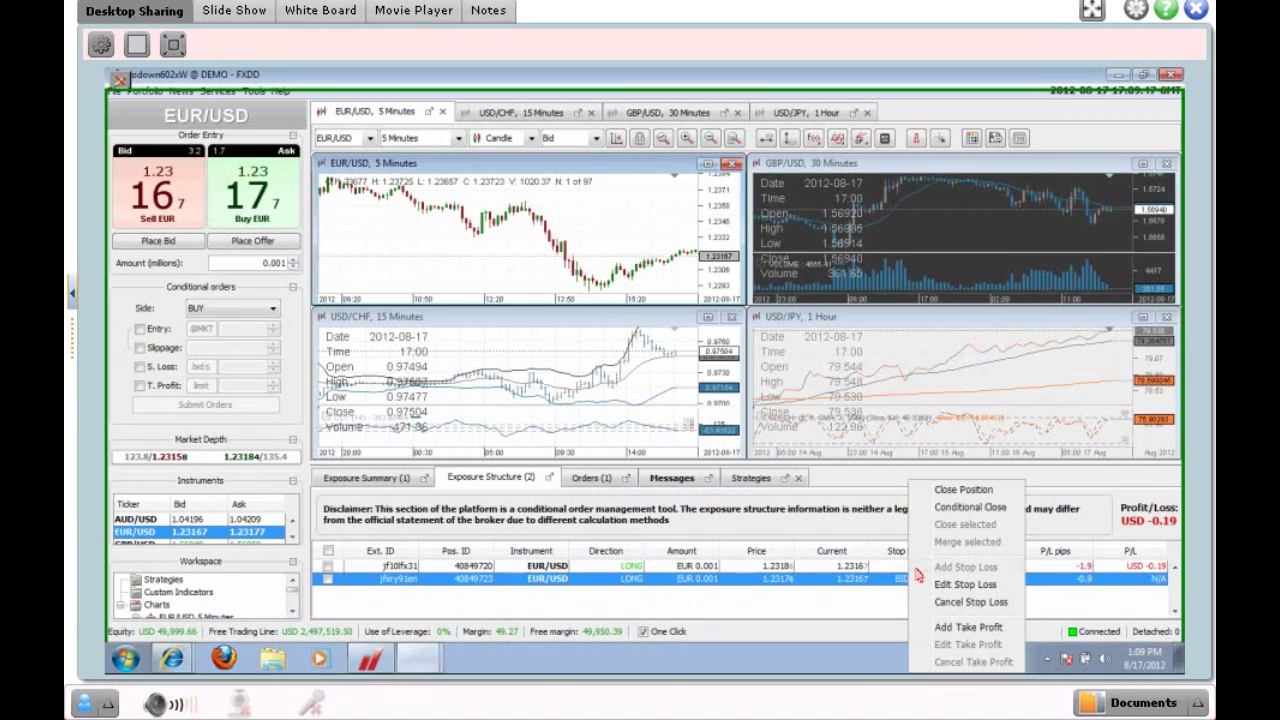
pyautogui.click(960, 630)
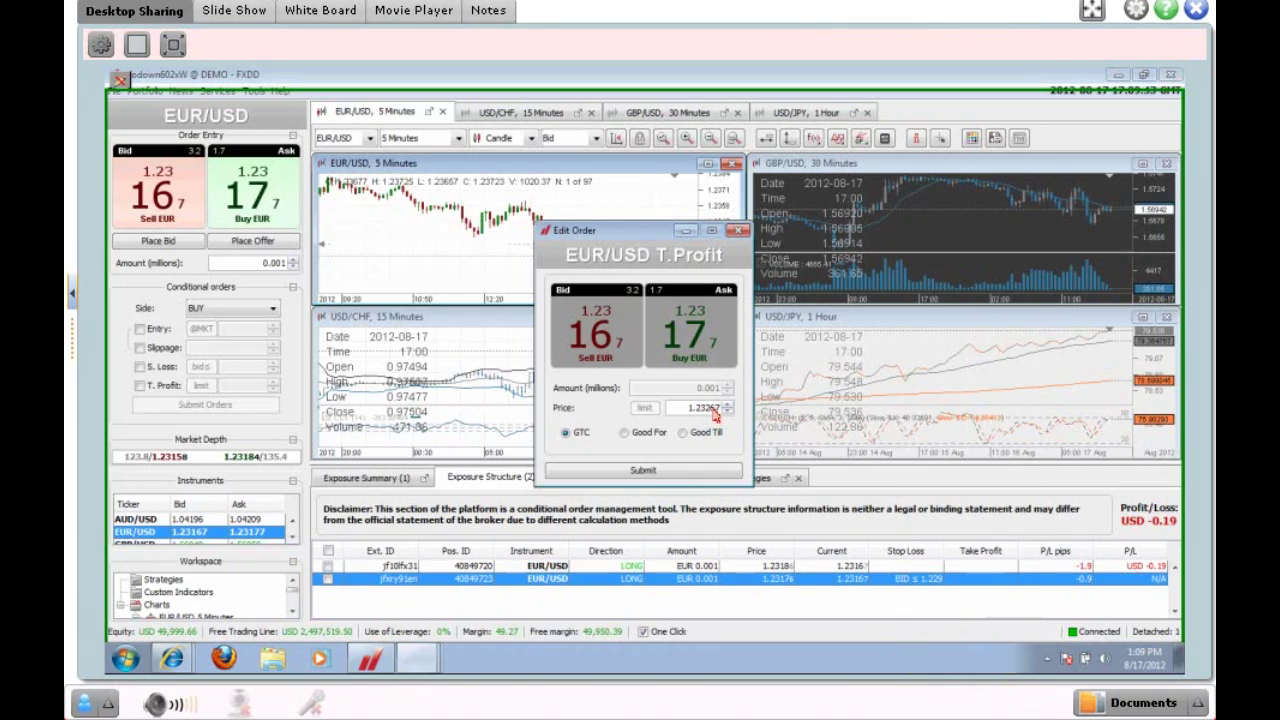
pyautogui.press('BackSpace')
pyautogui.press('BackSpace')
pyautogui.press('BackSpace')
pyautogui.write('90')
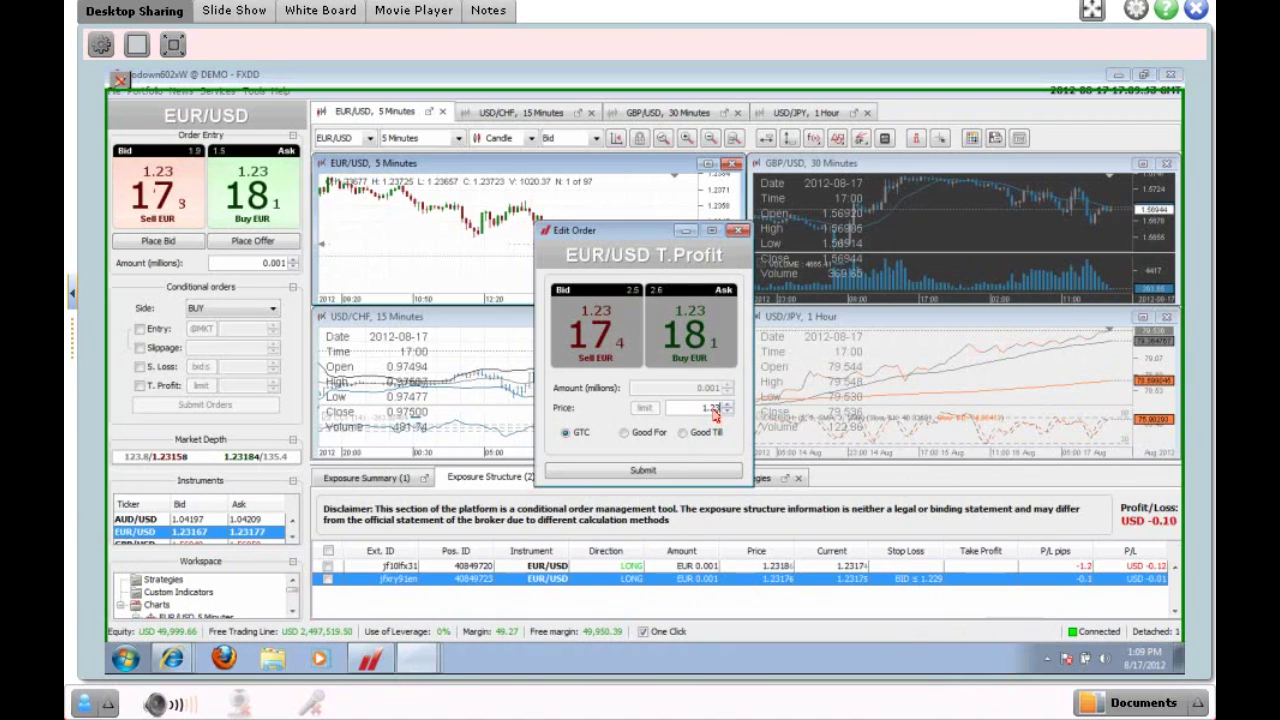
pyautogui.click(676, 470)
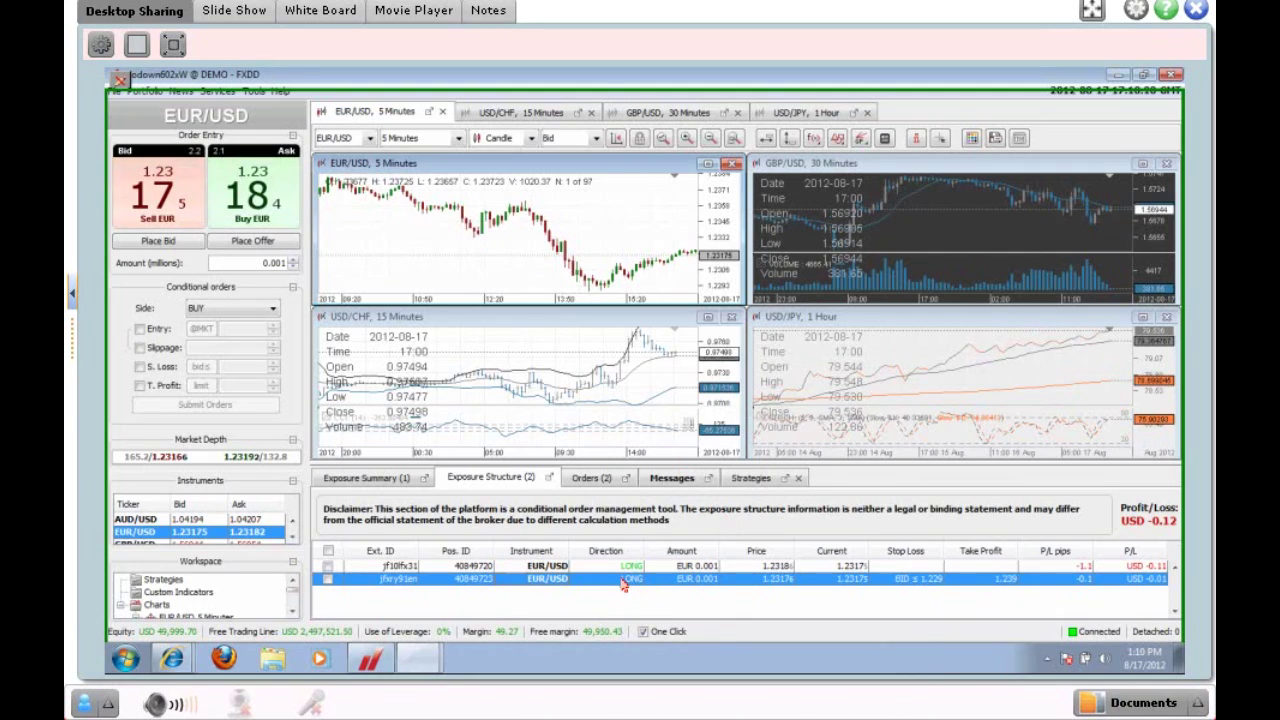
# - Close the EUR/USD position with the stop loss and take profit, then close the remaining EUR/USD position
pyautogui.rightClick(622, 585)
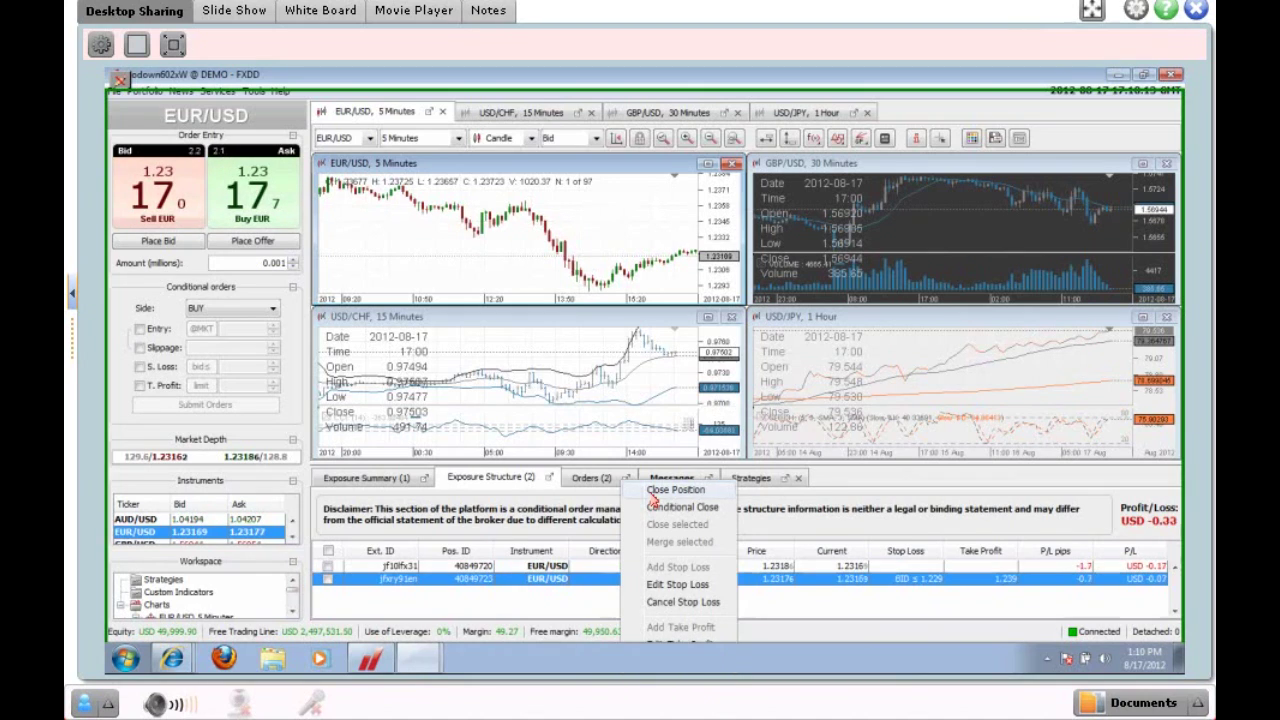
pyautogui.click(653, 494)
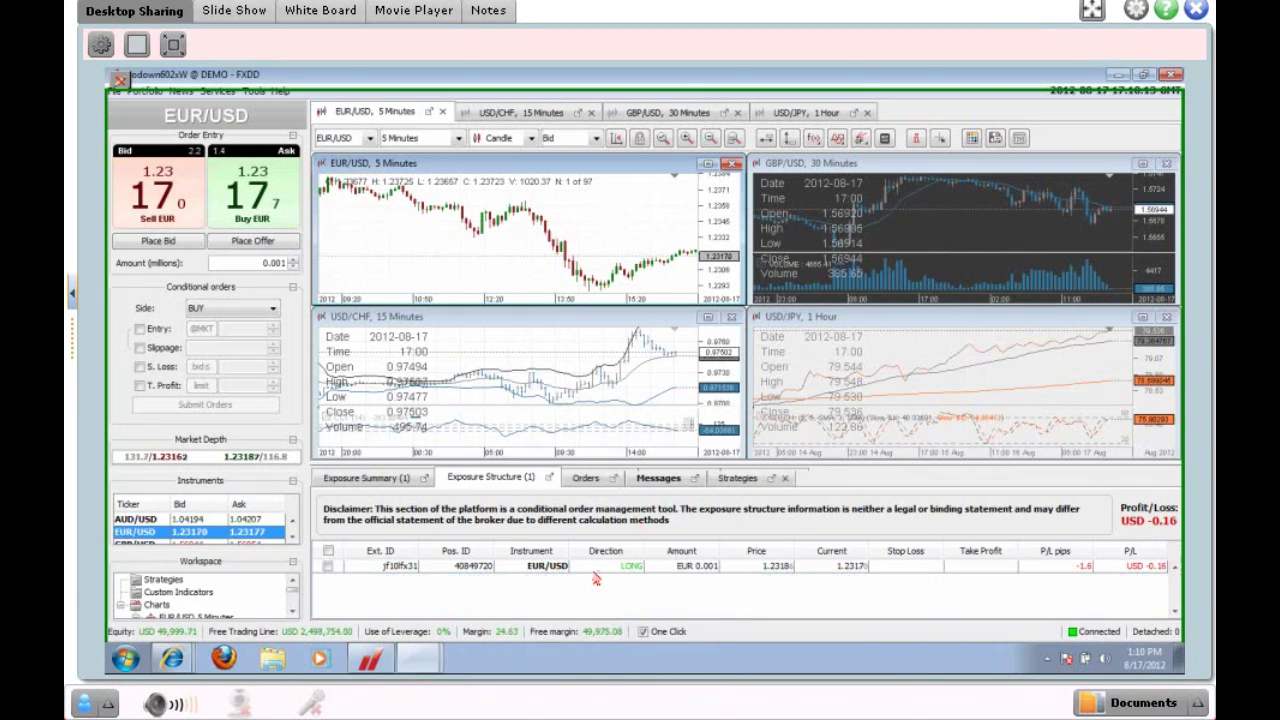
pyautogui.click(593, 572)
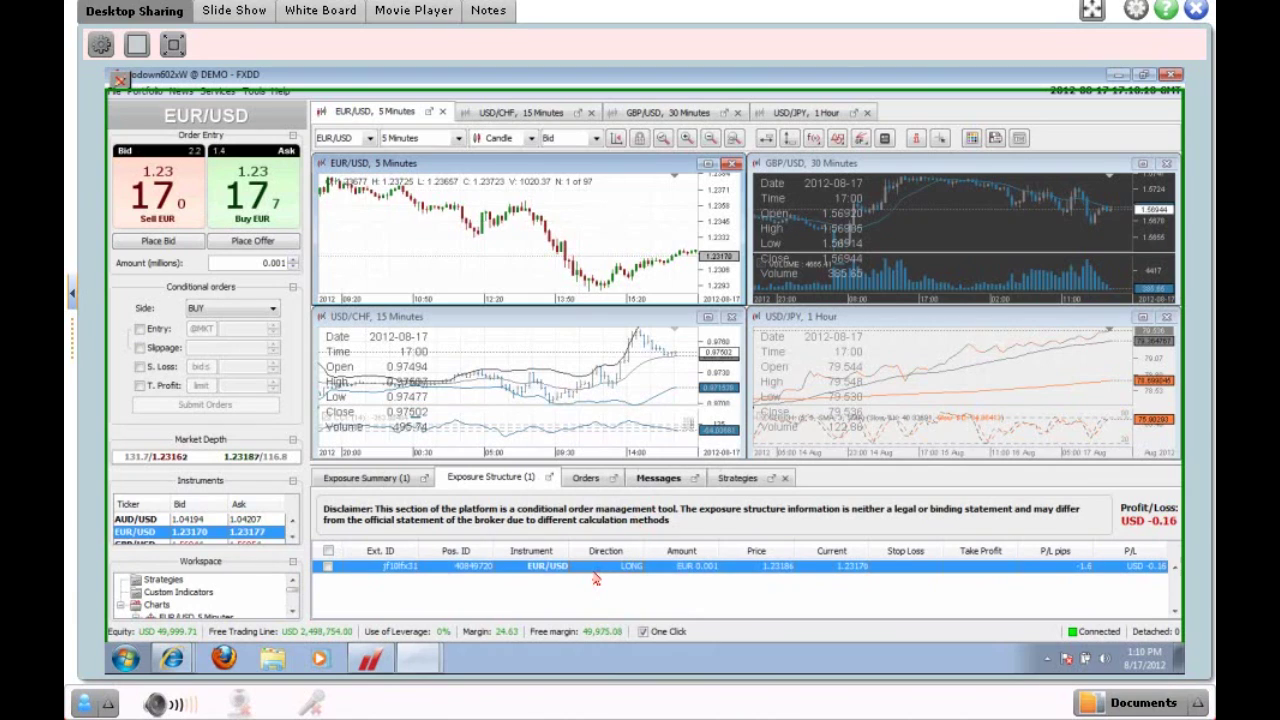
pyautogui.rightClick(595, 579)
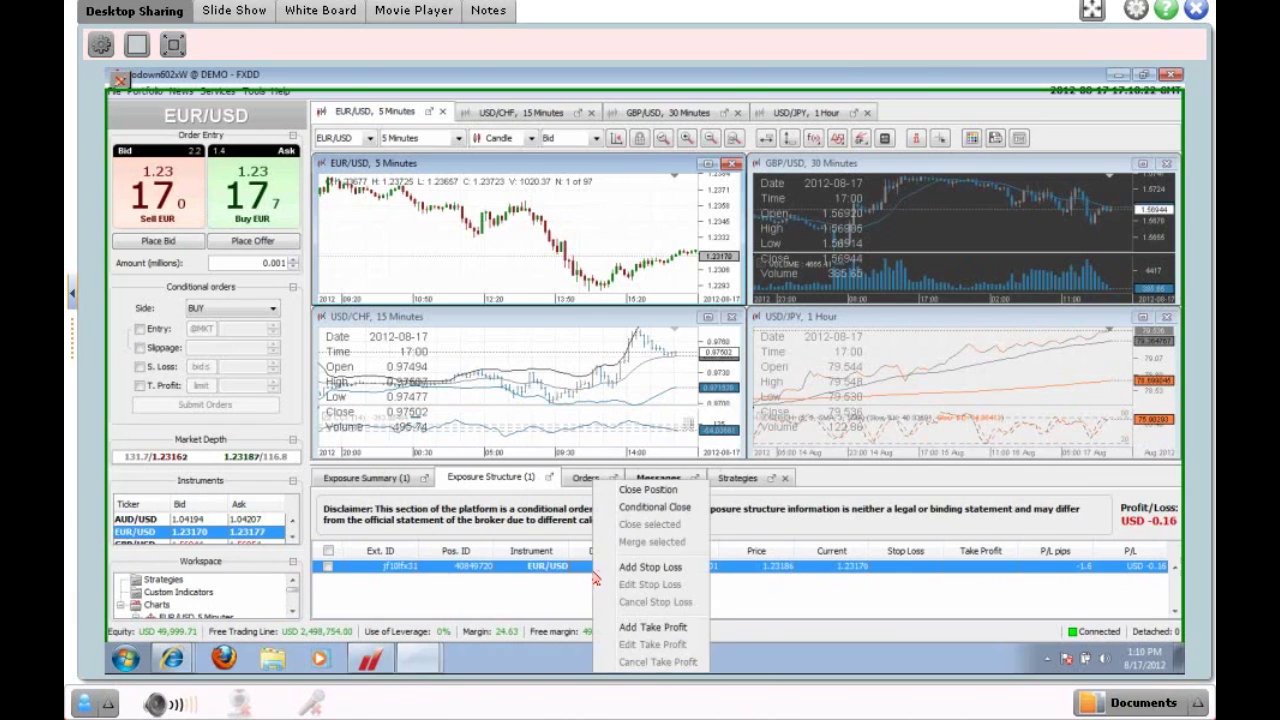
pyautogui.click(637, 494)
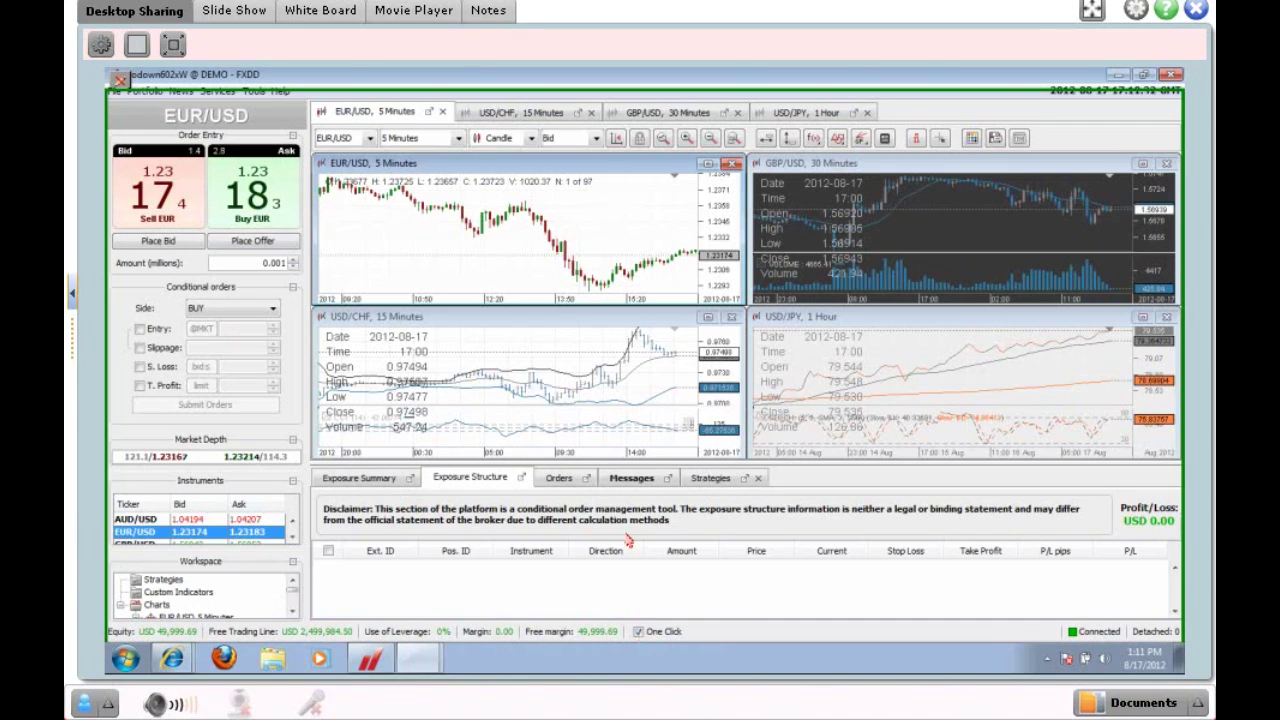
# - Turn off One Click trading and buy 0.001 million EUR/USD, submitting the order from its preview
pyautogui.click(639, 633)
pyautogui.click(640, 633)
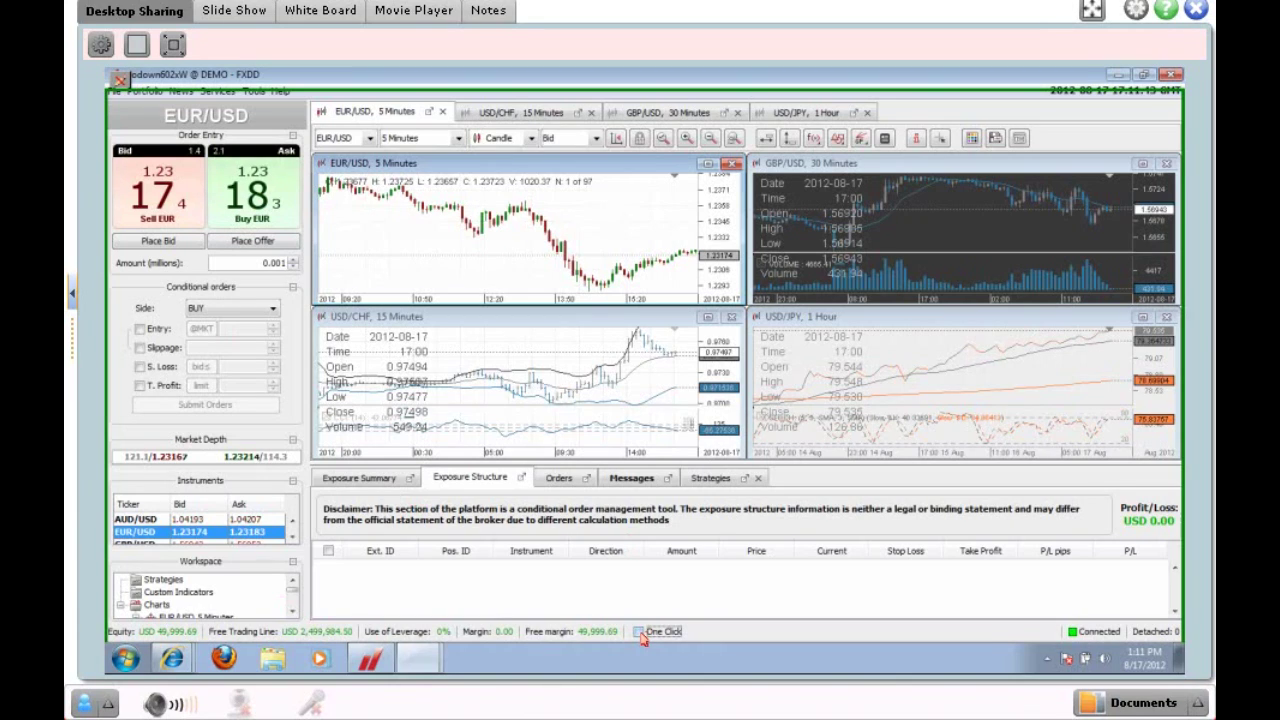
pyautogui.click(289, 201)
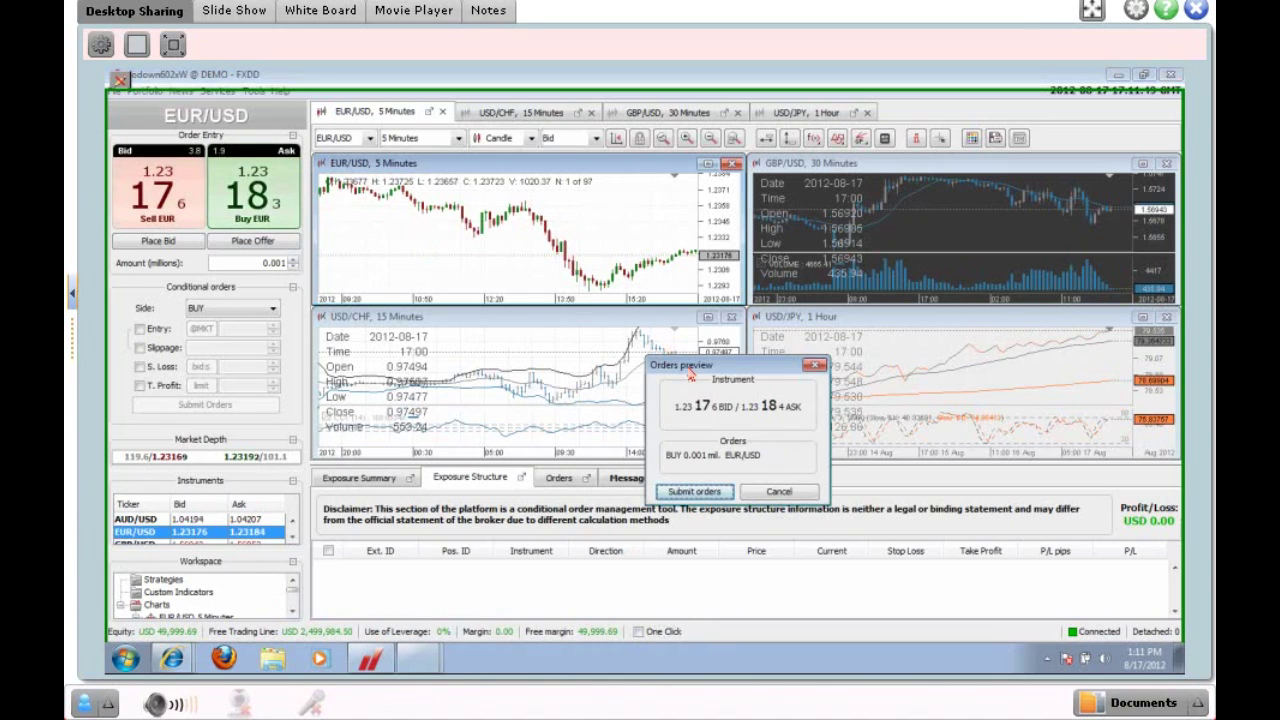
pyautogui.moveTo(690, 374); pyautogui.dragTo(610, 257)
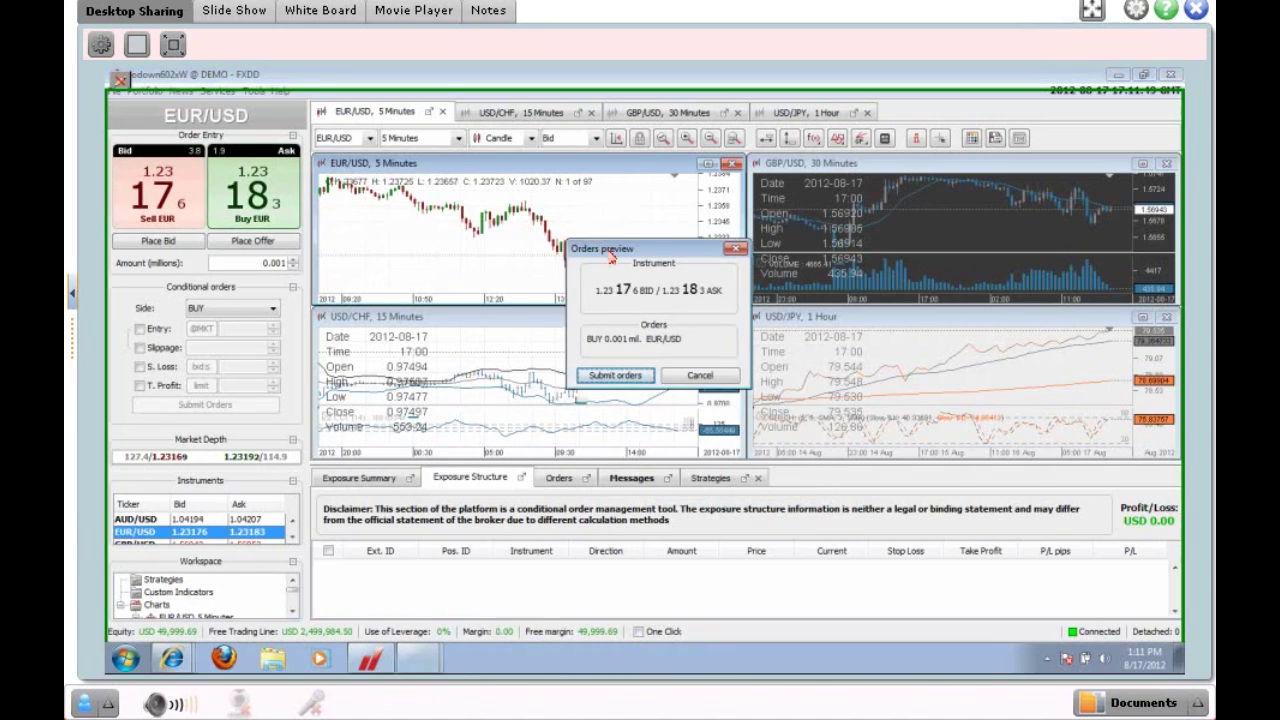
pyautogui.click(615, 377)
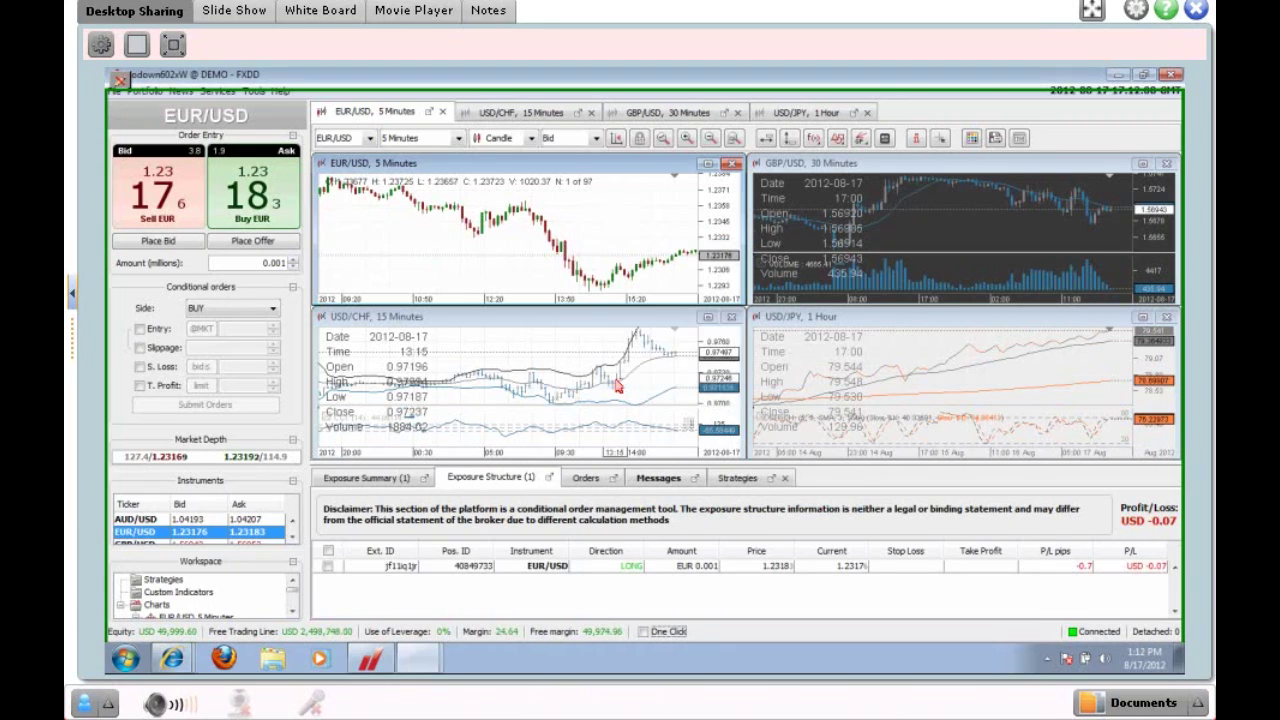
# - Select the open EUR/USD position in the exposure structure and close it
pyautogui.click(572, 568)
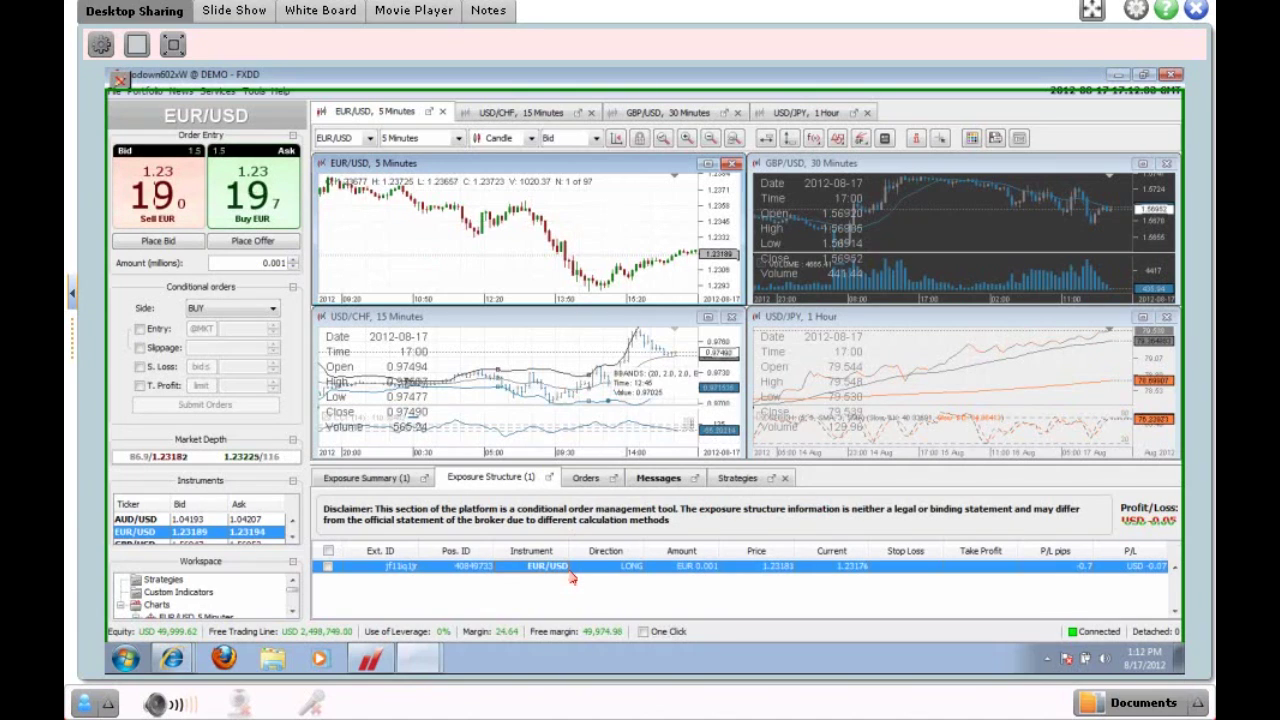
pyautogui.rightClick(572, 576)
pyautogui.click(622, 491)
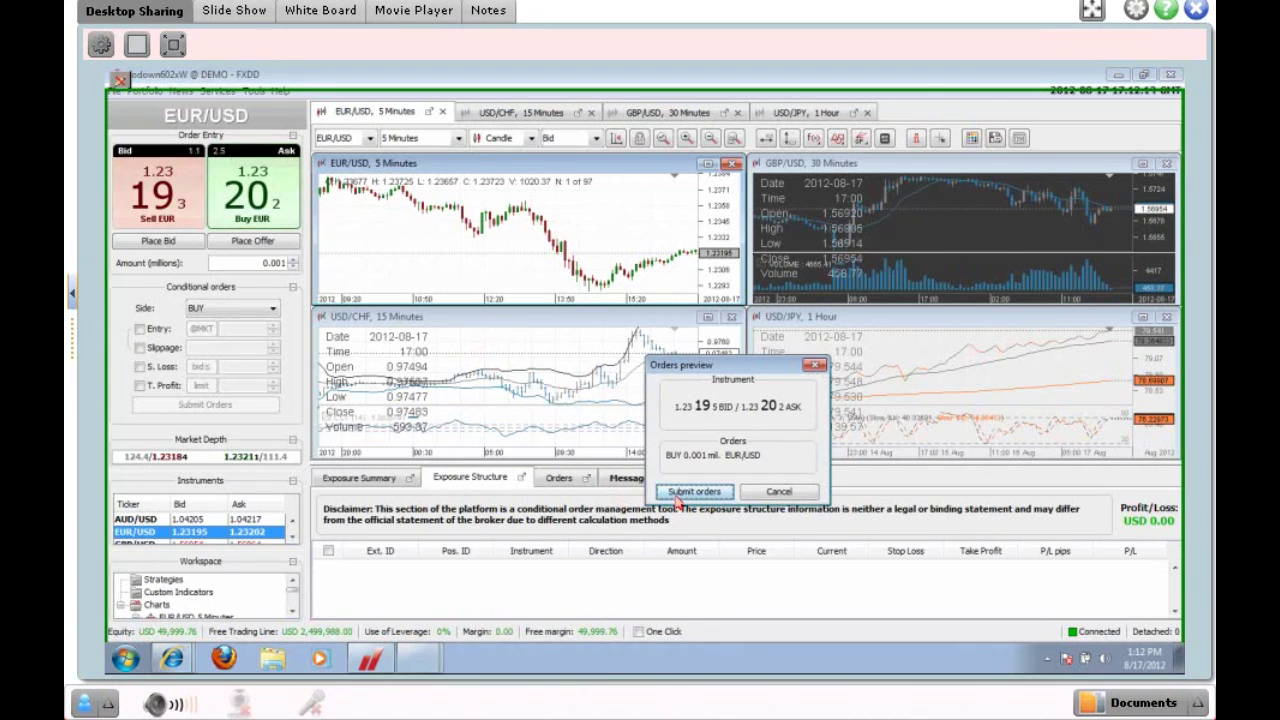
# - Buy 0.001 million EUR/USD at market twice, submitting each order from its preview
pyautogui.click(694, 492)
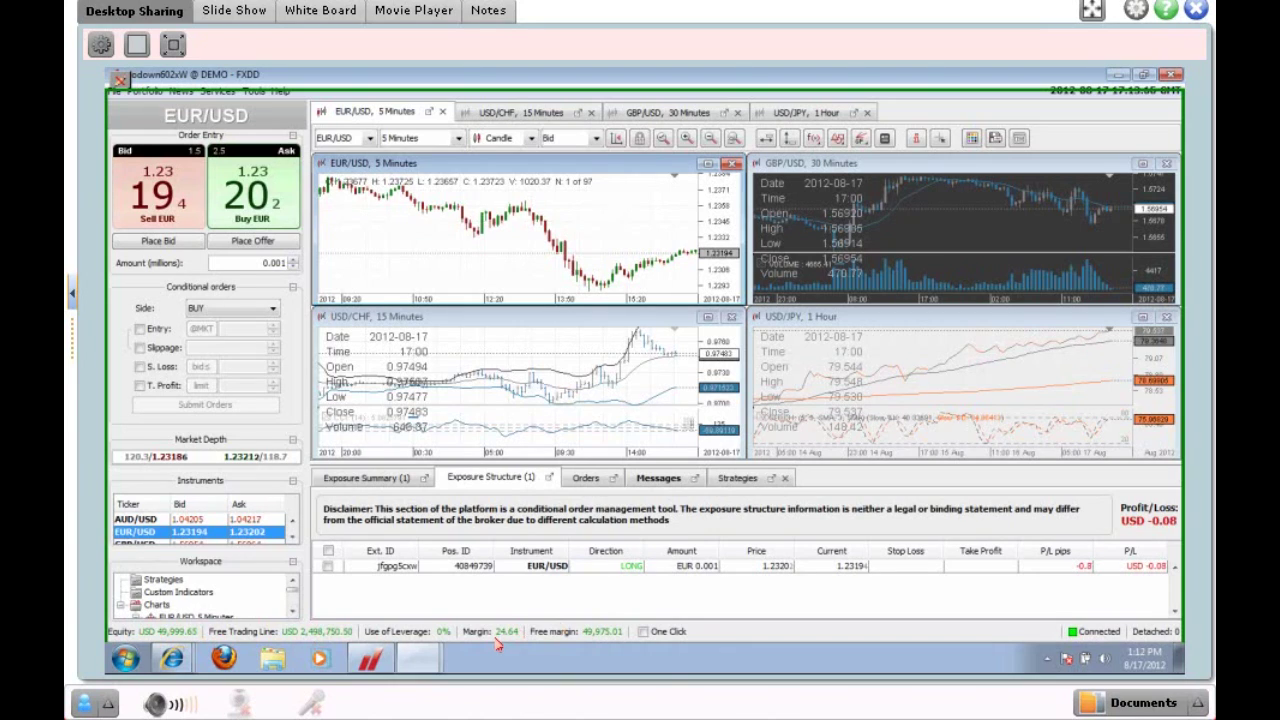
pyautogui.click(519, 566)
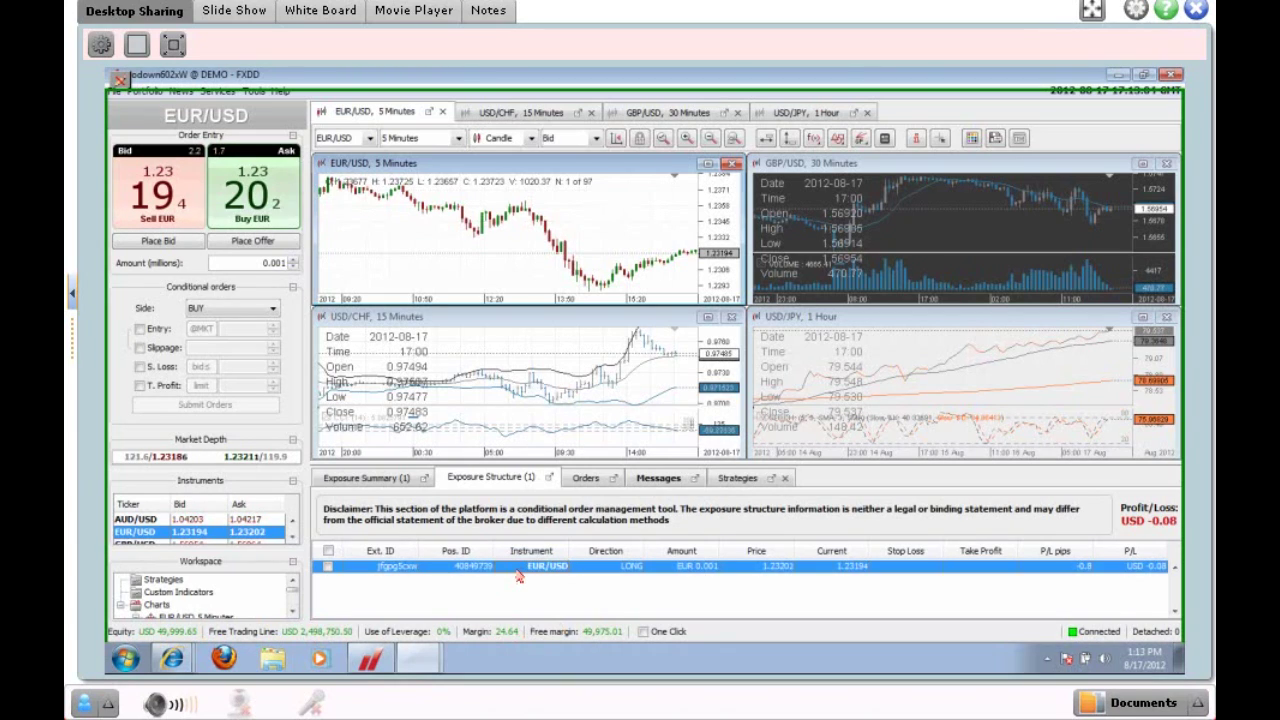
pyautogui.click(252, 240)
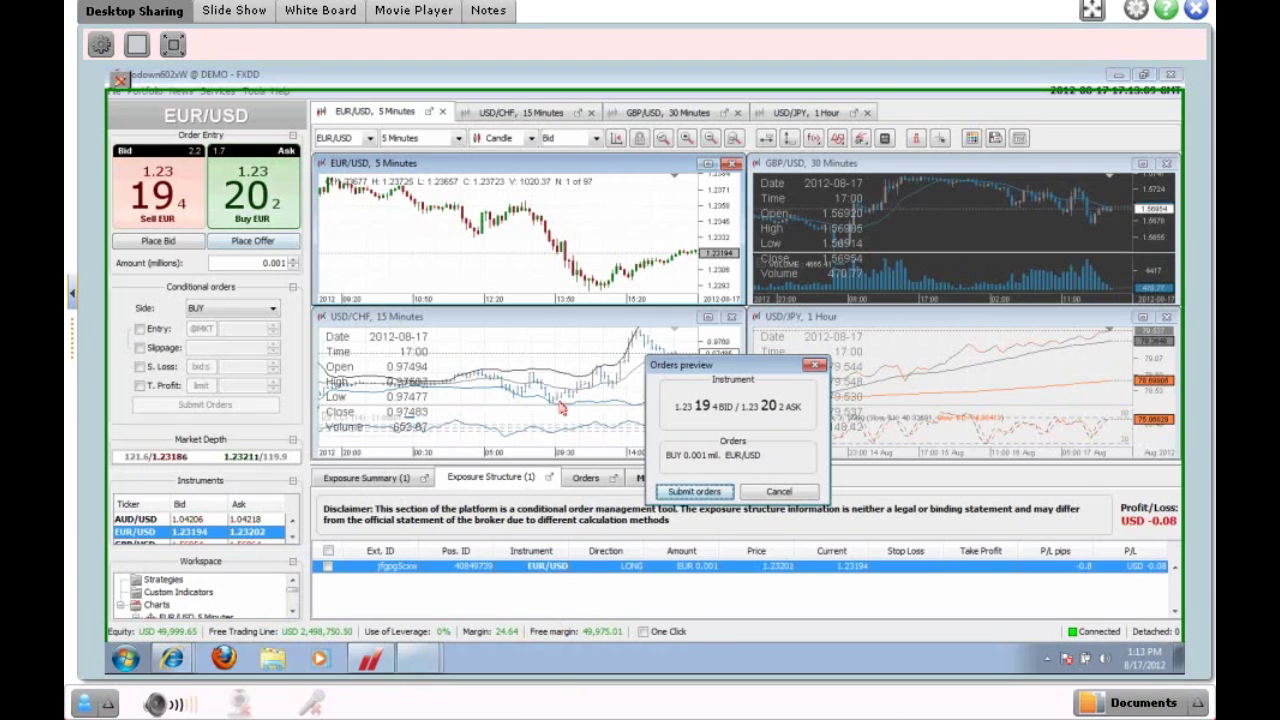
pyautogui.click(690, 492)
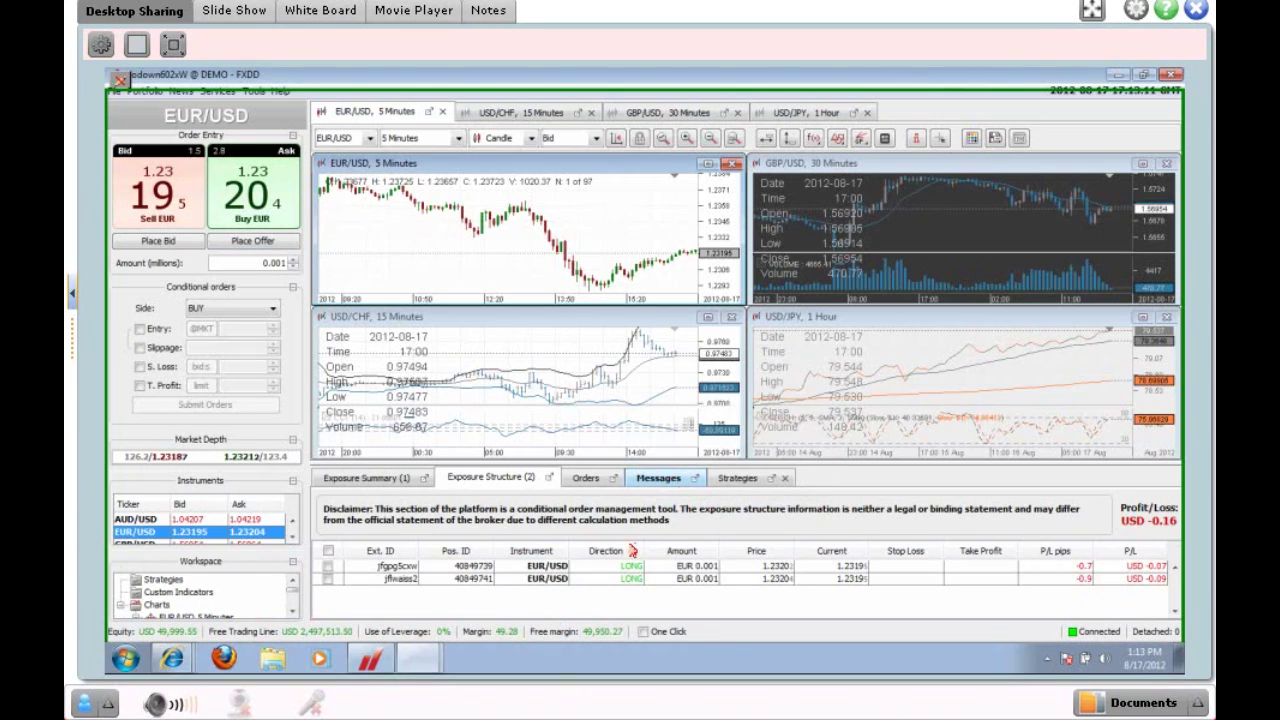
# - Buy another 0.001 million EUR/USD at market, submitting the order from its preview
pyautogui.rightClick(594, 580)
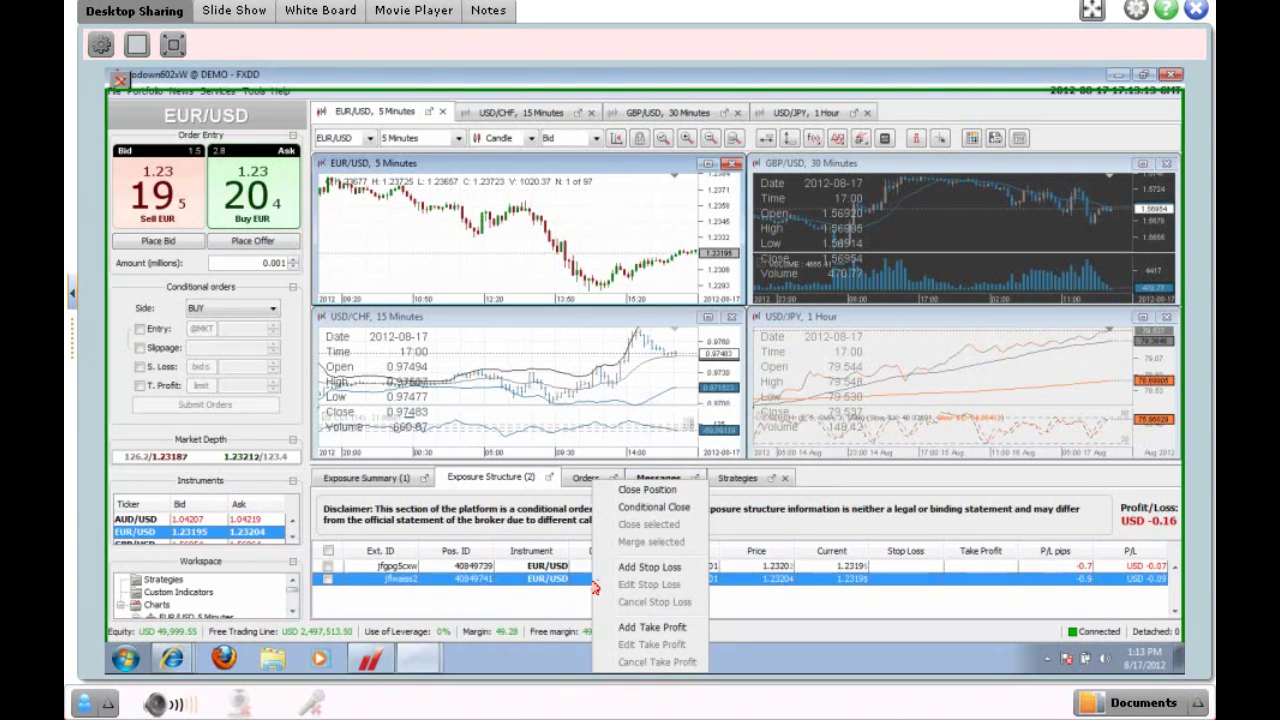
pyautogui.click(538, 572)
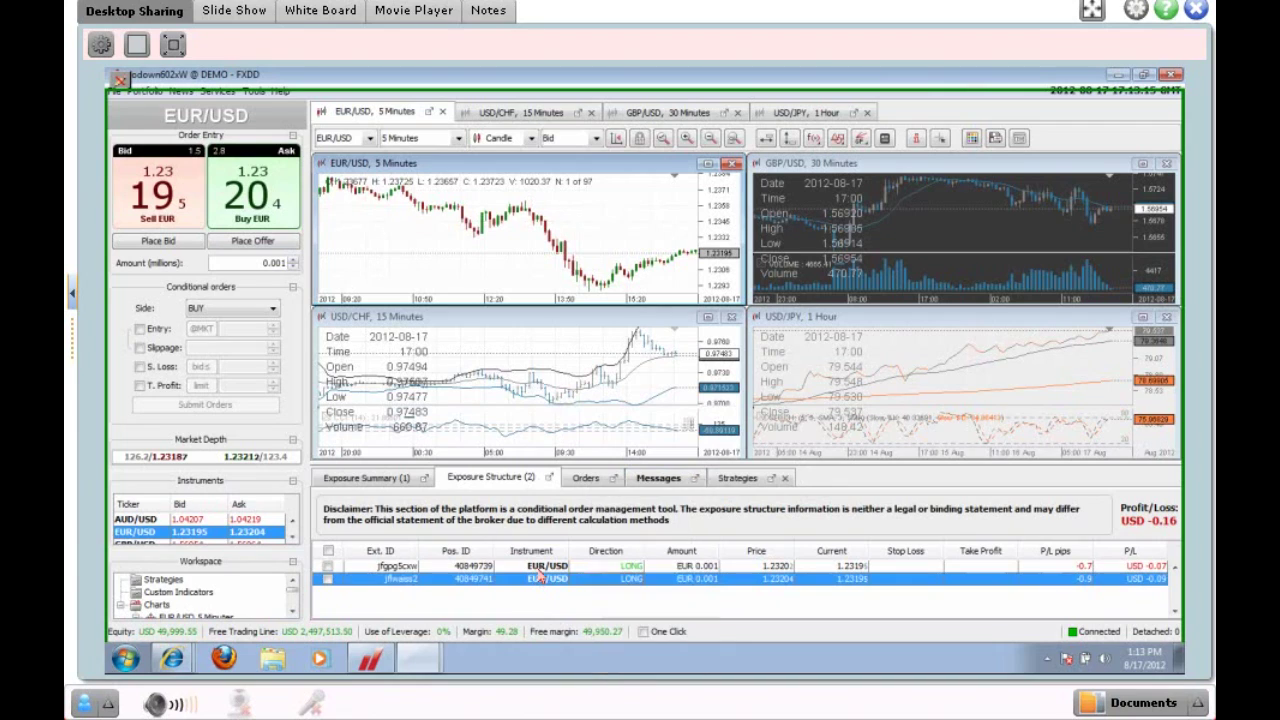
pyautogui.click(539, 570)
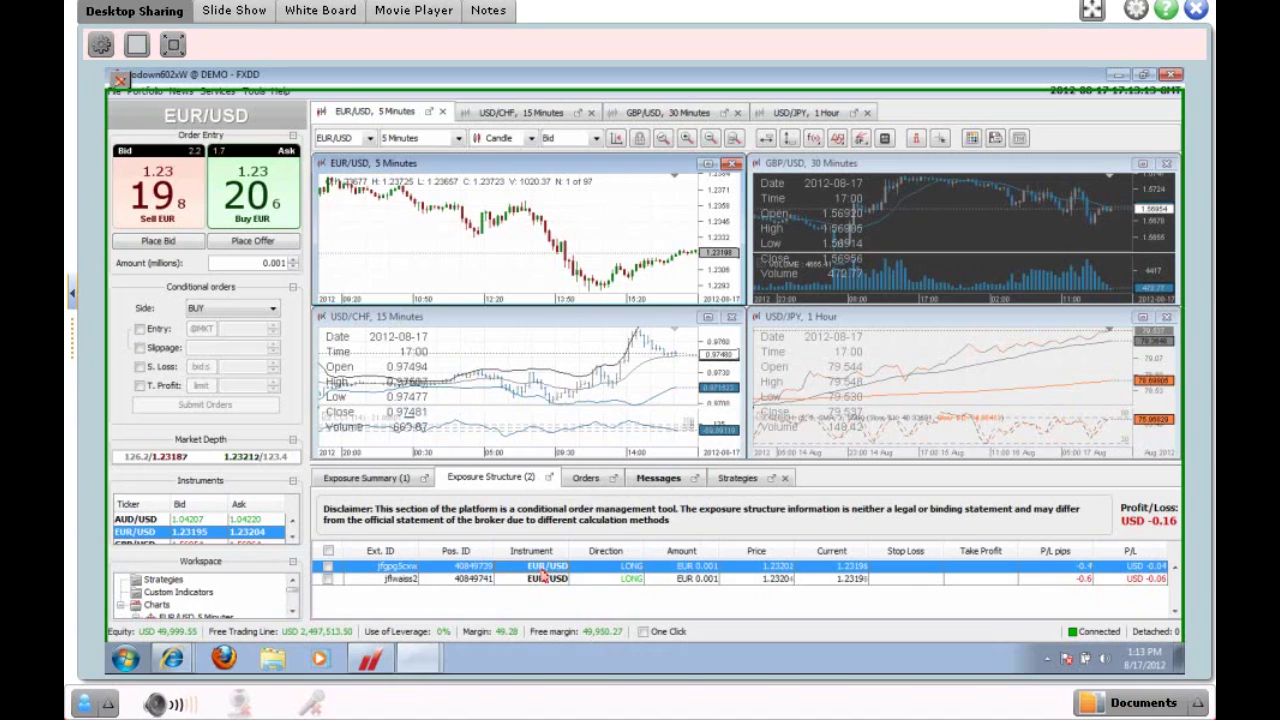
pyautogui.click(288, 225)
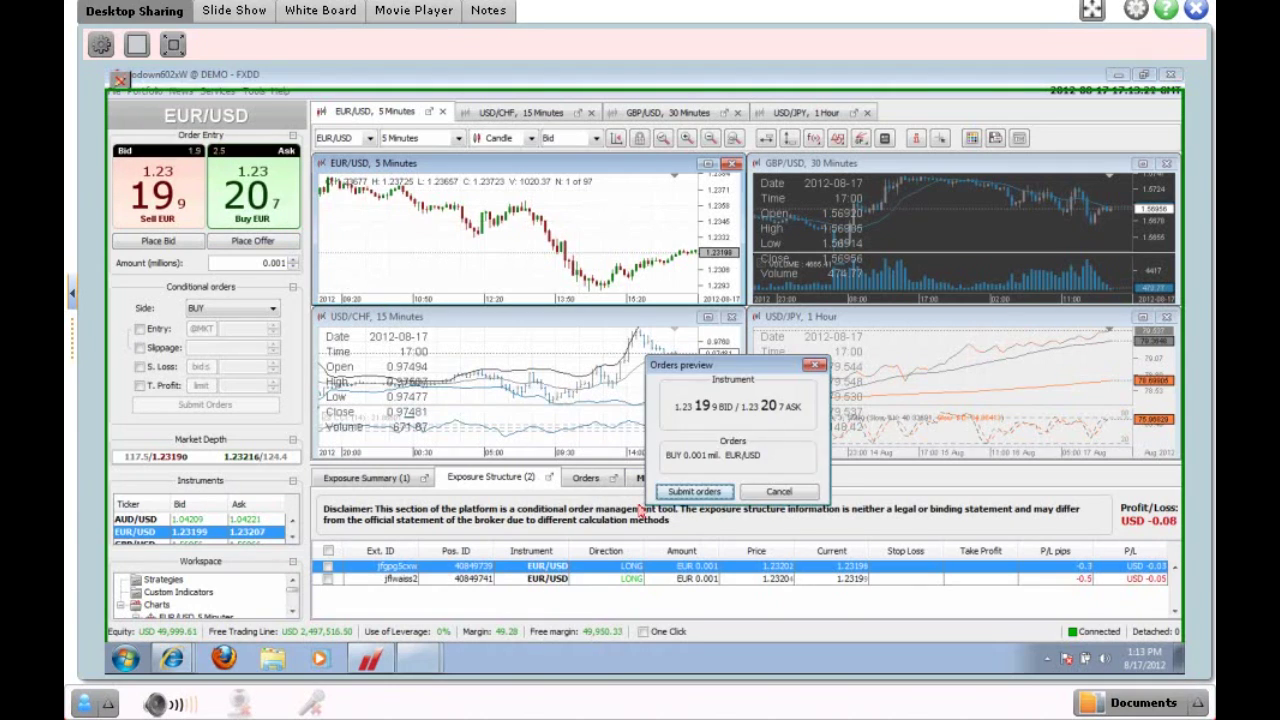
pyautogui.click(667, 494)
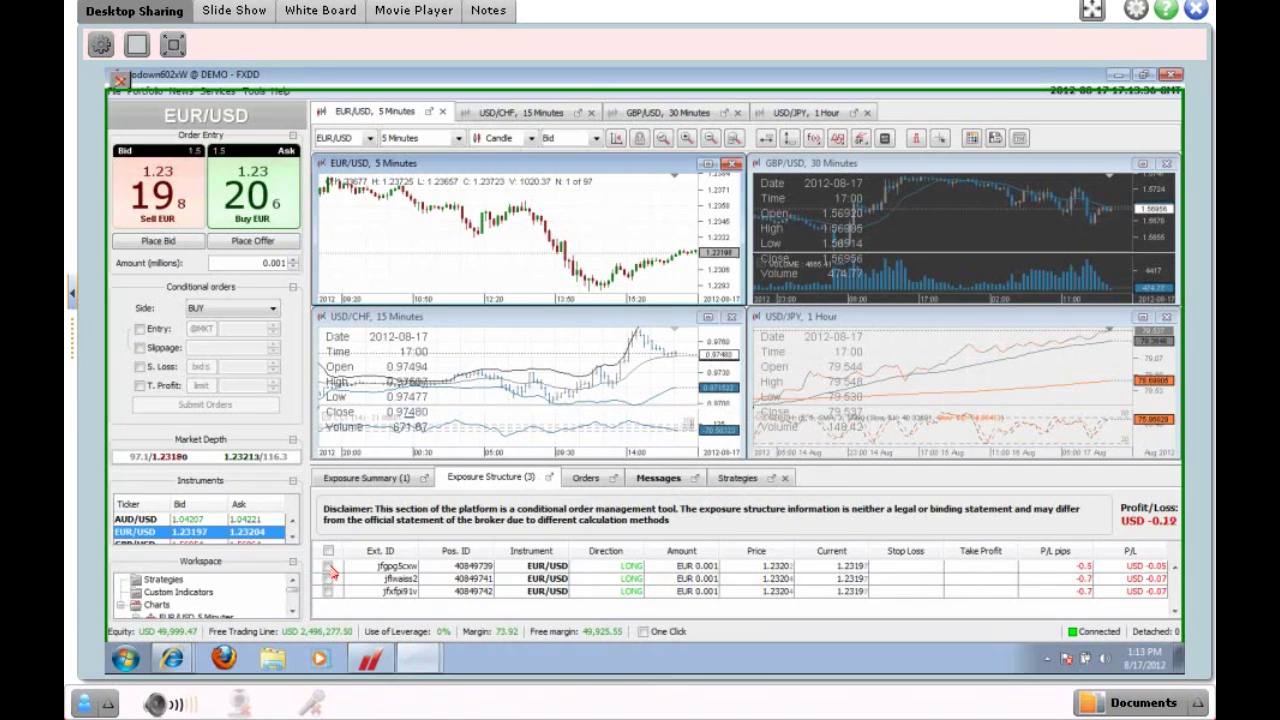
# - Mark all three open EUR/USD long positions in the exposure structure and merge them into one position
pyautogui.click(329, 566)
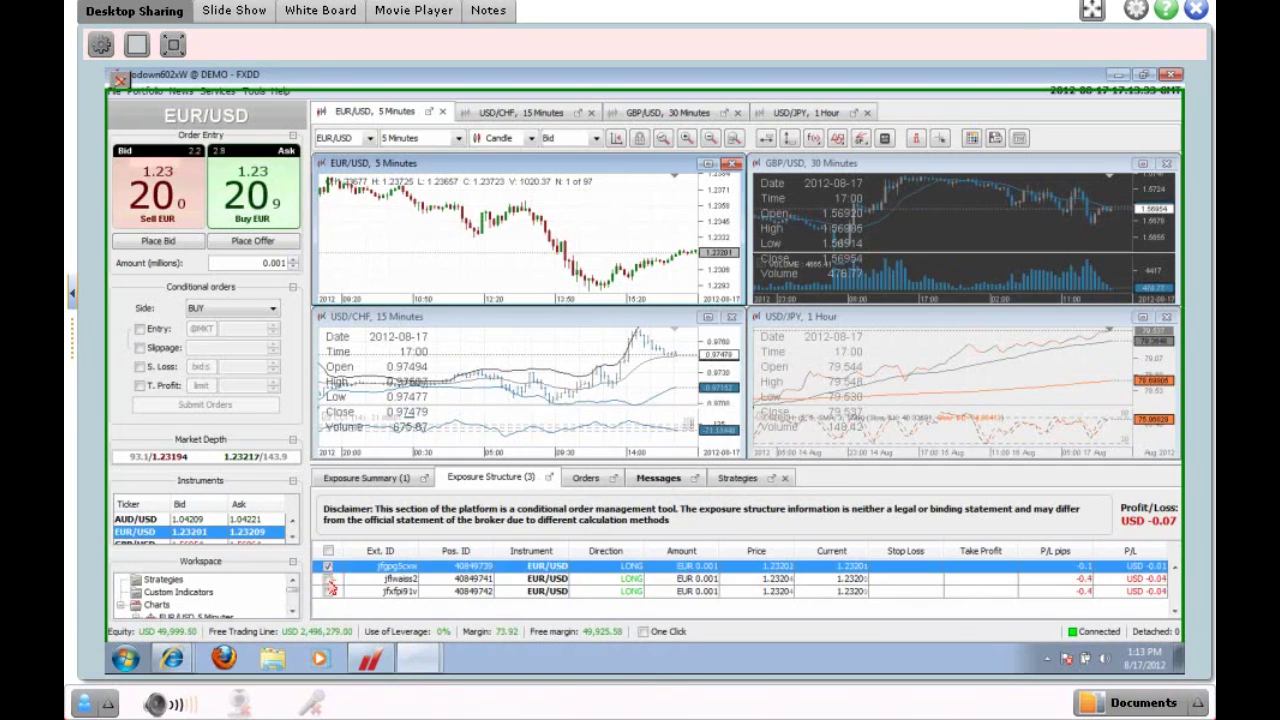
pyautogui.click(329, 579)
pyautogui.click(330, 591)
pyautogui.click(330, 591)
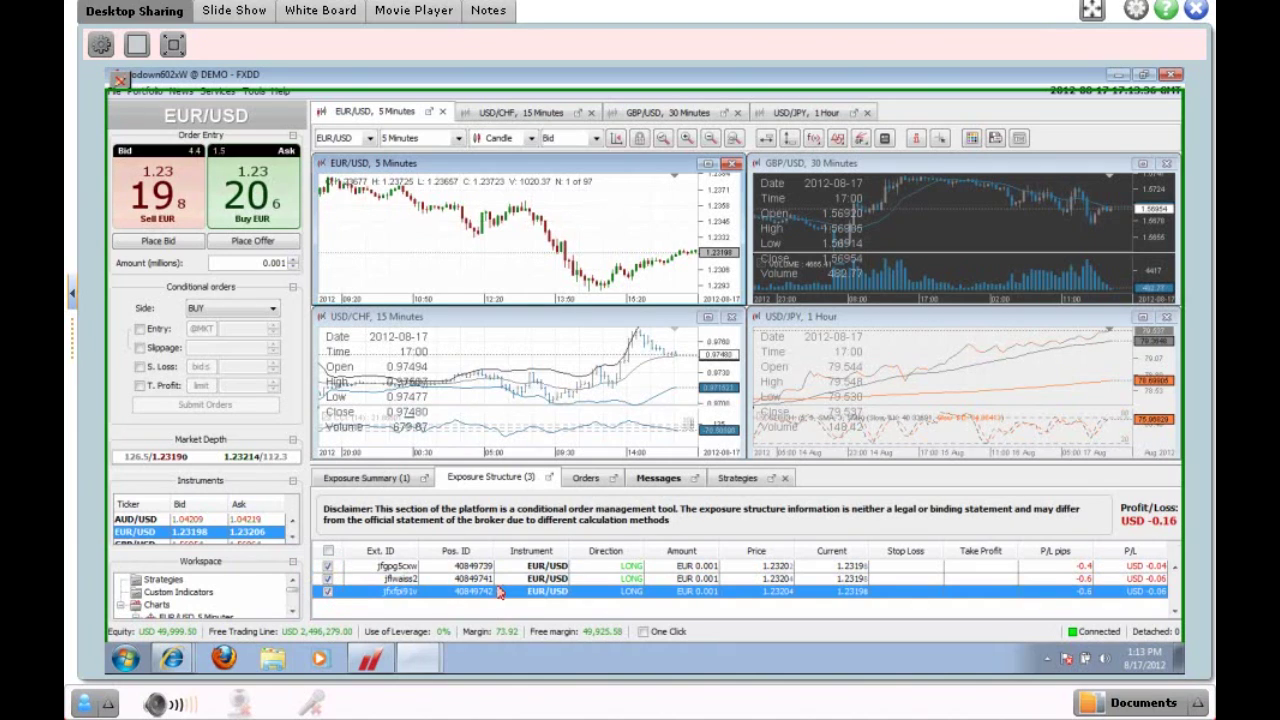
pyautogui.rightClick(504, 573)
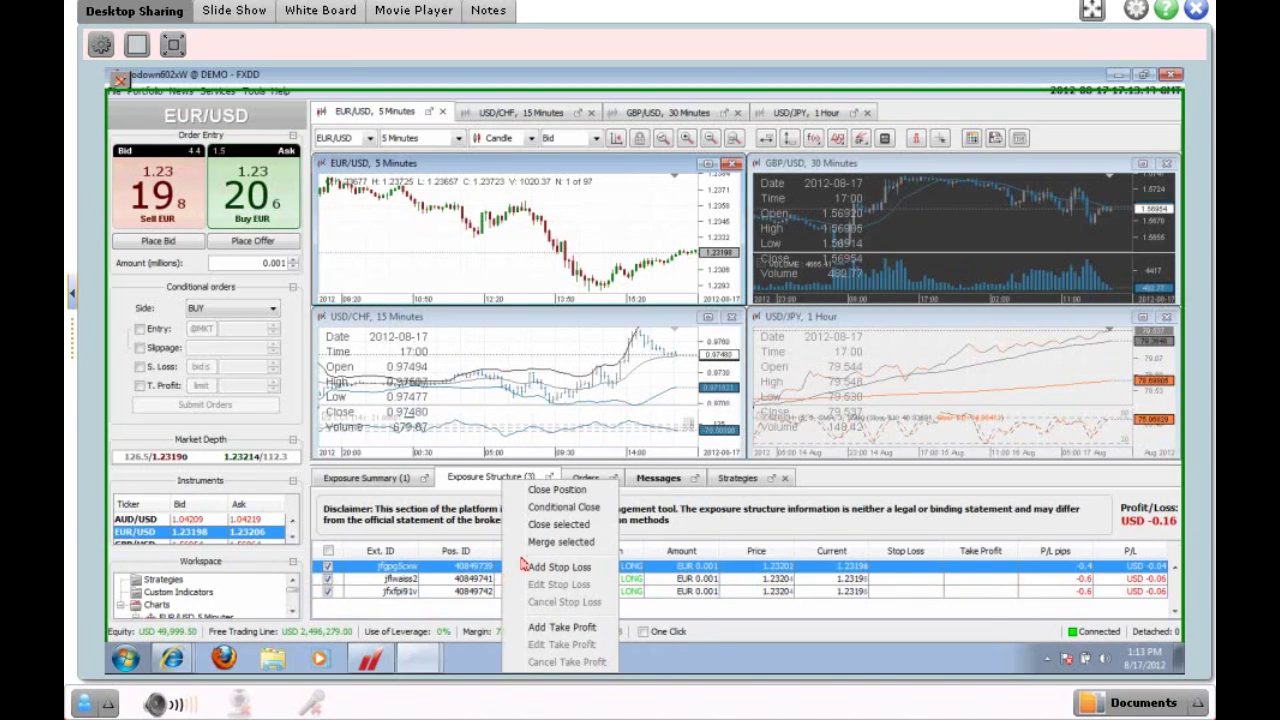
pyautogui.click(535, 543)
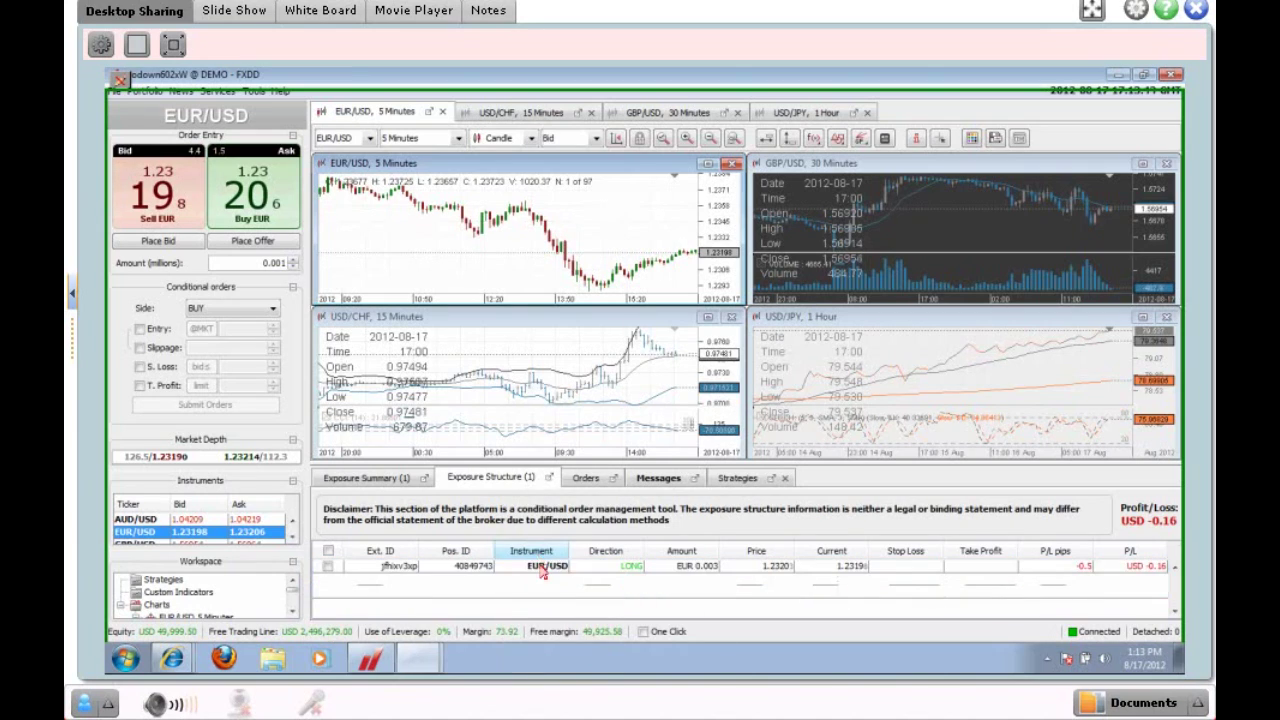
# - Select the merged EUR 0.003 position in the exposure structure and close it
pyautogui.click(541, 570)
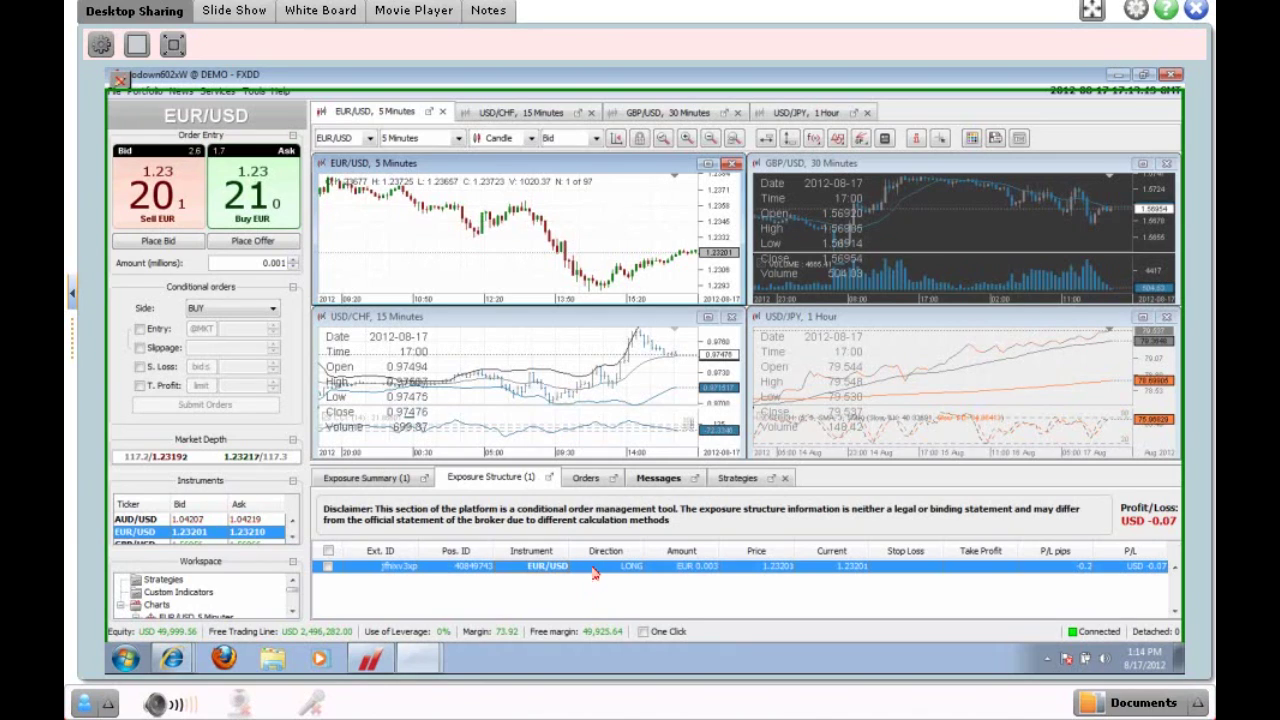
pyautogui.rightClick(594, 572)
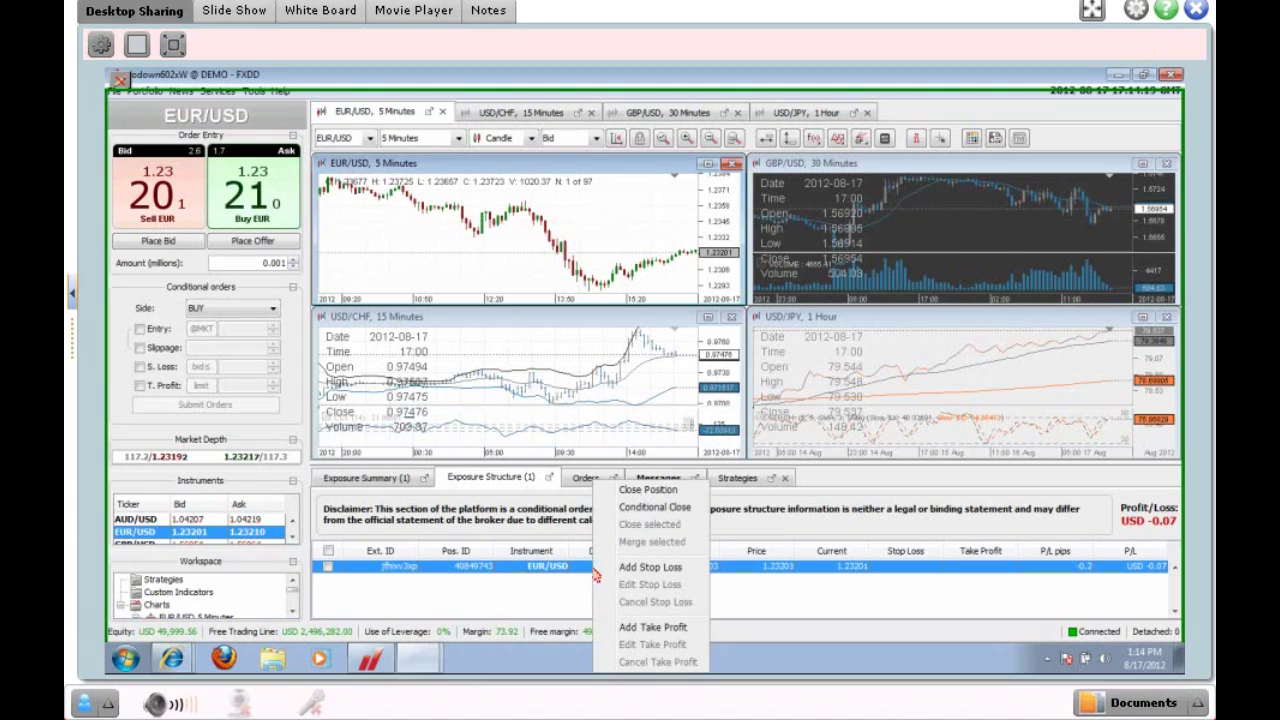
pyautogui.click(628, 491)
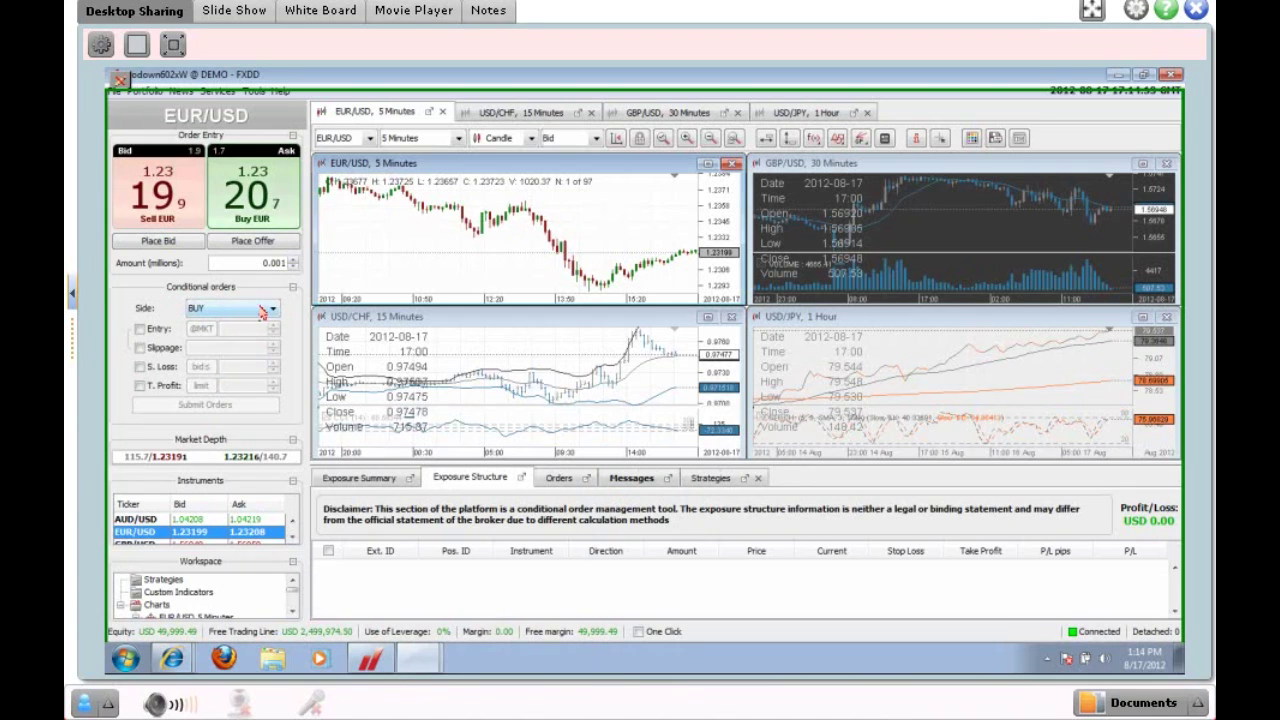
# - Submit a conditional buy limit entry order for 0.001 million EUR/USD at 1.22000 and select it among the pending orders
pyautogui.click(139, 331)
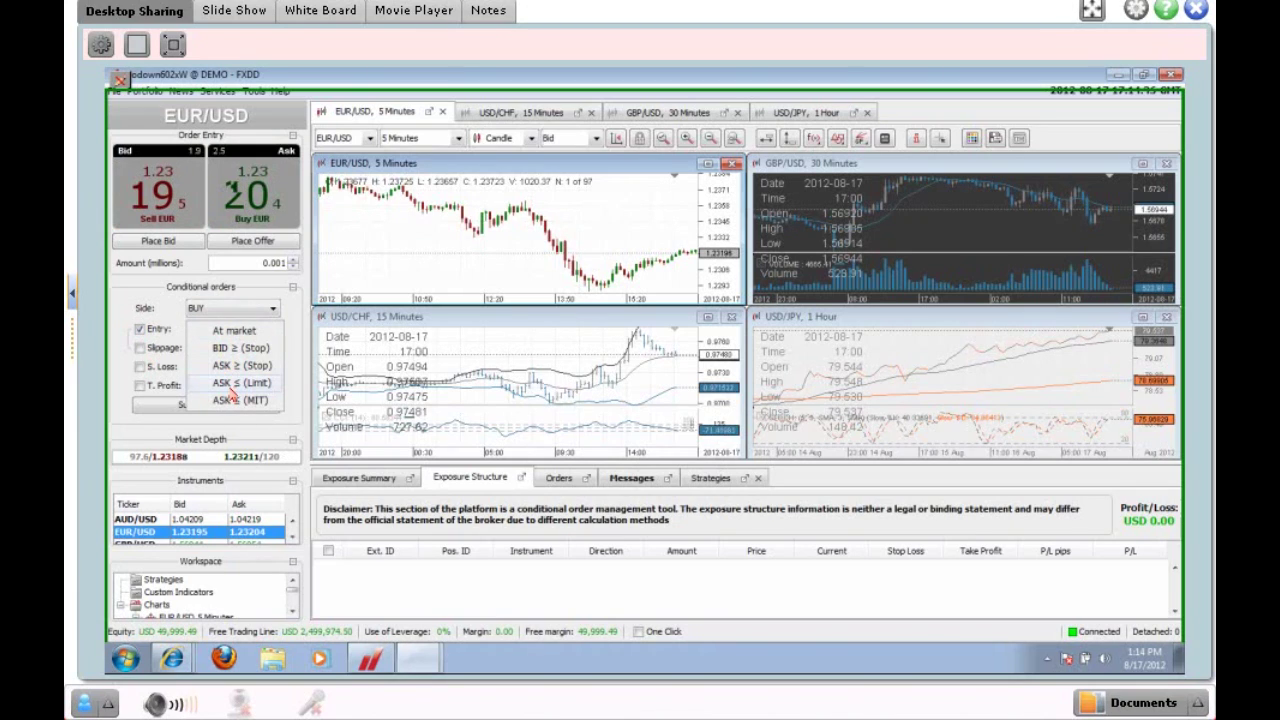
pyautogui.click(229, 386)
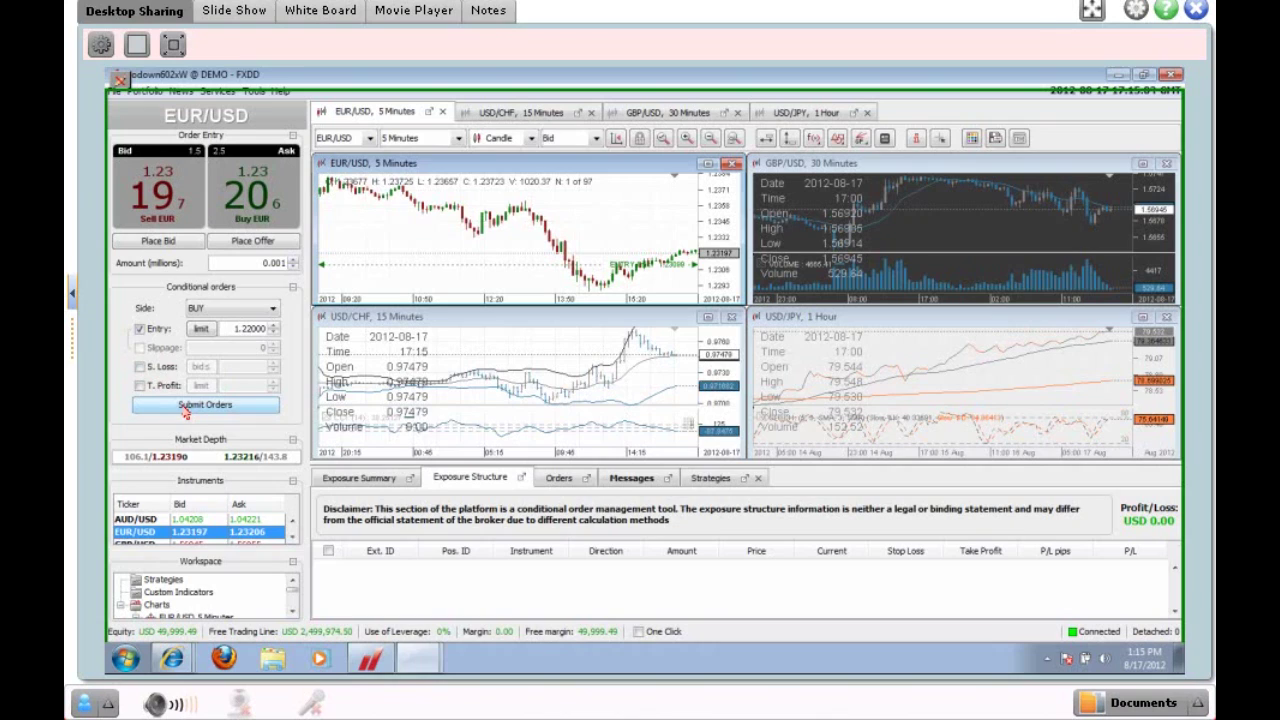
pyautogui.click(185, 410)
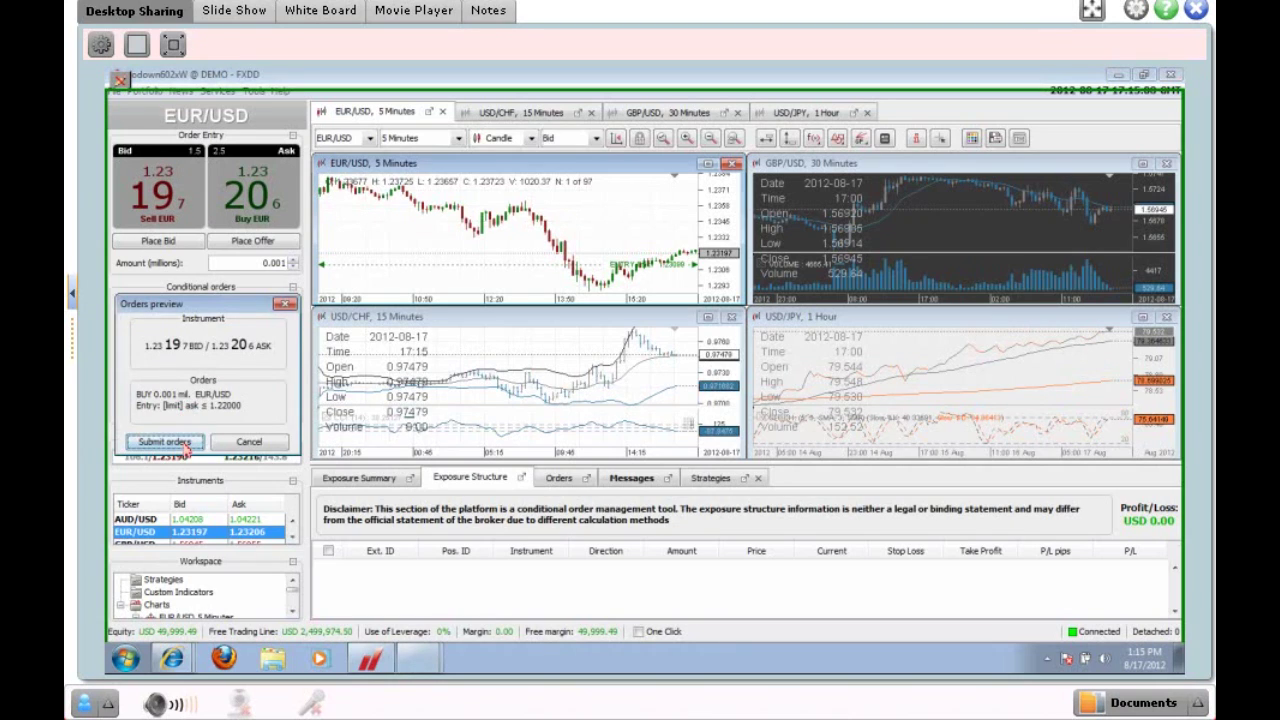
pyautogui.click(164, 442)
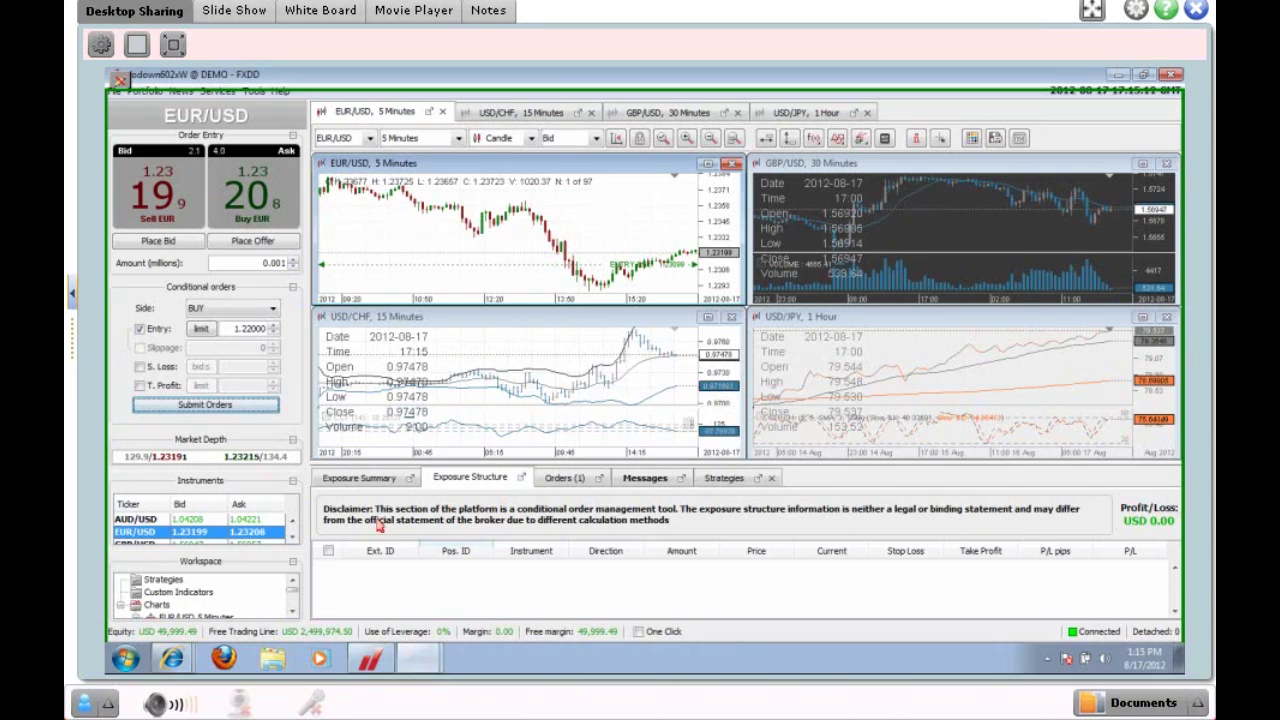
pyautogui.click(362, 480)
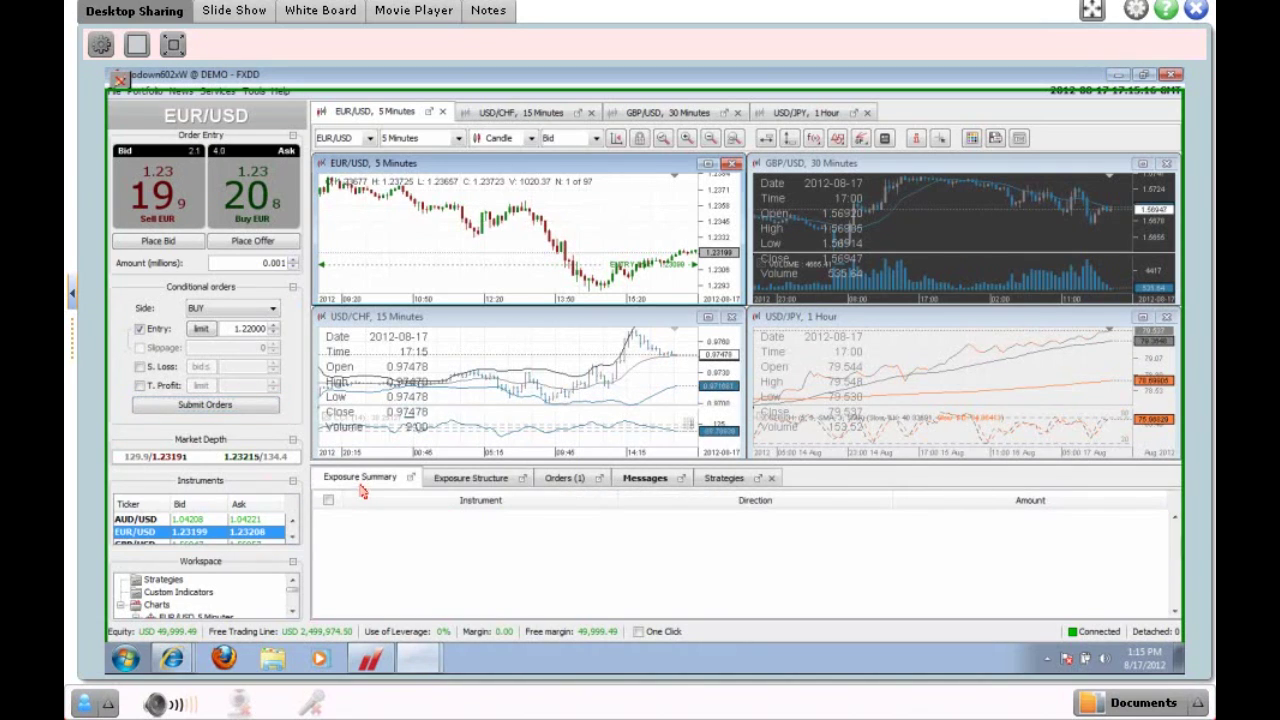
pyautogui.click(447, 481)
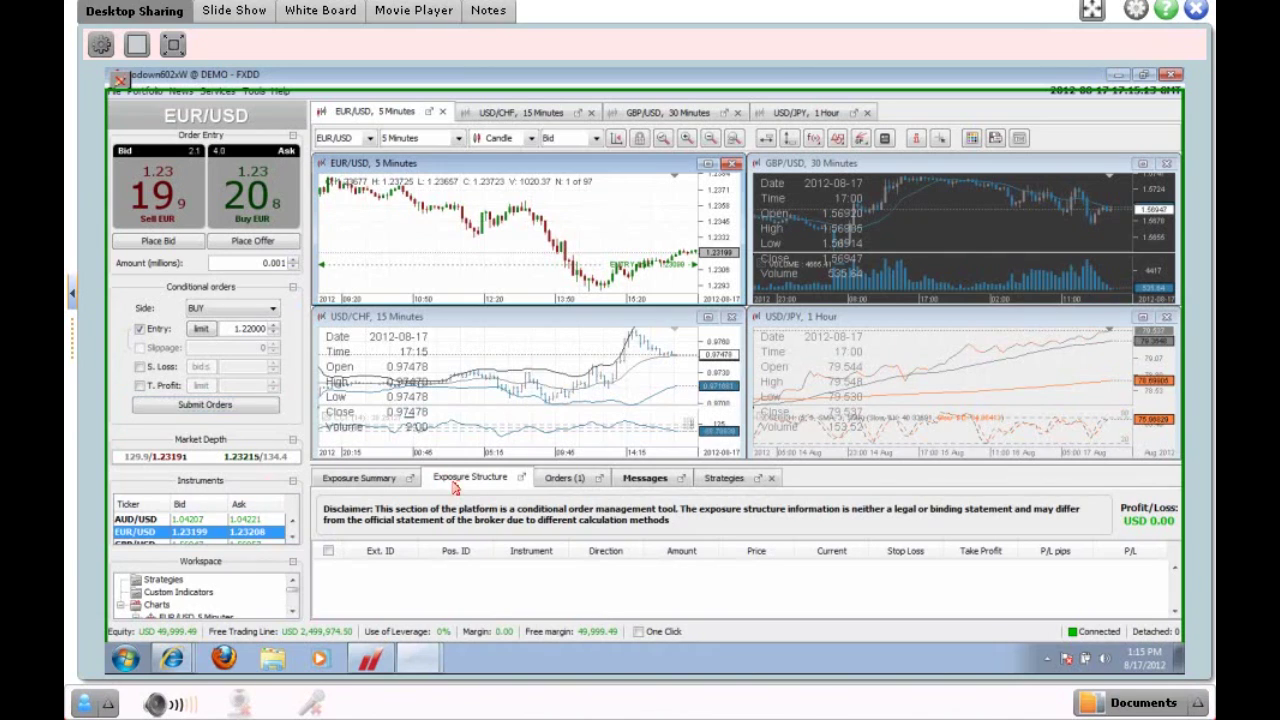
pyautogui.click(566, 478)
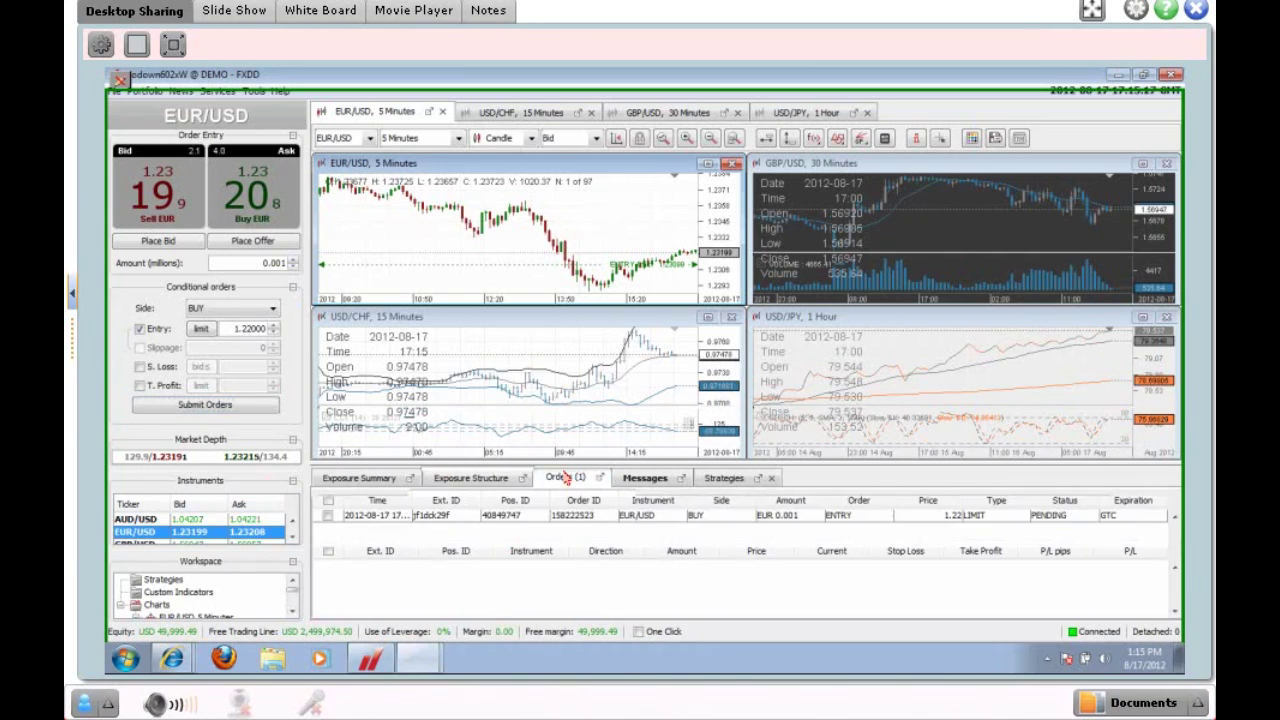
pyautogui.click(528, 517)
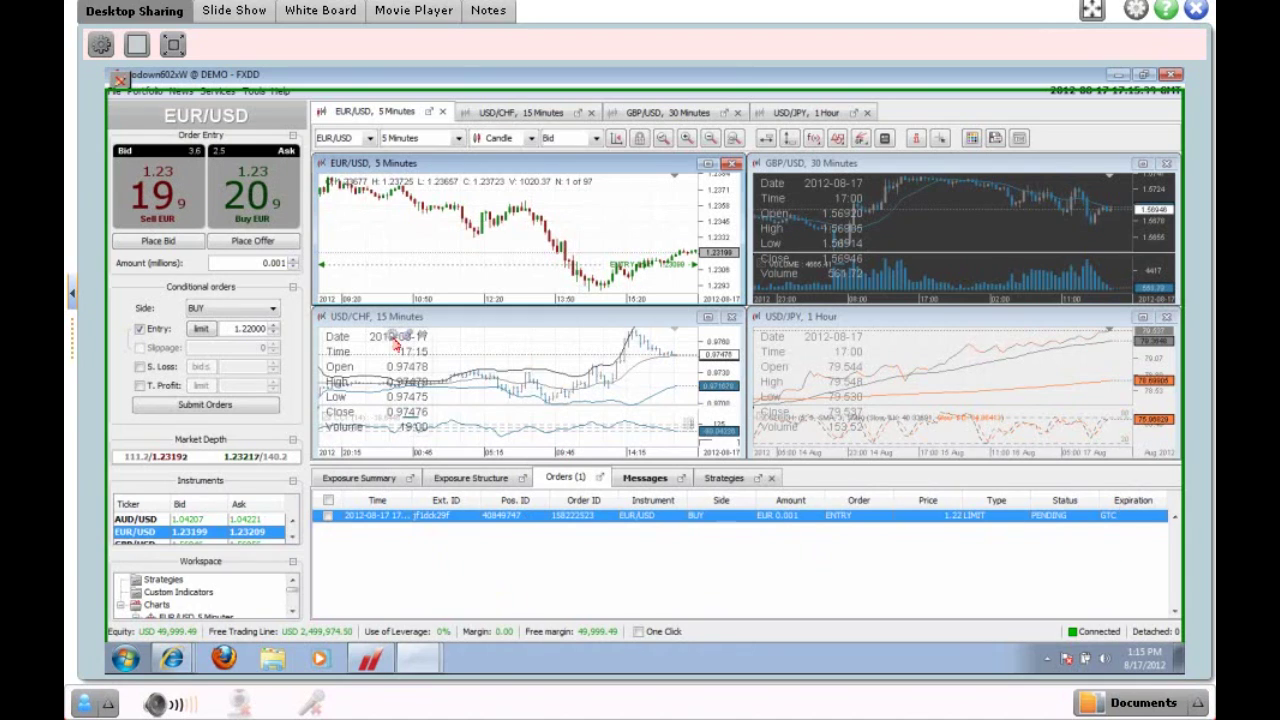
# - Submit a second conditional buy order for 0.001 million EUR/USD with a BID ≥ stop entry at 1.2400
pyautogui.click(214, 329)
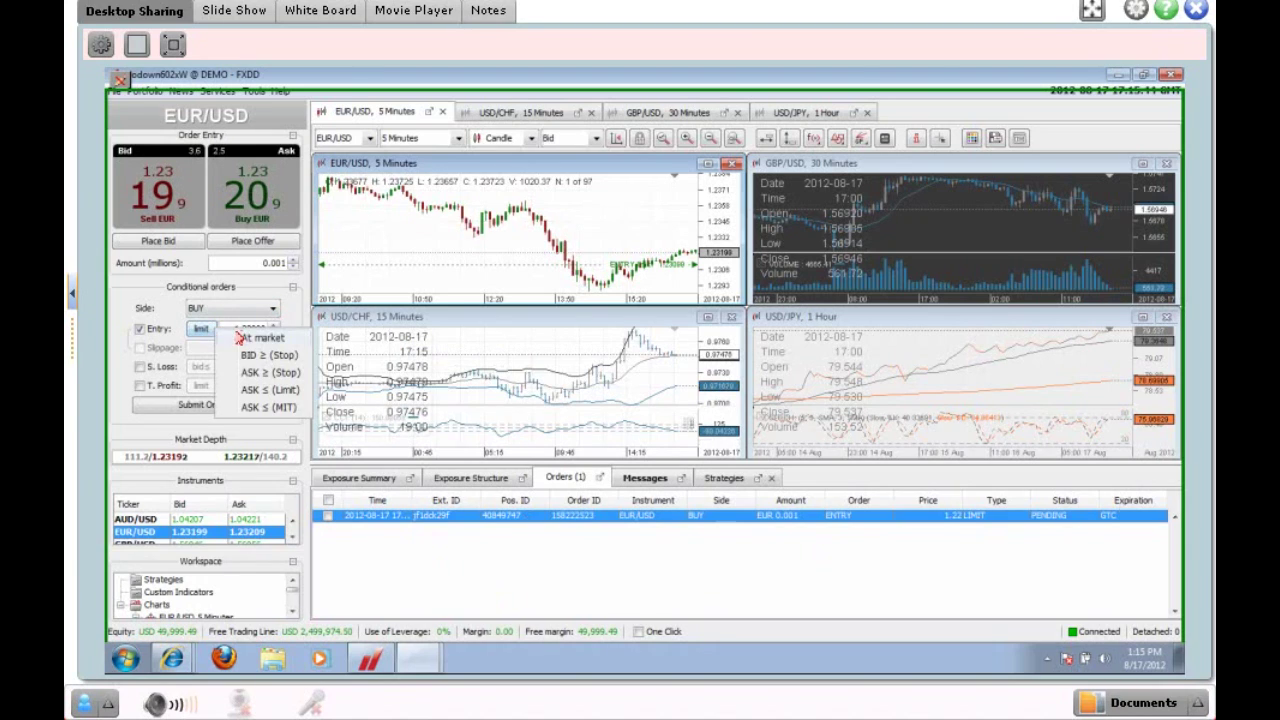
pyautogui.click(243, 355)
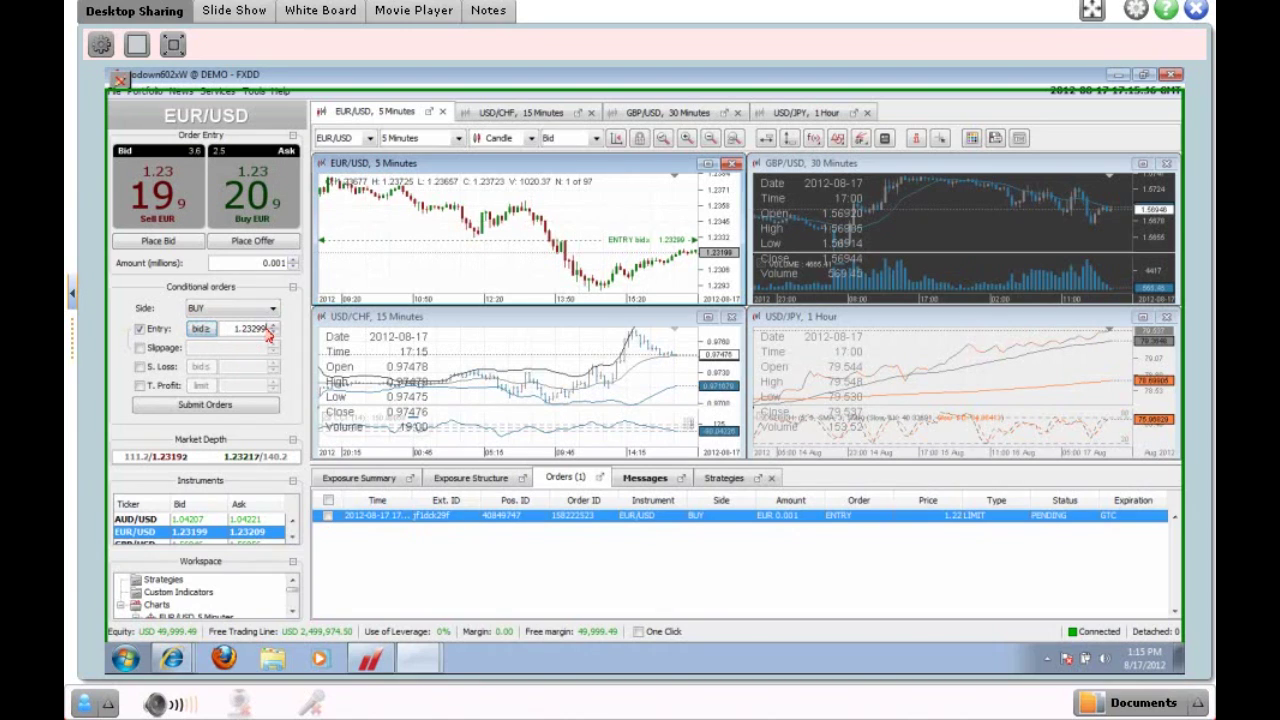
pyautogui.click(268, 334)
pyautogui.press('BackSpace')
pyautogui.press('BackSpace')
pyautogui.press('BackSpace')
pyautogui.write('400')
pyautogui.click(233, 405)
pyautogui.click(176, 448)
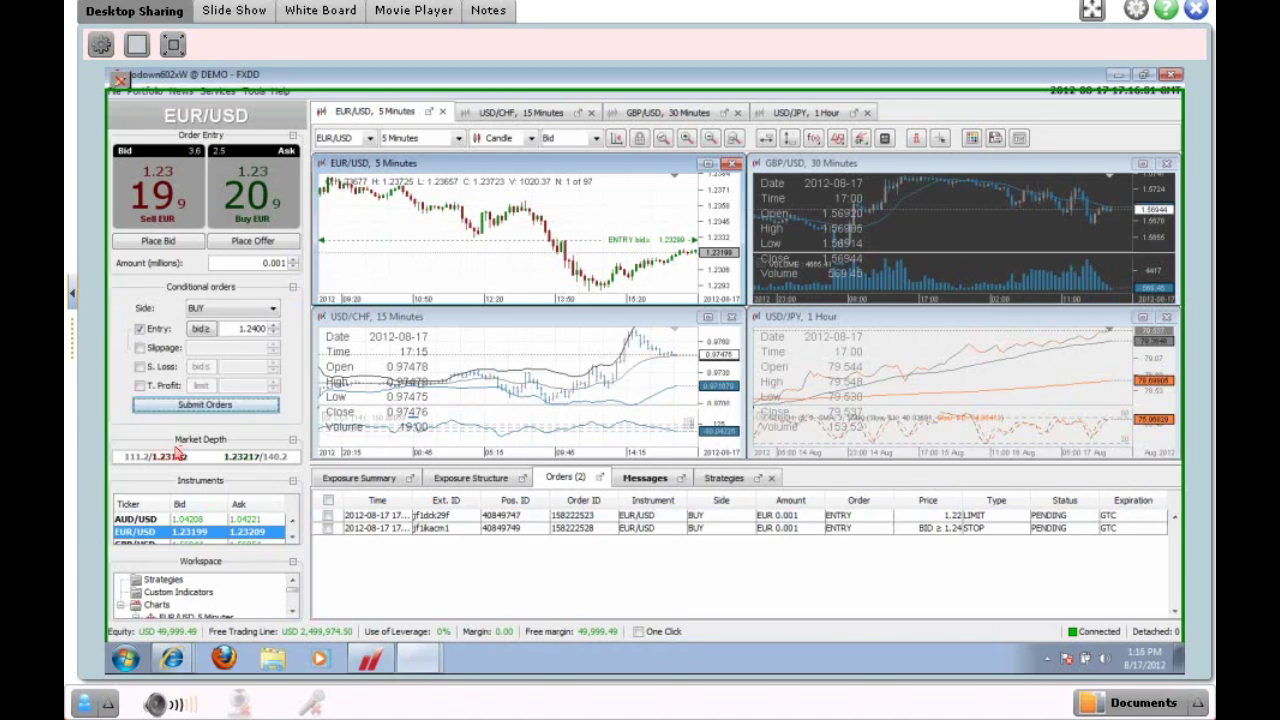
# - Mark both pending EUR/USD entry orders, the limit and the stop, and group them to OCO
pyautogui.click(566, 528)
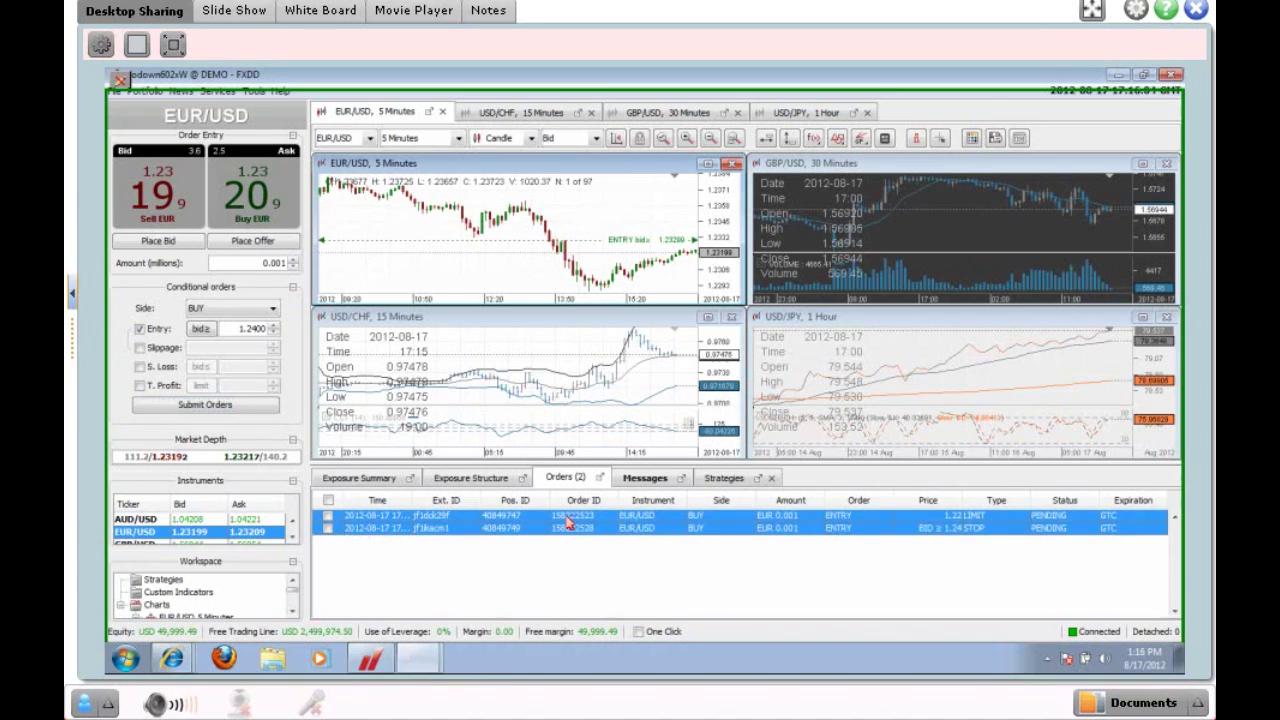
pyautogui.click(568, 516)
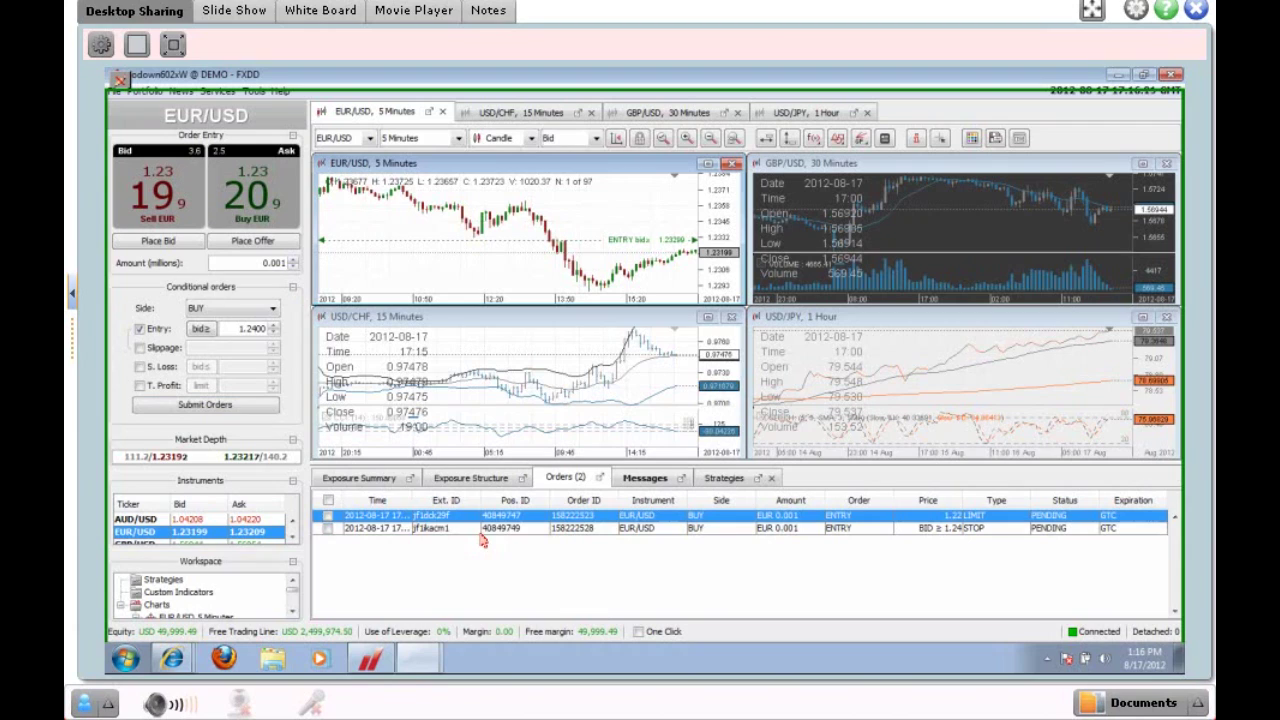
pyautogui.click(330, 528)
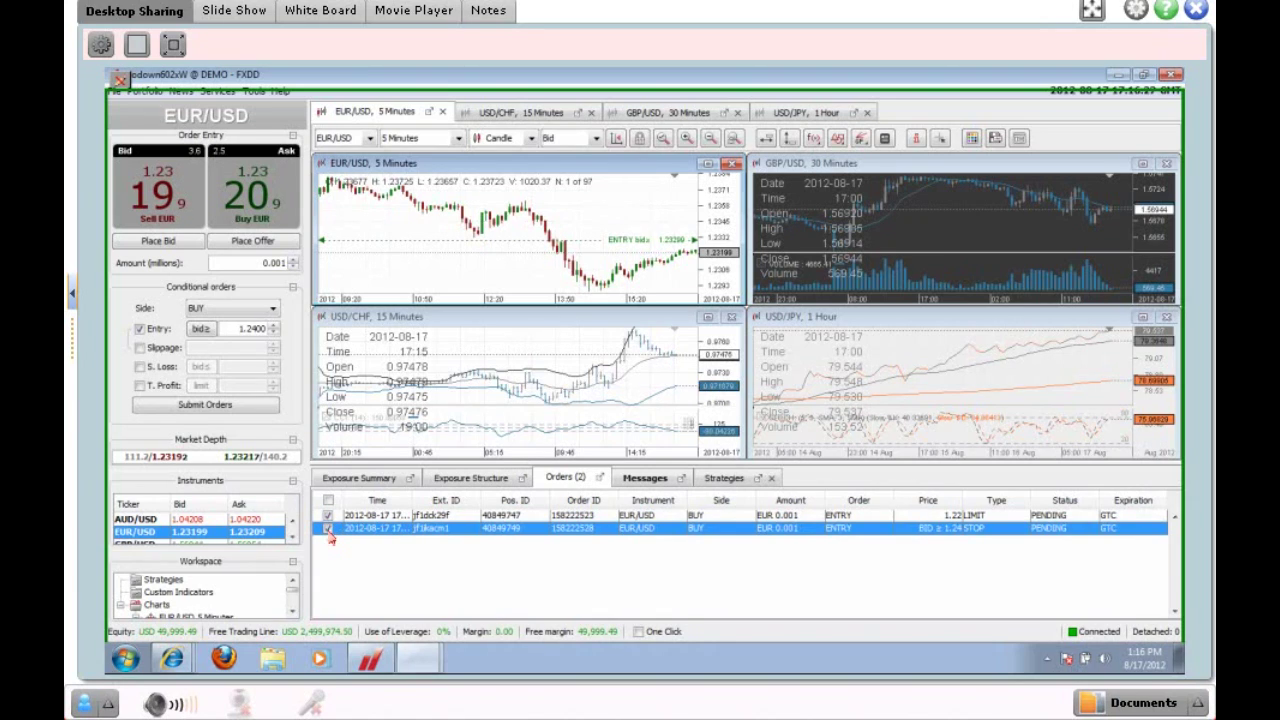
pyautogui.keyDown('shift'); pyautogui.click(397, 519); pyautogui.keyUp('shift')
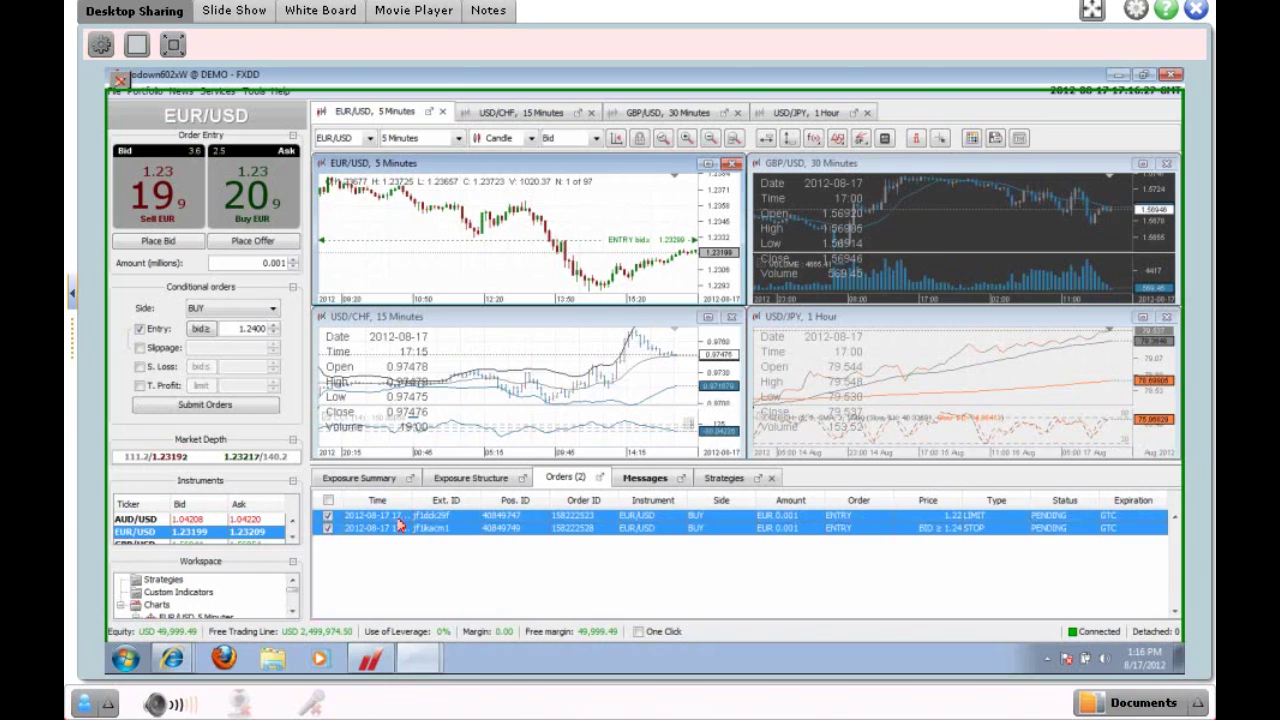
pyautogui.rightClick(398, 527)
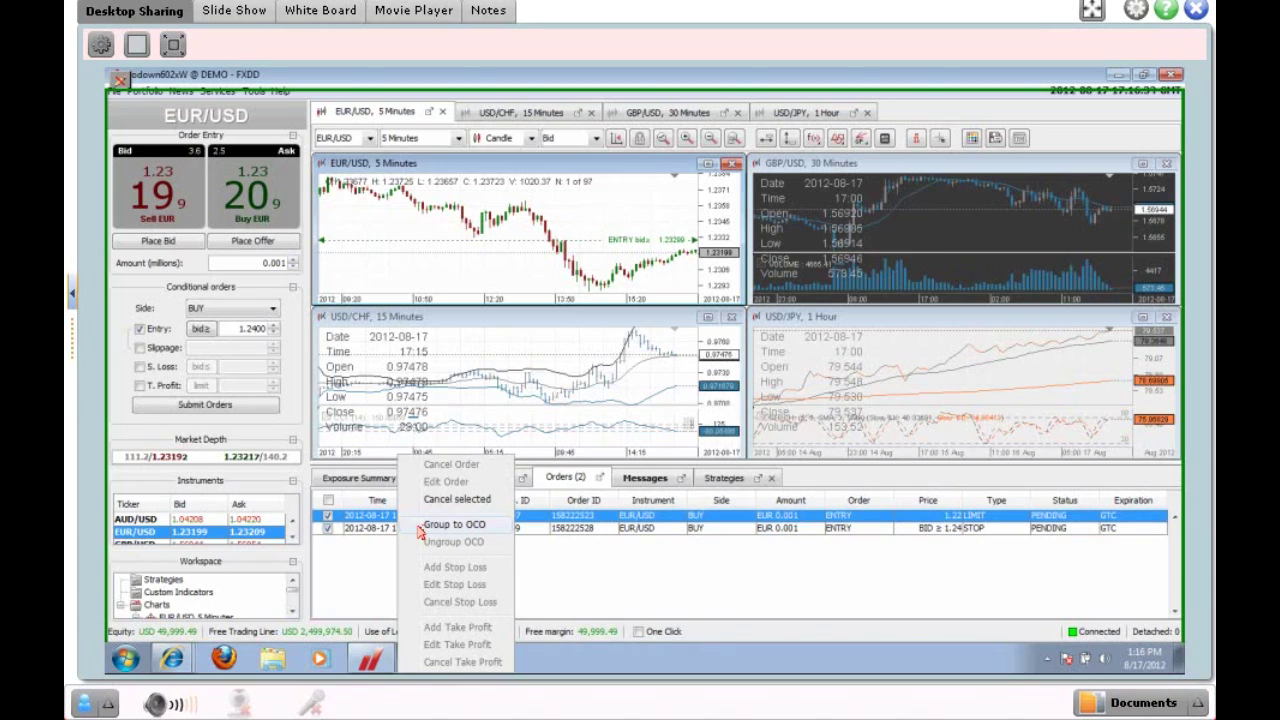
pyautogui.click(422, 526)
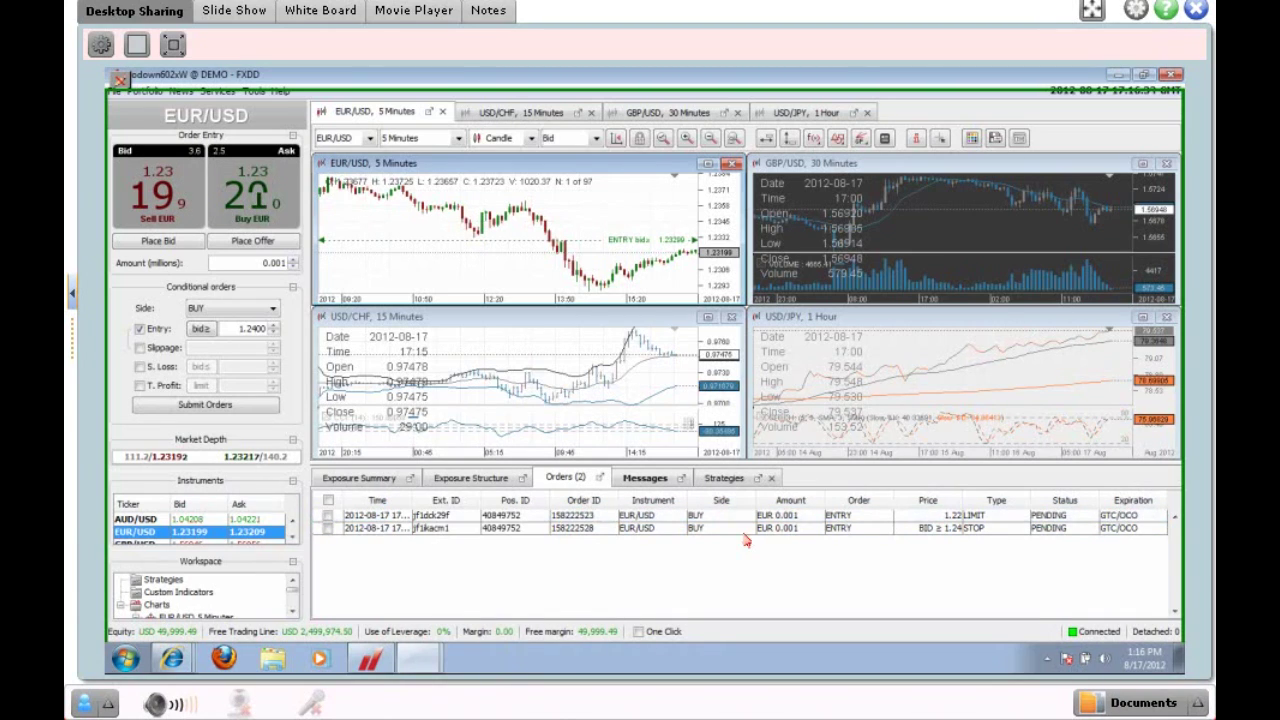
# - Cancel the pending 1.22 limit order of the OCO pair, and cancel the remaining 1.24 stop order
pyautogui.click(1124, 518)
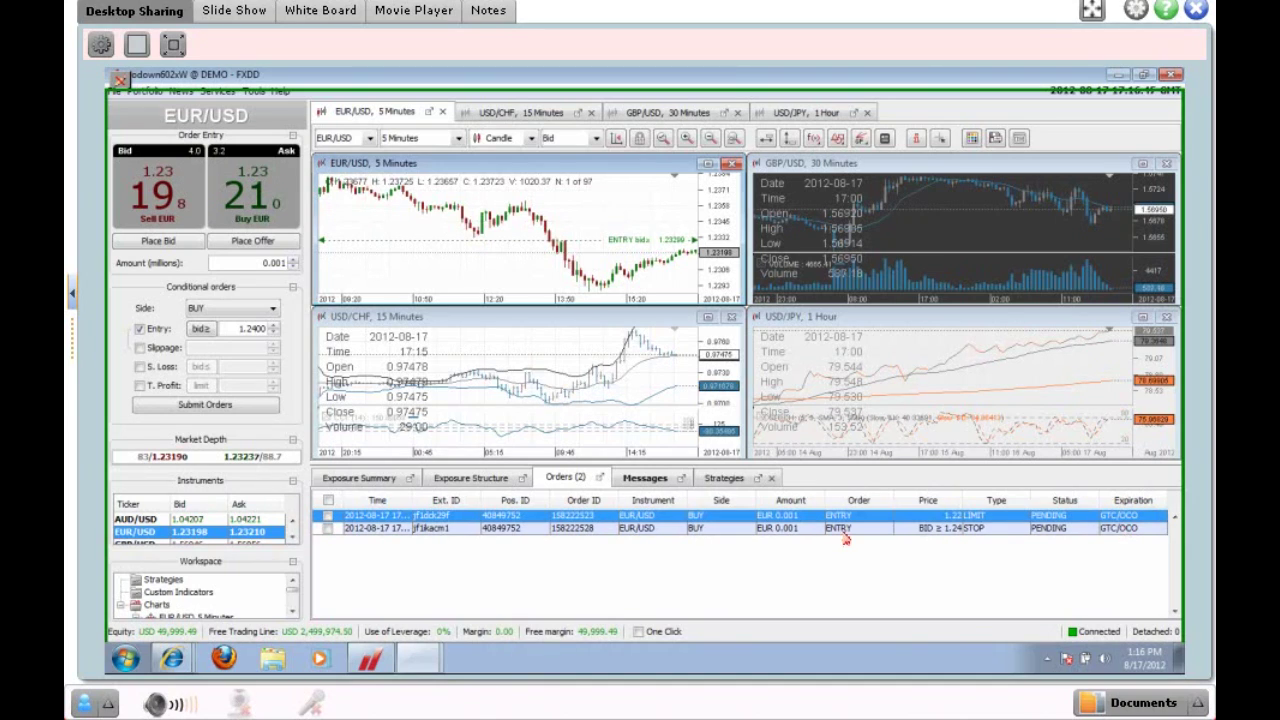
pyautogui.rightClick(720, 526)
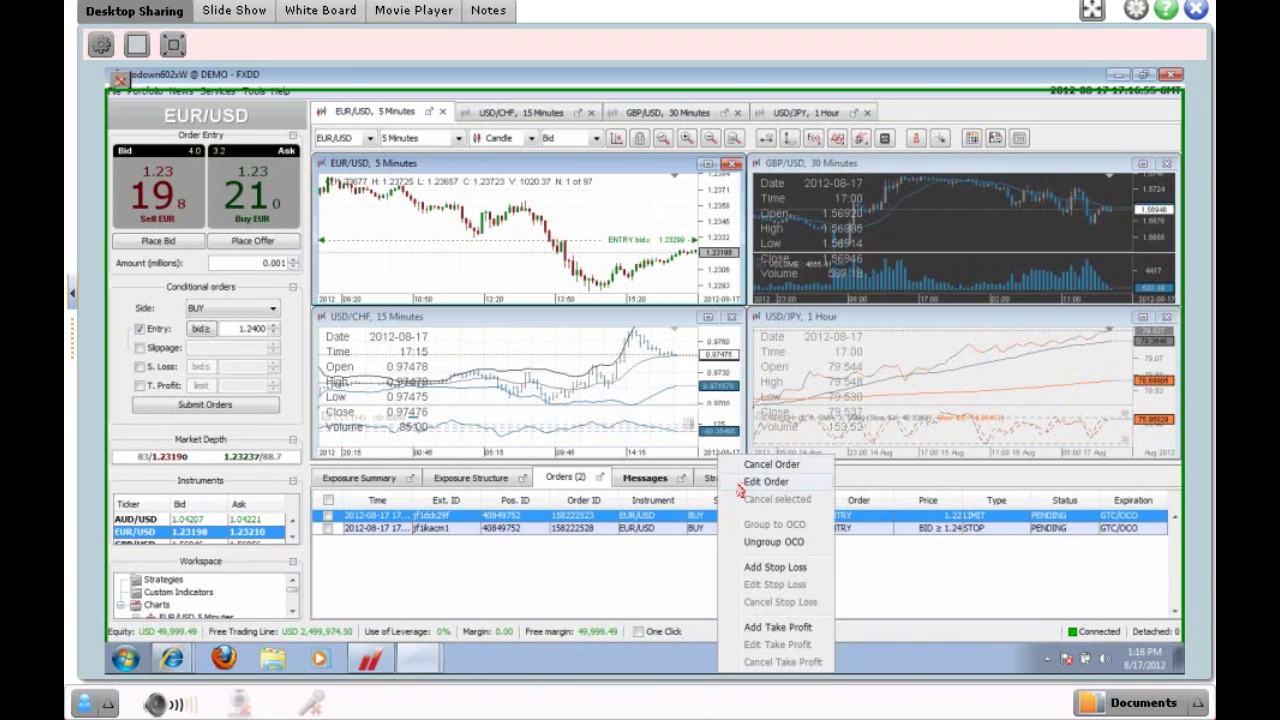
pyautogui.click(760, 465)
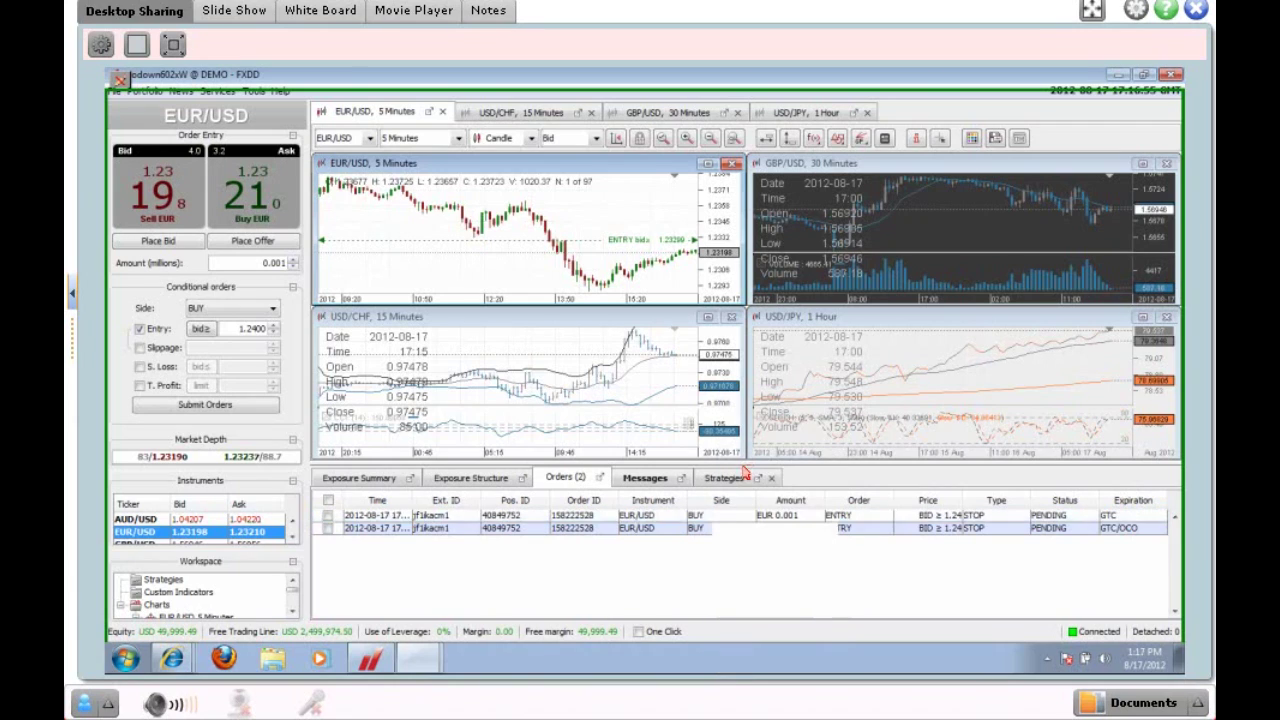
pyautogui.click(701, 518)
pyautogui.rightClick(702, 520)
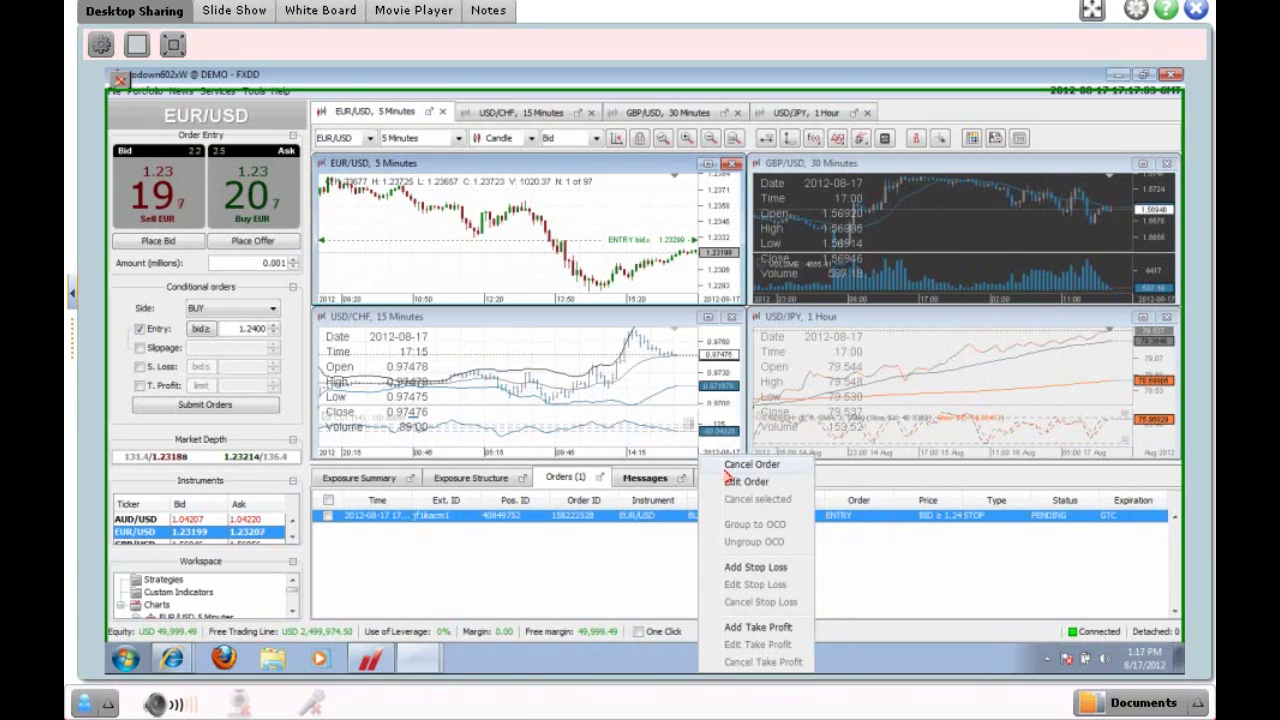
pyautogui.click(728, 466)
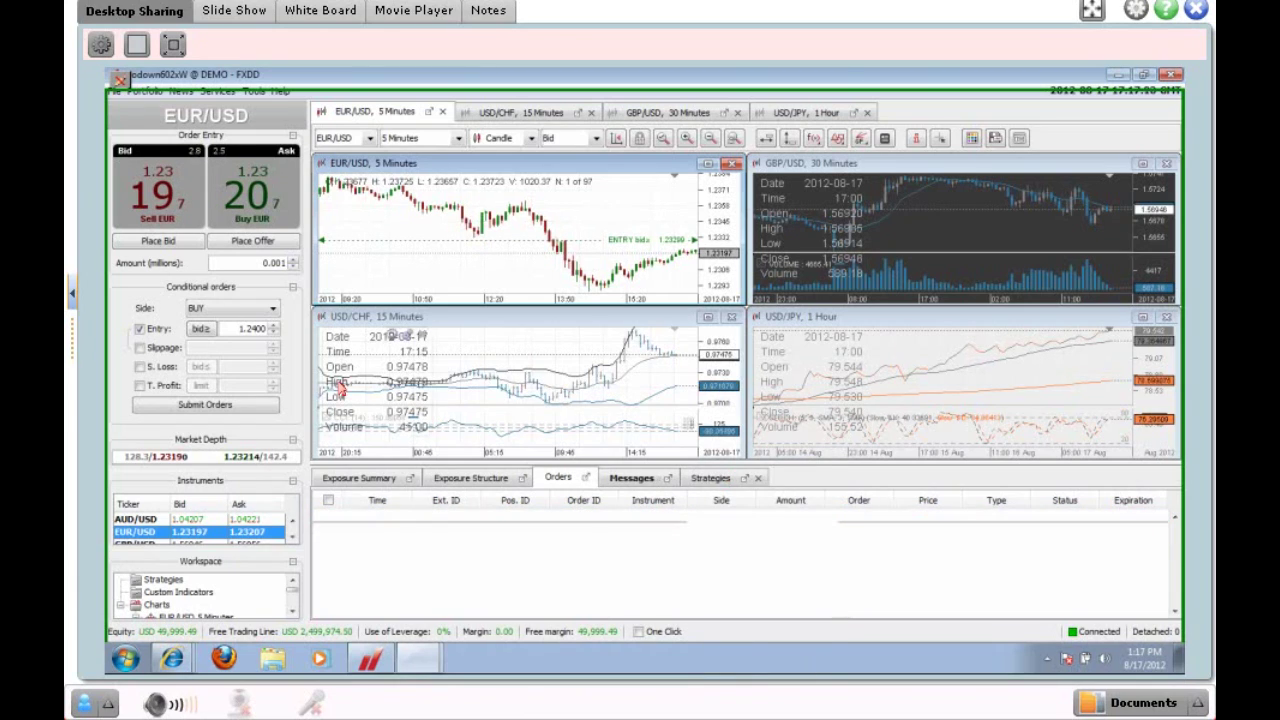
# - Review the side choices and entry order types of the EUR/USD conditional order, and disable its entry condition
pyautogui.click(279, 311)
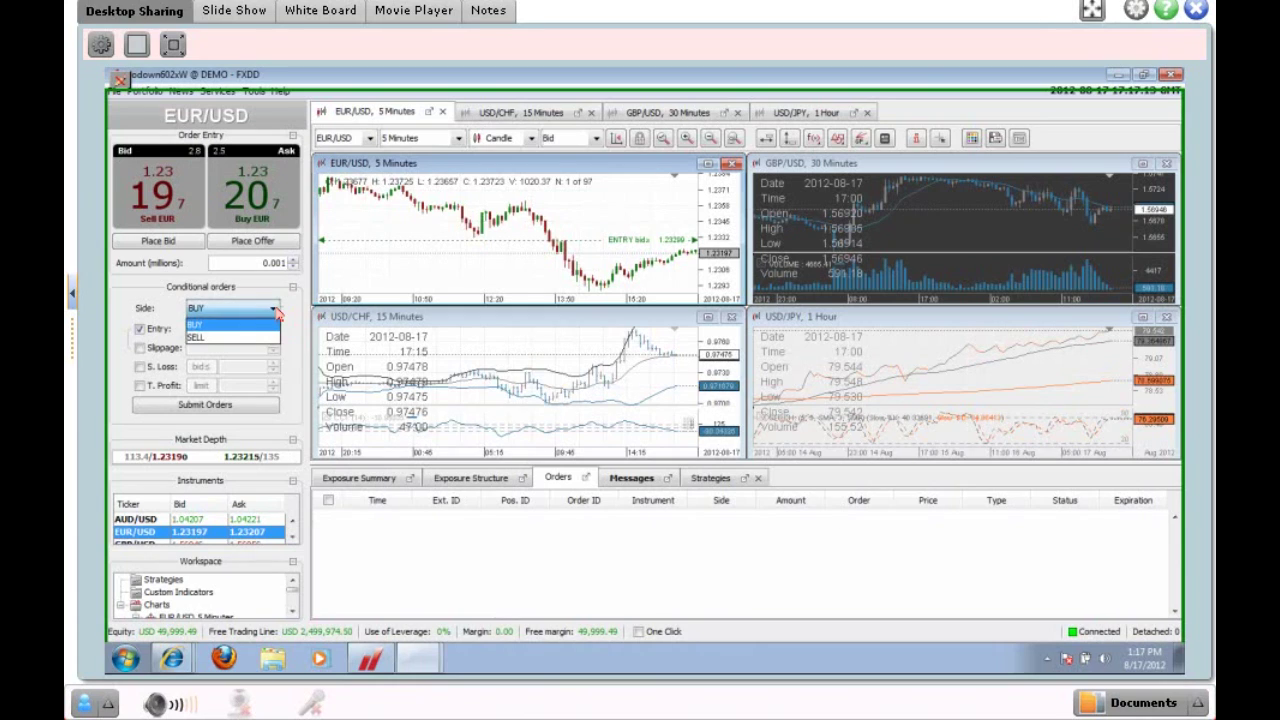
pyautogui.click(280, 311)
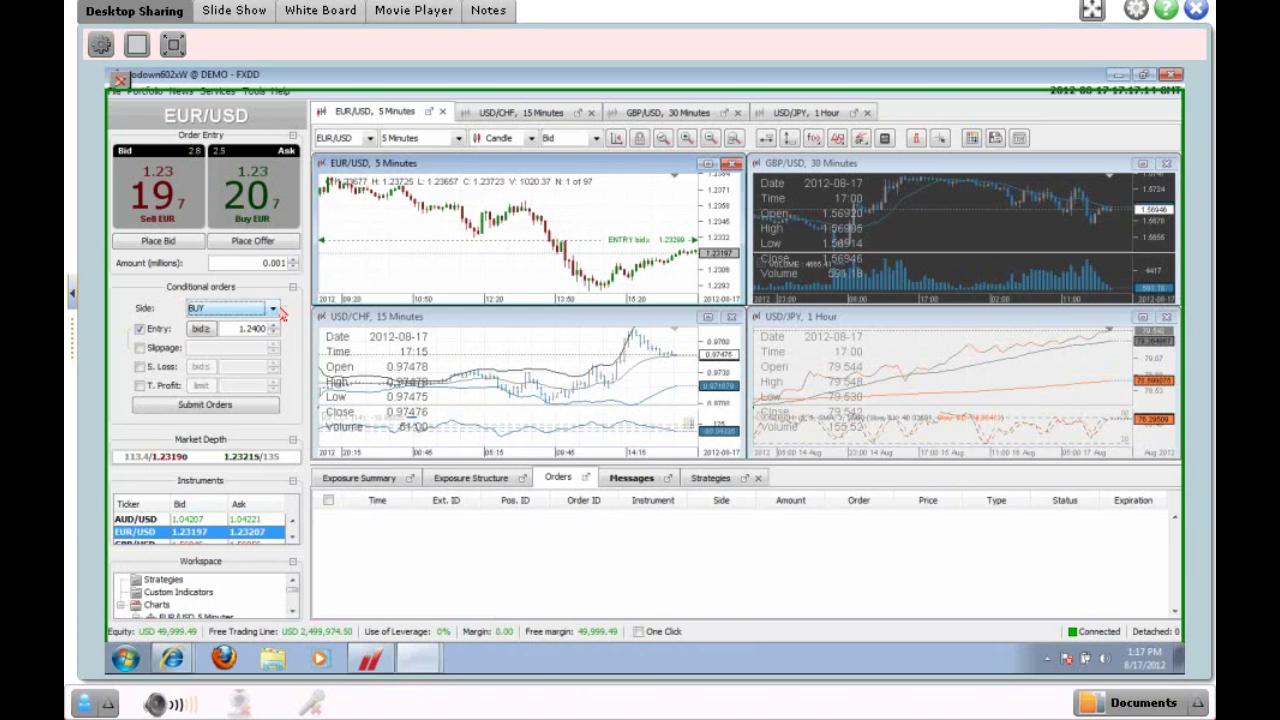
pyautogui.click(215, 331)
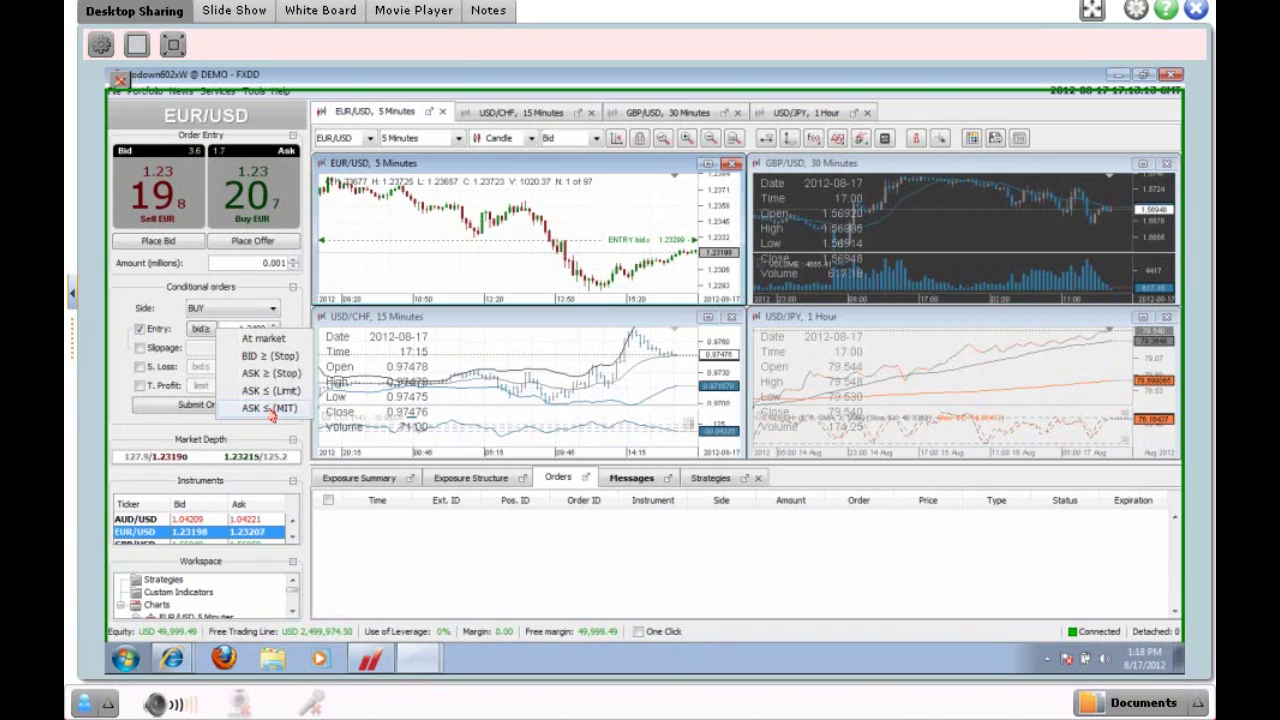
pyautogui.click(295, 320)
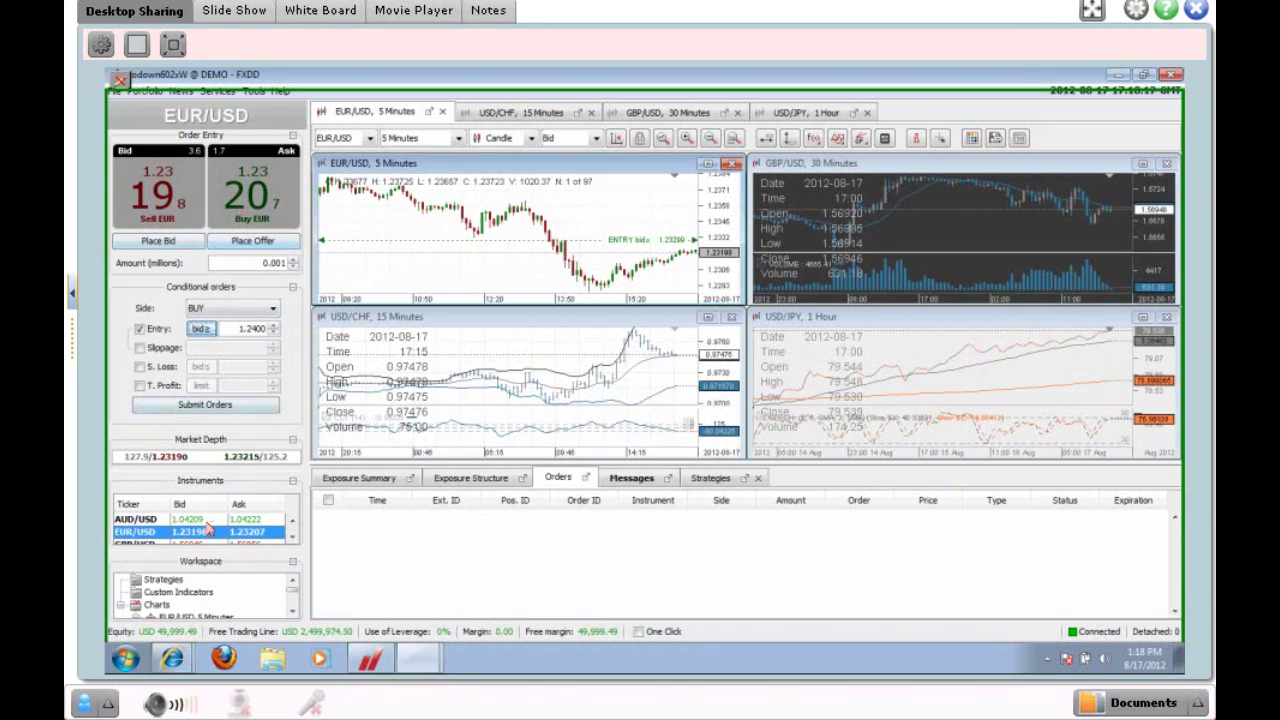
pyautogui.click(140, 329)
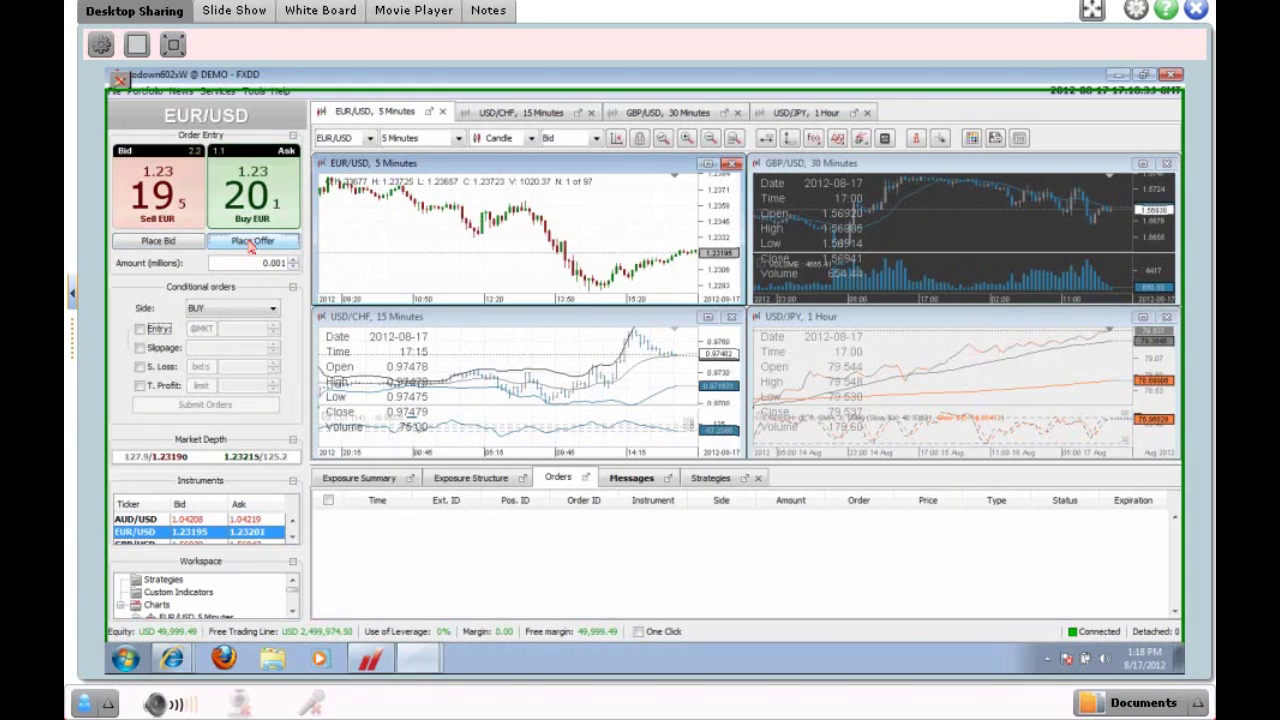
# - Look at the EUR/USD offer form without placing an offer, and check the exposure summary and exposure structure
pyautogui.click(251, 242)
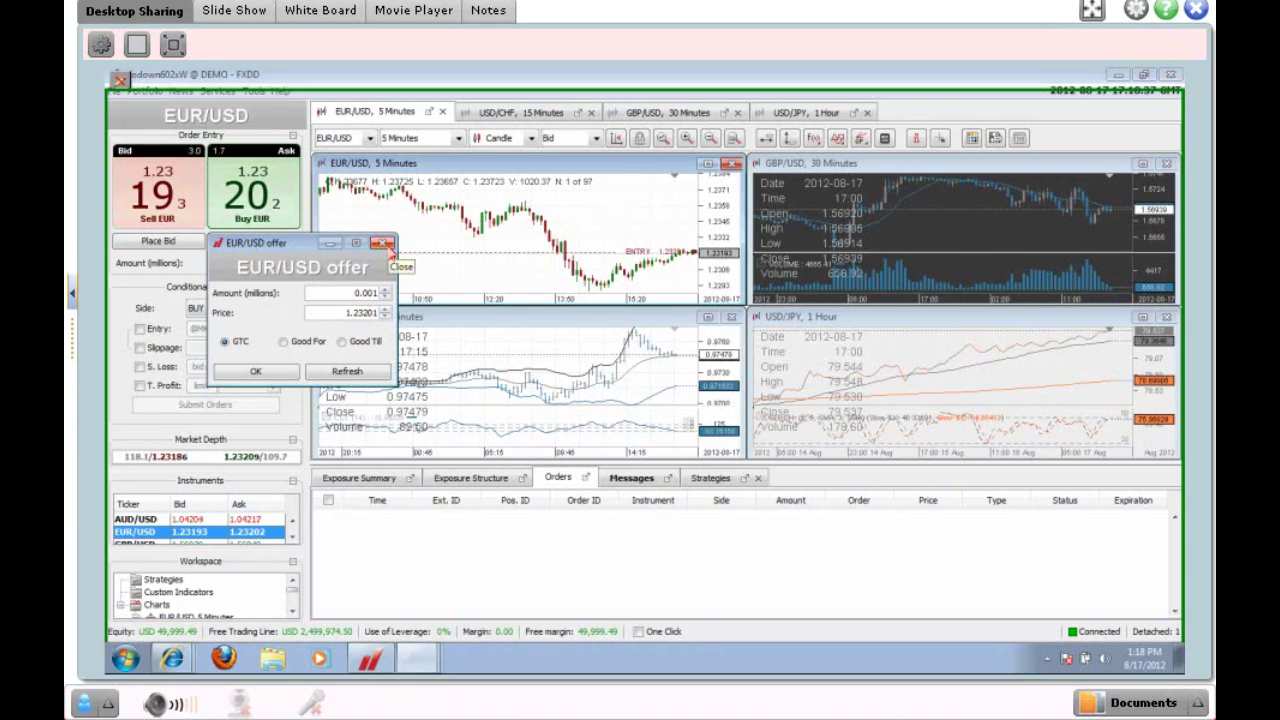
pyautogui.click(385, 245)
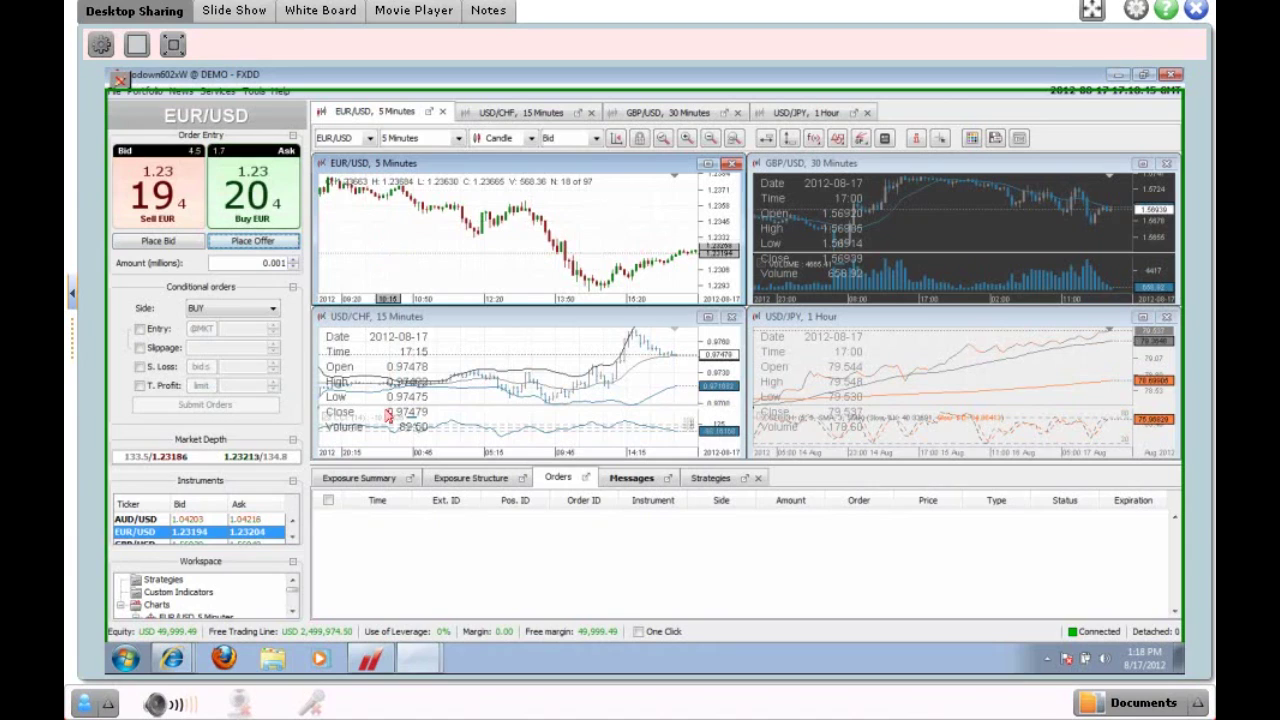
pyautogui.click(373, 484)
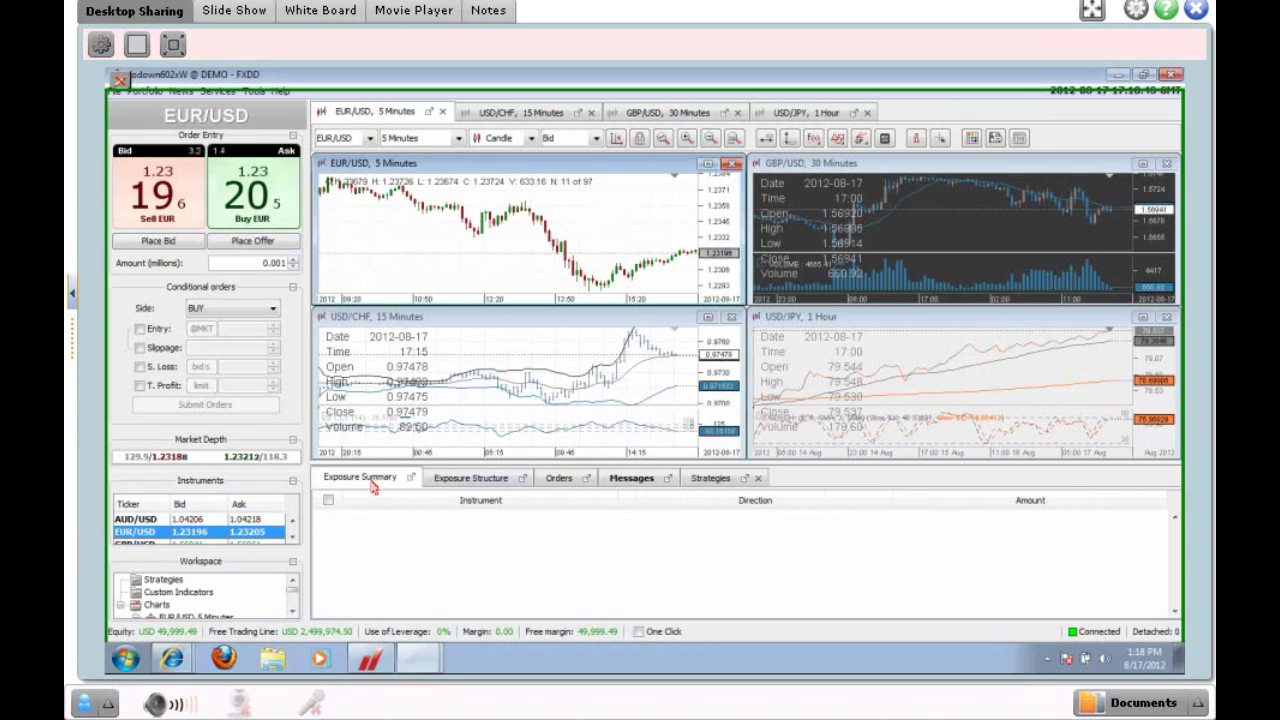
pyautogui.click(444, 482)
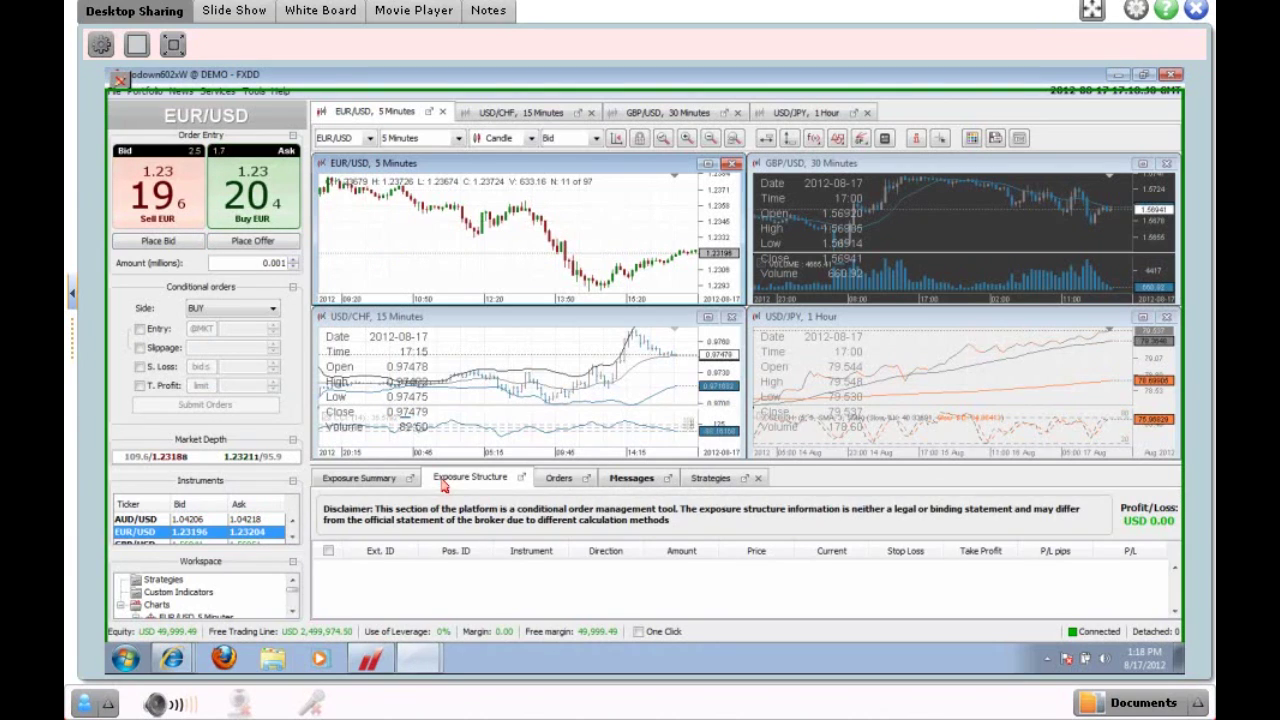
pyautogui.click(381, 484)
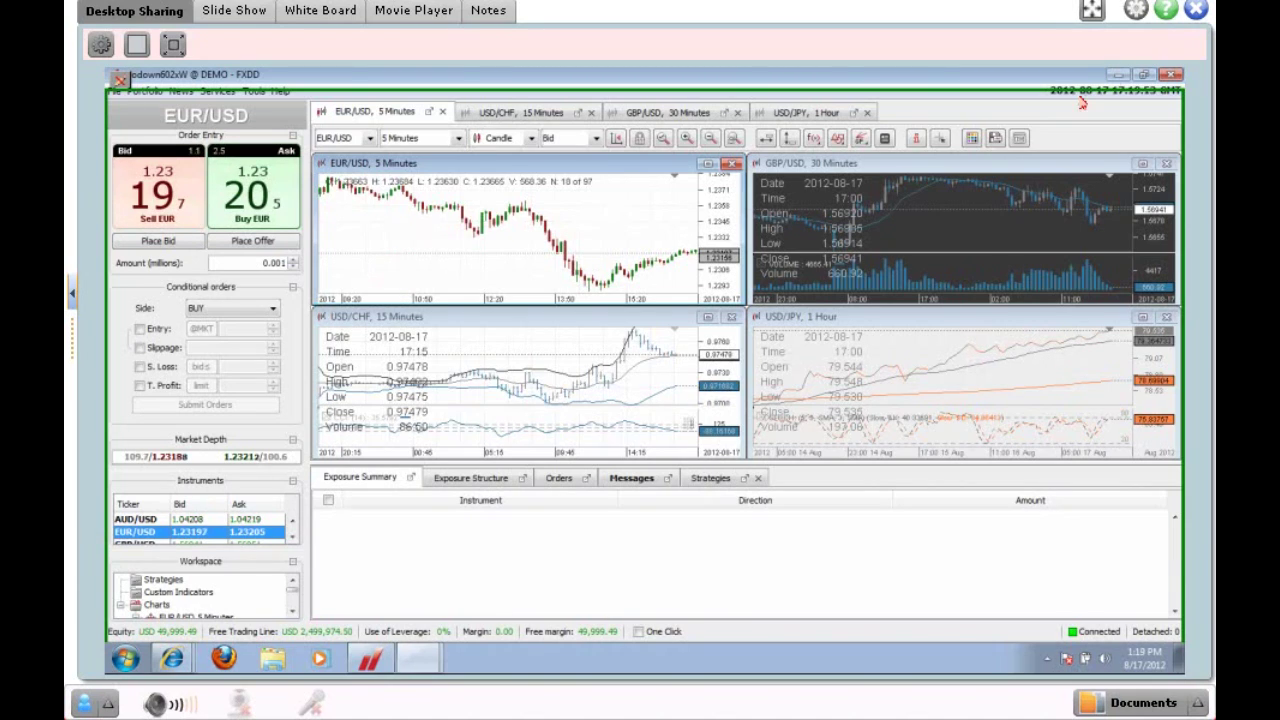
# - Minimise the trading platform to check the omNovia web conference window, and return to the FXDD platform
pyautogui.click(1117, 75)
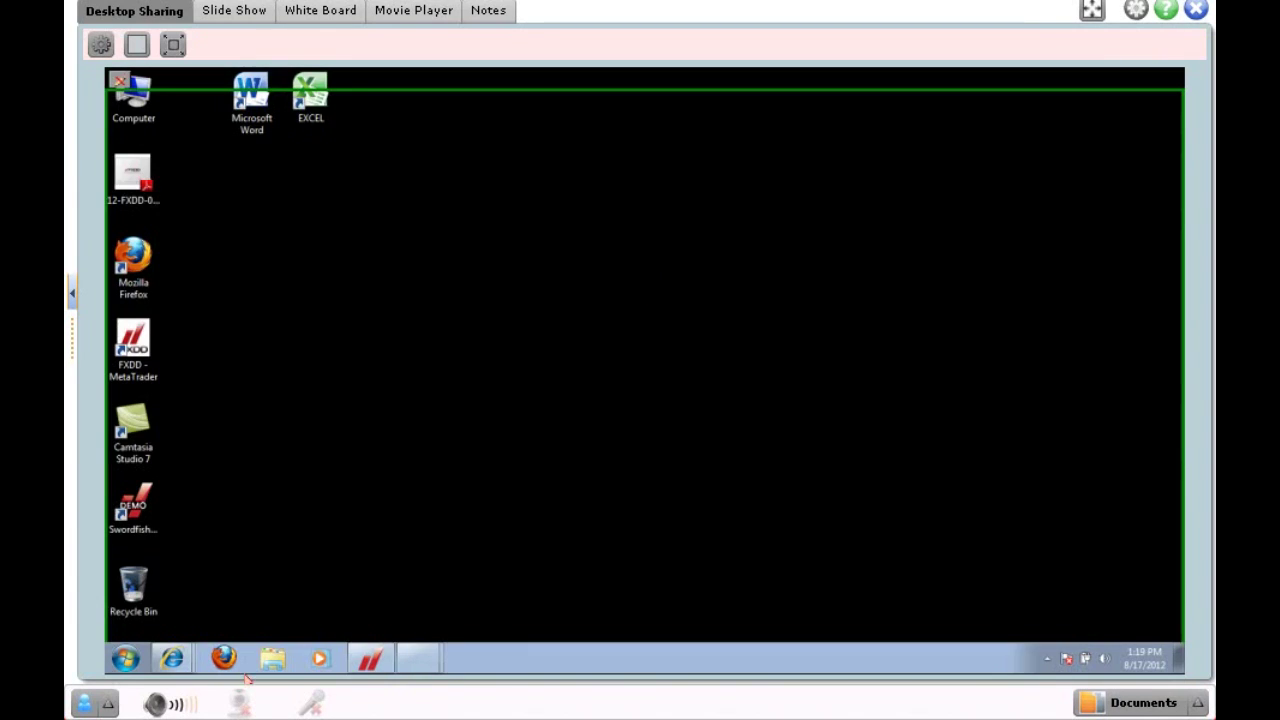
pyautogui.moveTo(200, 670)
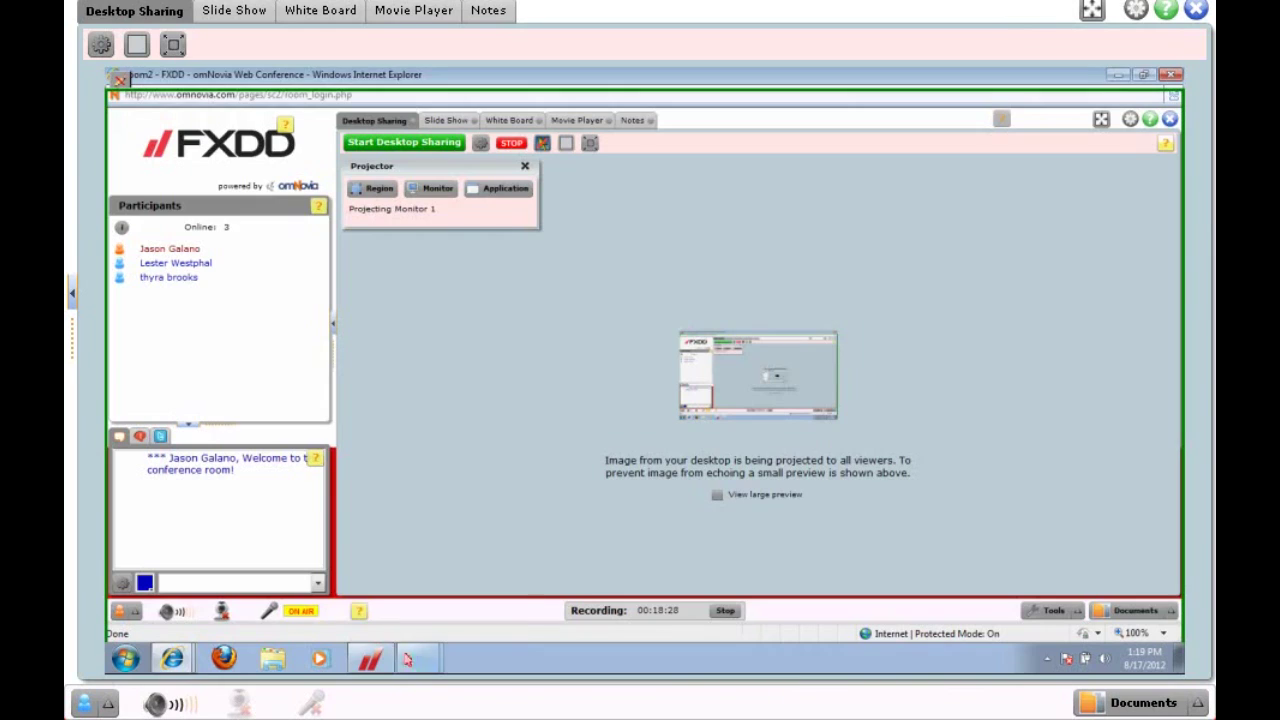
pyautogui.moveTo(417, 660)
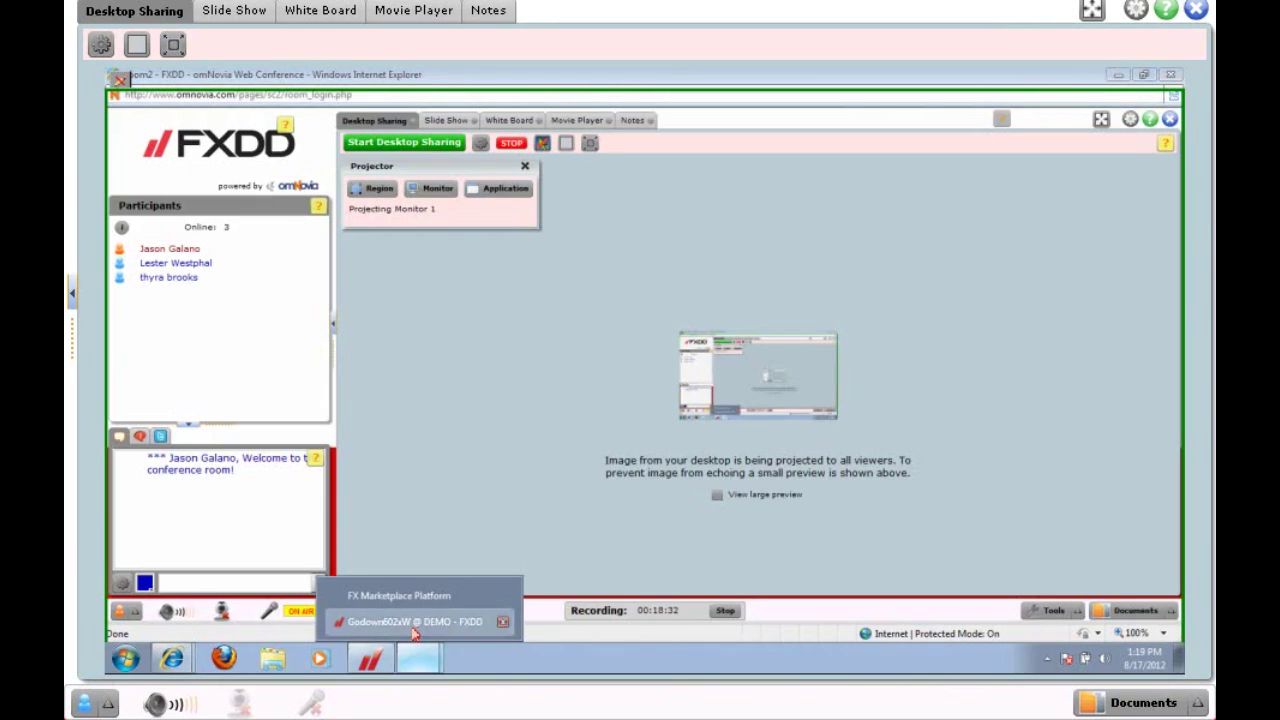
pyautogui.click(415, 628)
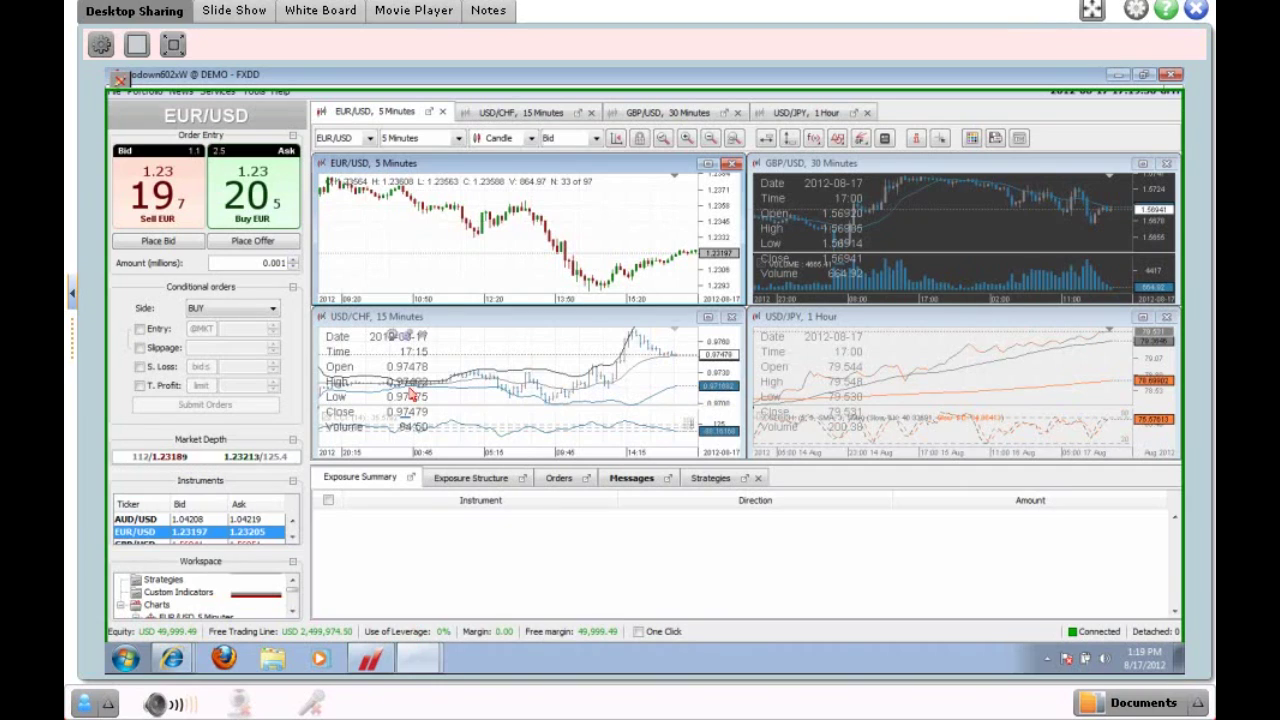
# - Close the USD/JPY, GBP/USD and USD/CHF charts, keeping only the EUR/USD 5-minute chart open
pyautogui.click(1165, 317)
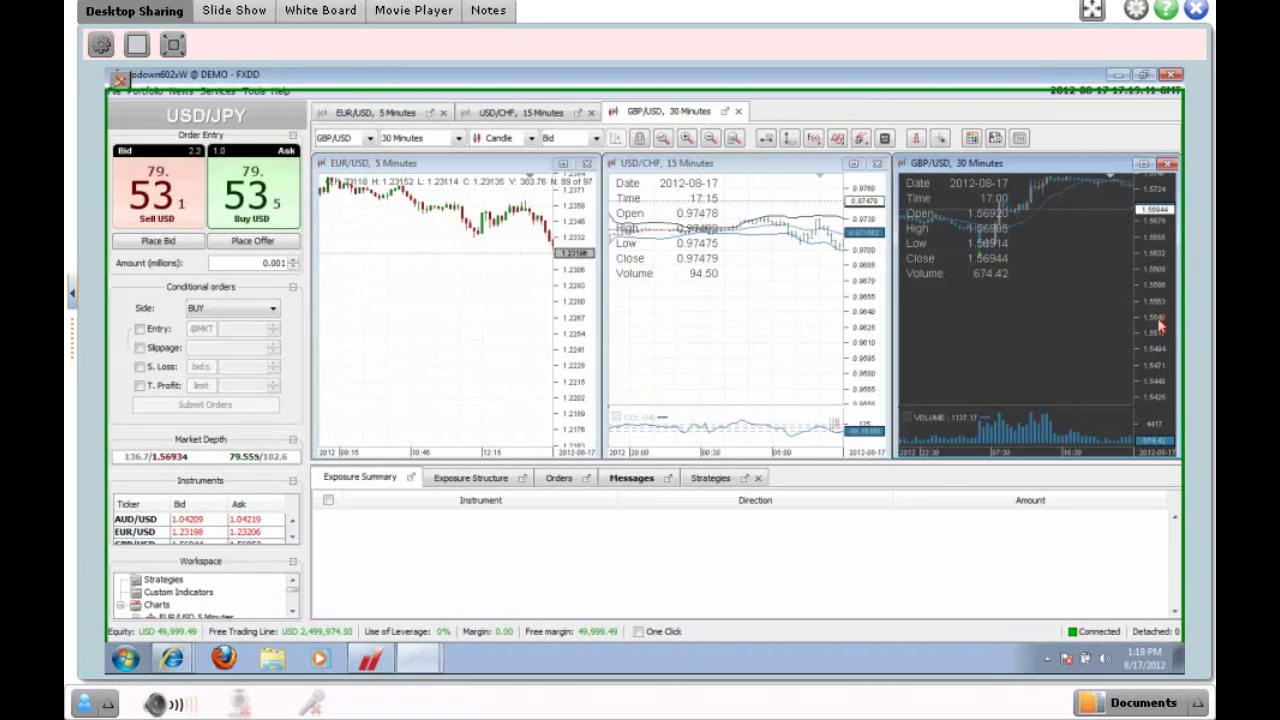
pyautogui.click(1168, 164)
pyautogui.click(1168, 164)
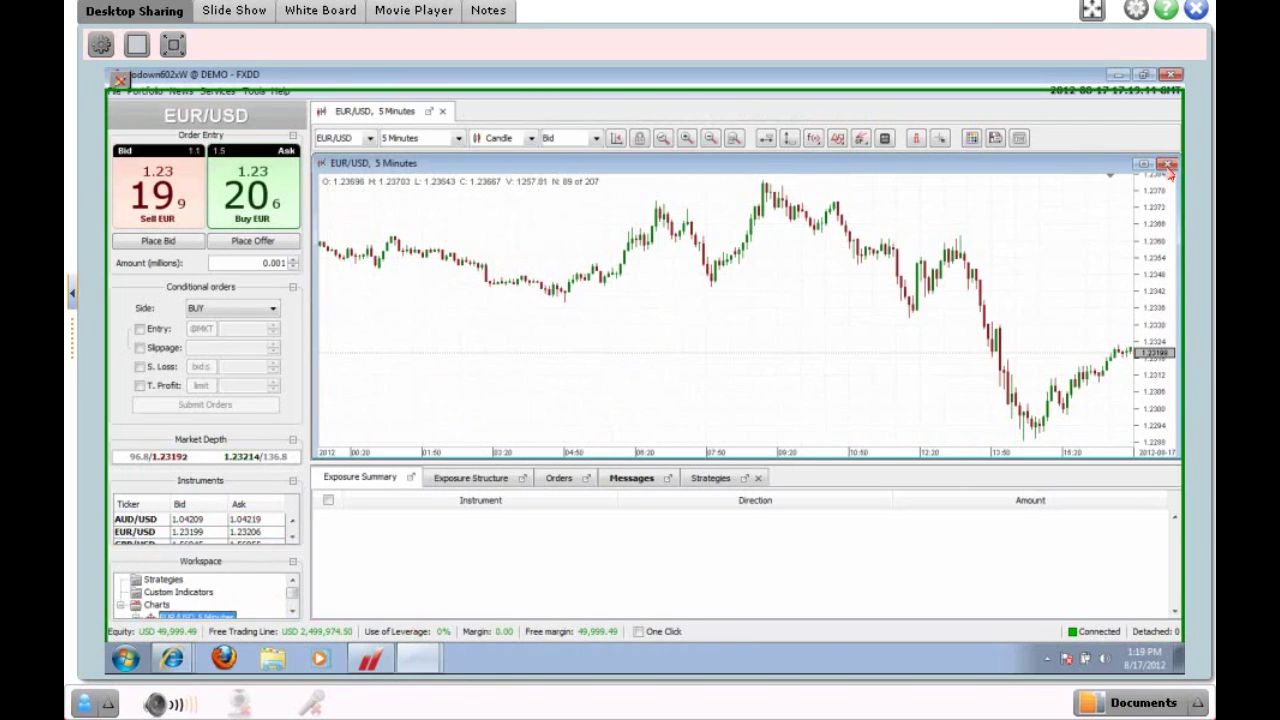
pyautogui.moveTo(754, 280); pyautogui.dragTo(663, 294)
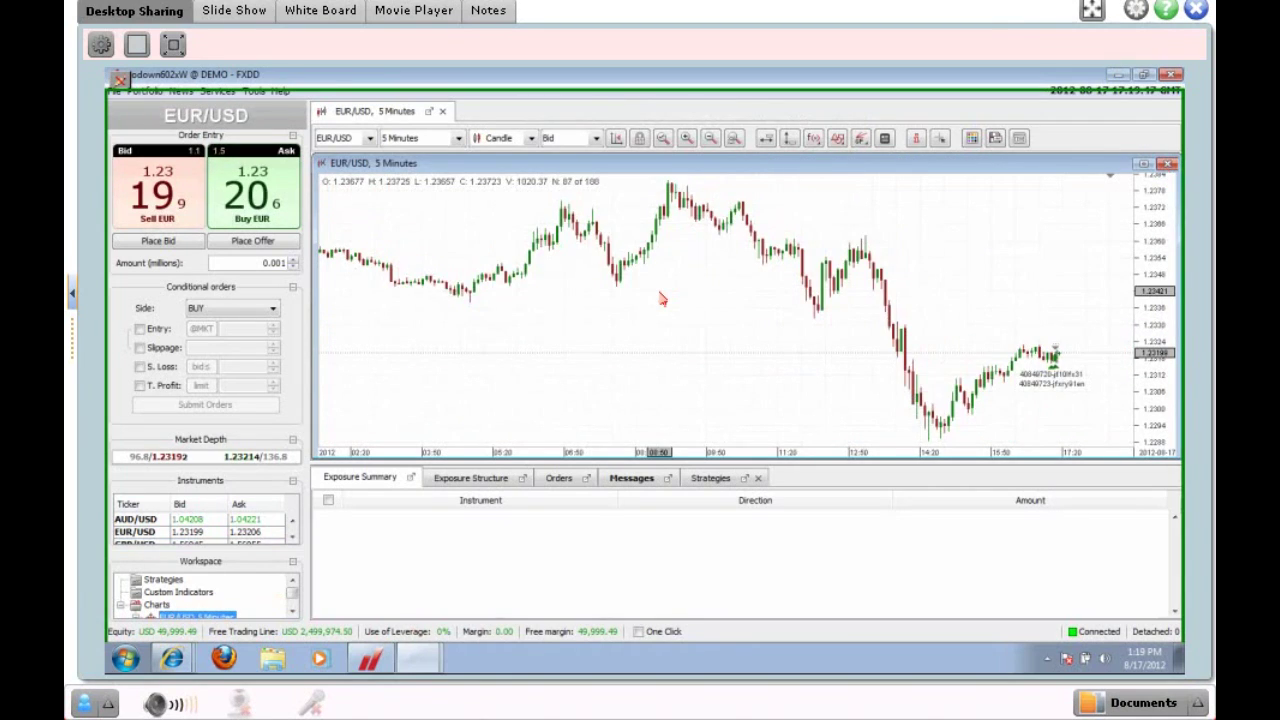
# - Change the remaining chart's instrument to USD/CHF and its period to 1 Hour
pyautogui.click(370, 139)
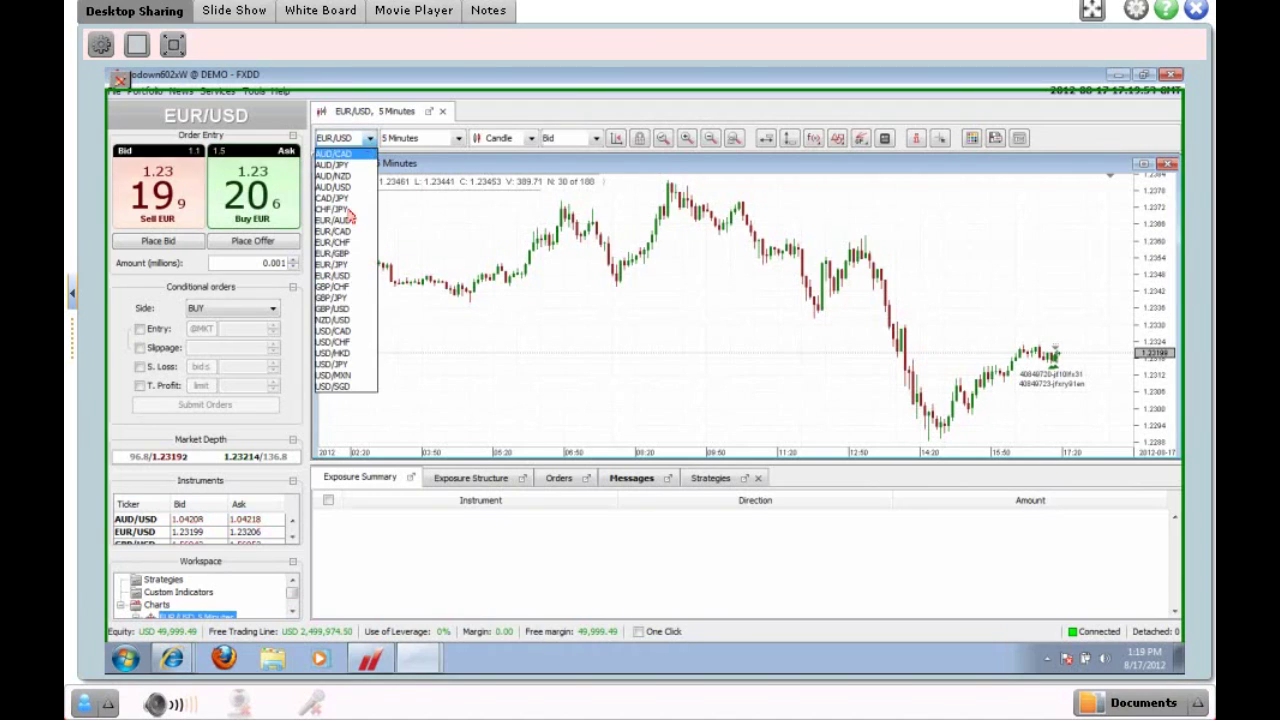
pyautogui.click(338, 343)
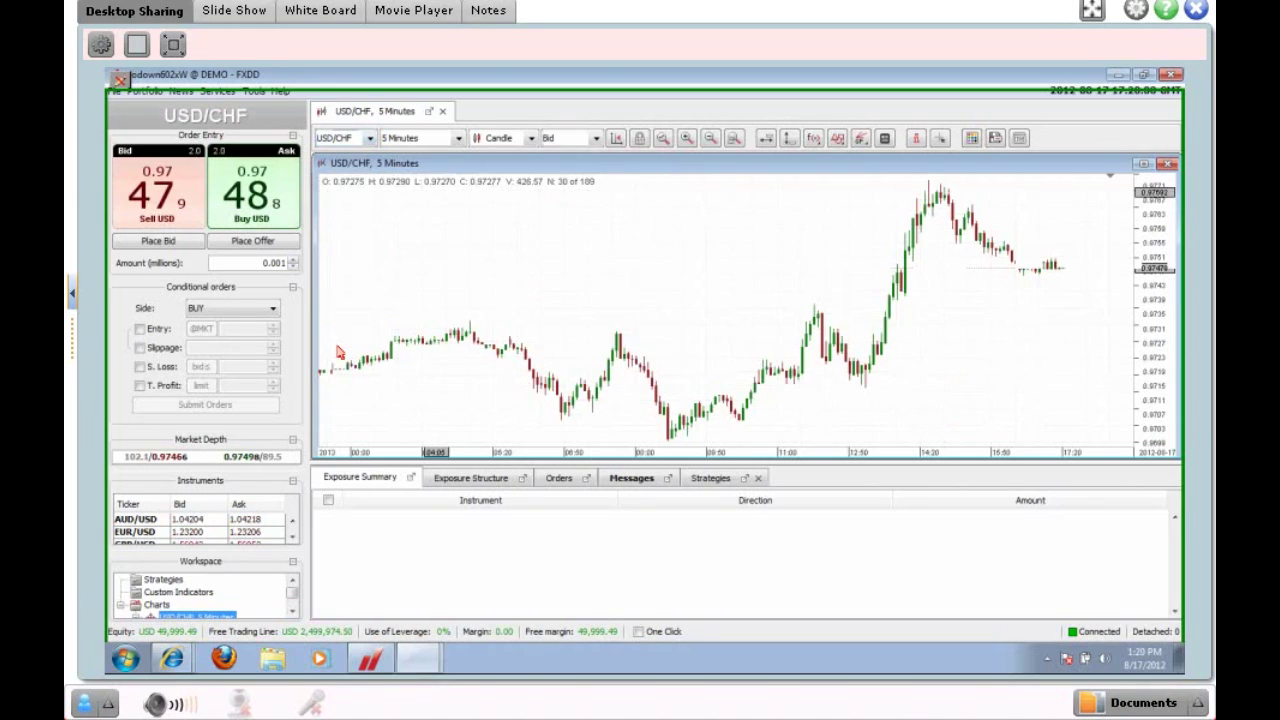
pyautogui.click(458, 139)
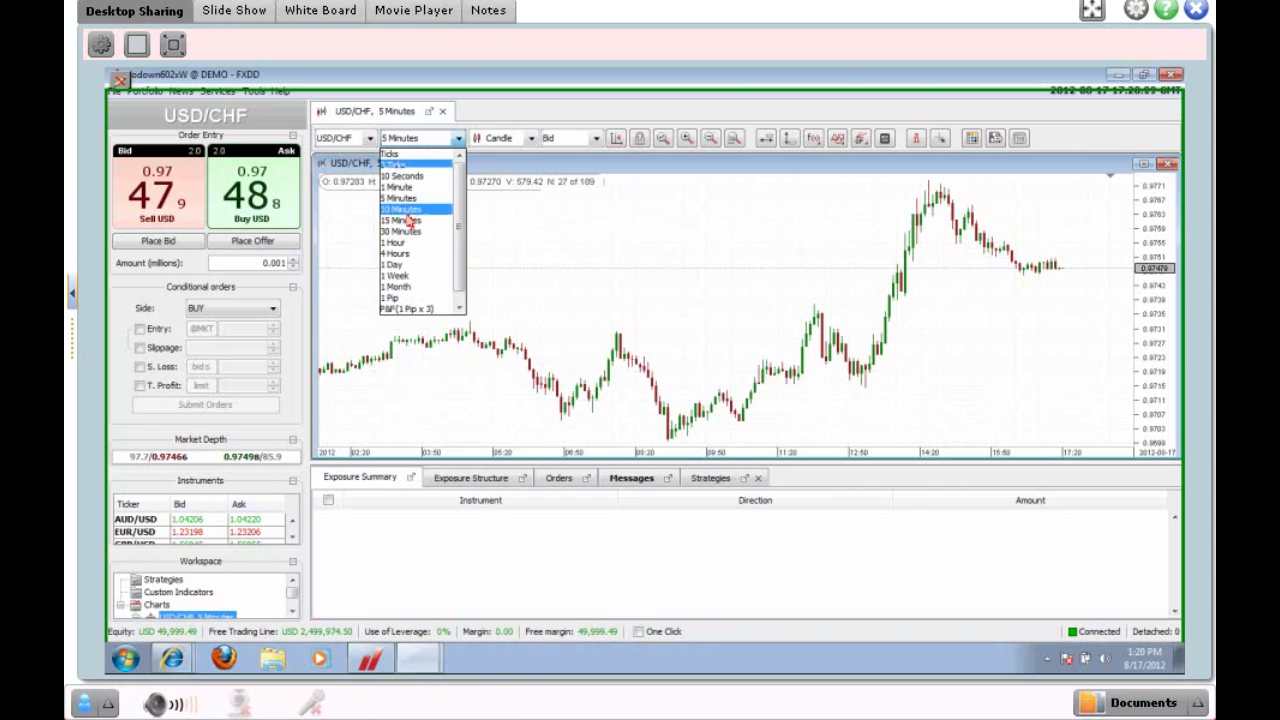
pyautogui.click(479, 104)
pyautogui.click(448, 140)
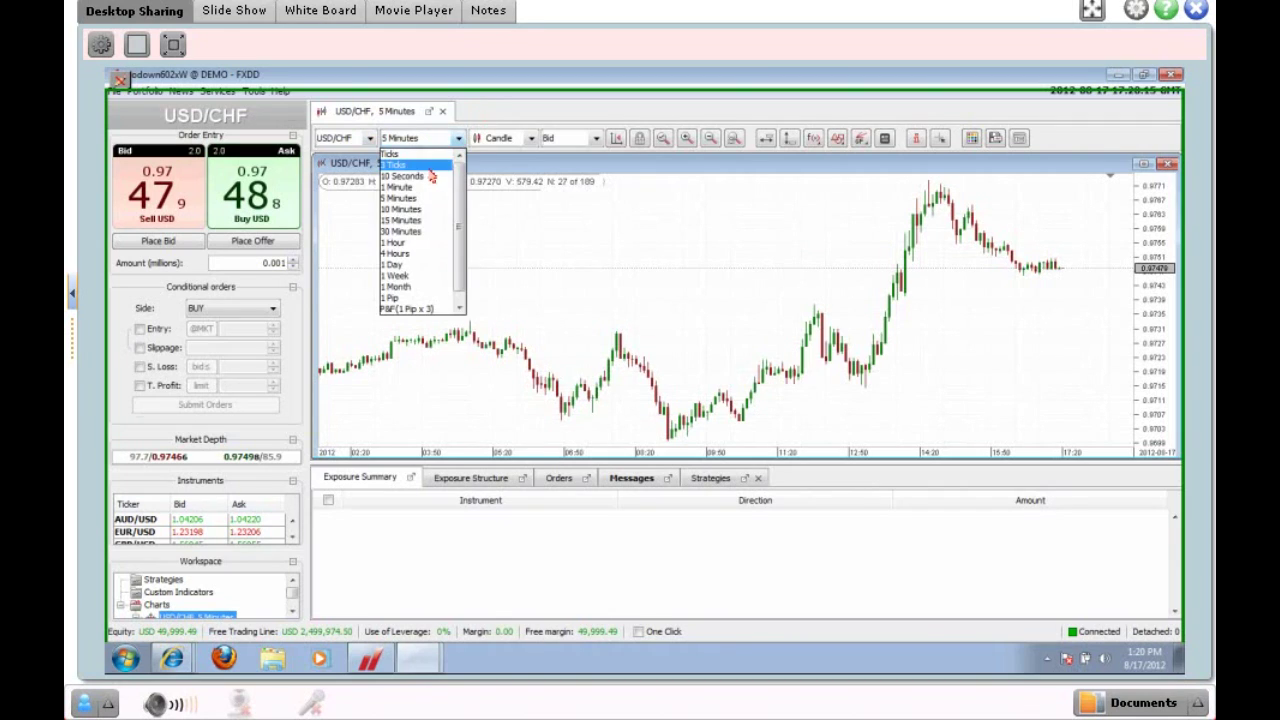
pyautogui.click(405, 244)
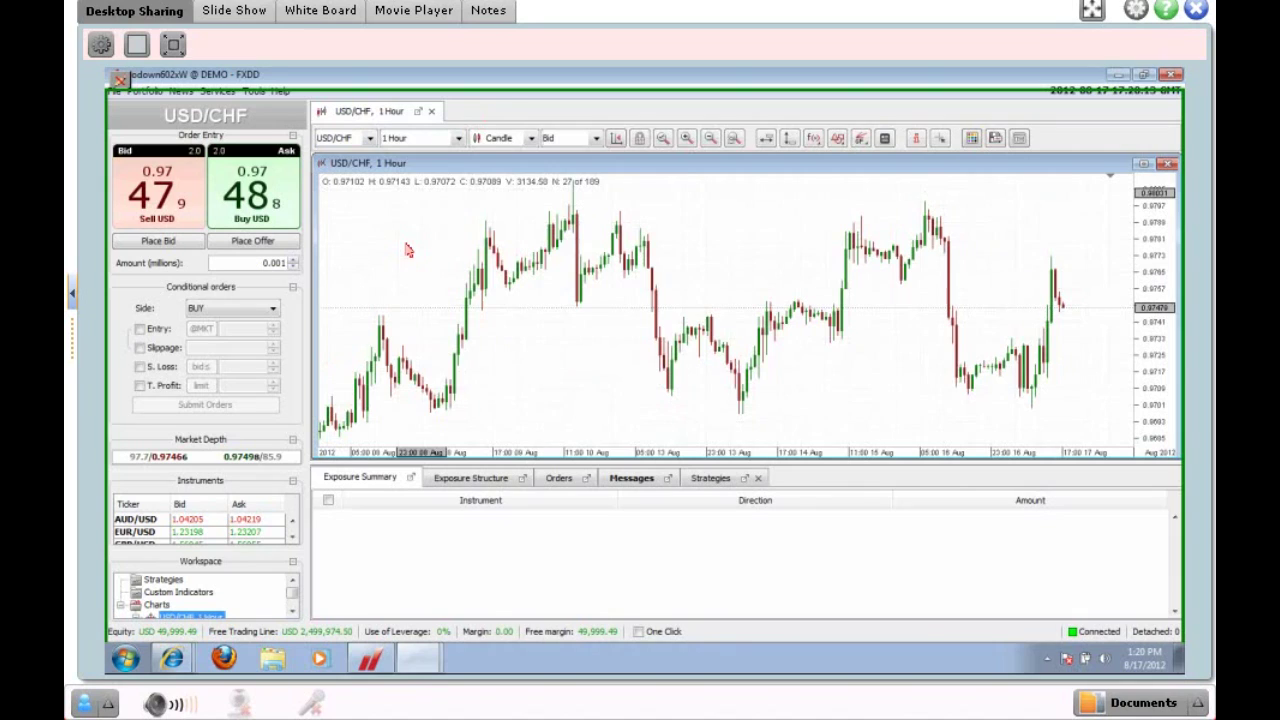
# - Look through the chart type choices and the Ask/Bid price choices available for the USD/CHF chart
pyautogui.click(520, 142)
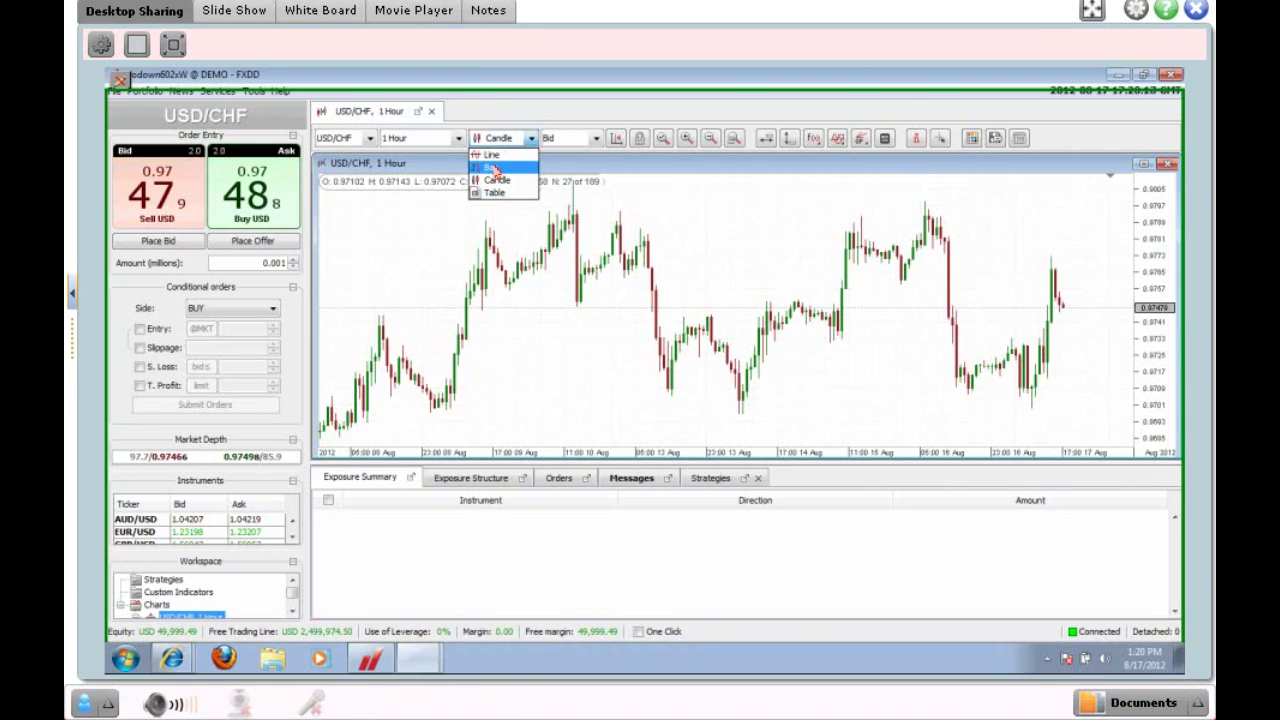
pyautogui.click(557, 126)
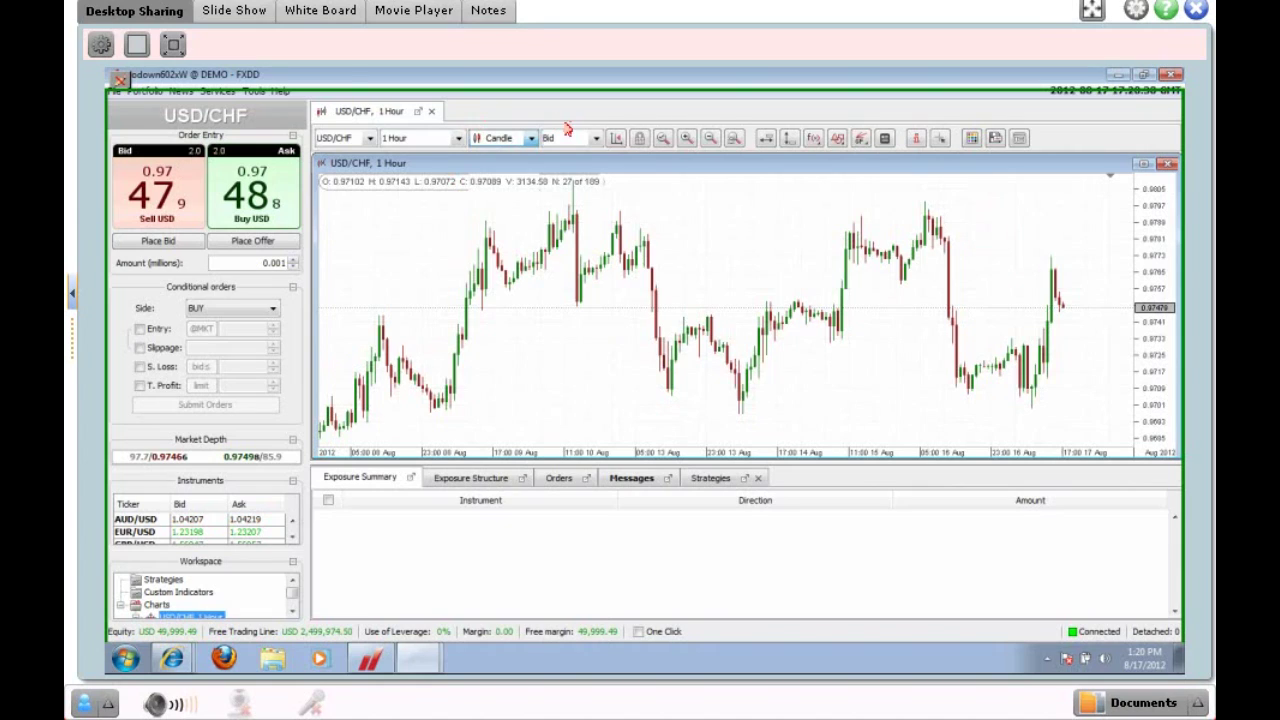
pyautogui.click(579, 144)
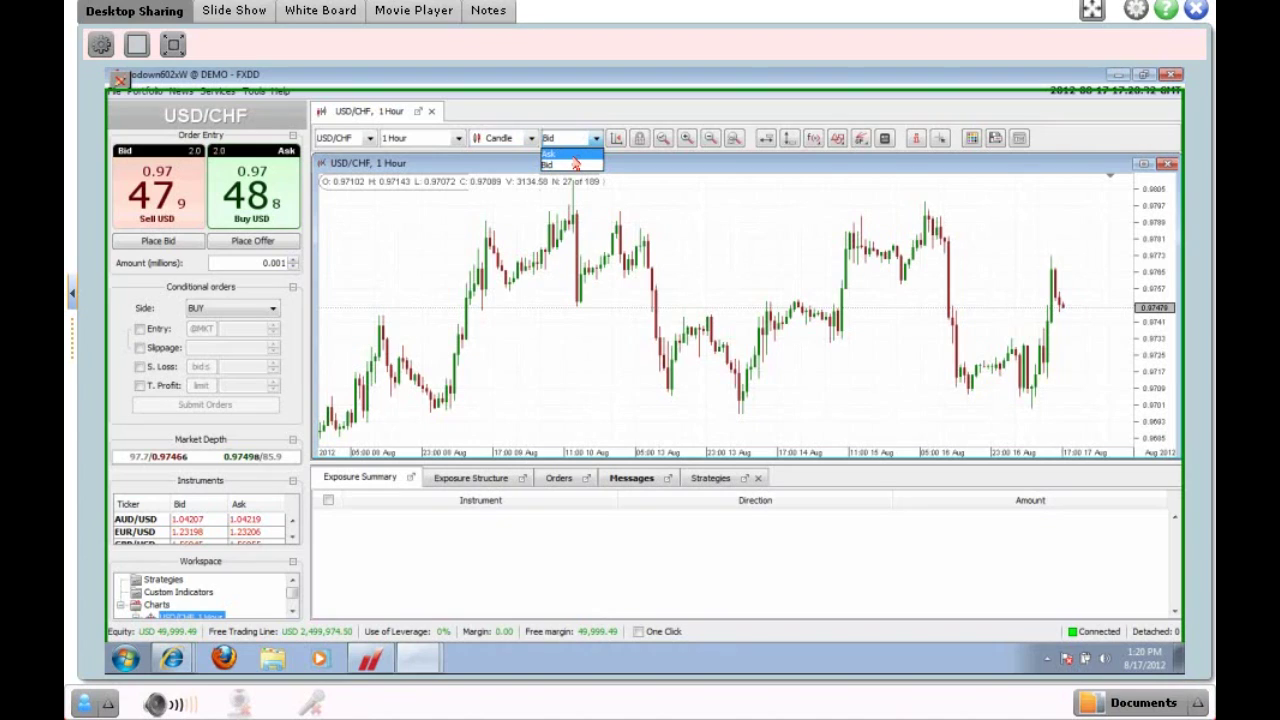
pyautogui.click(569, 133)
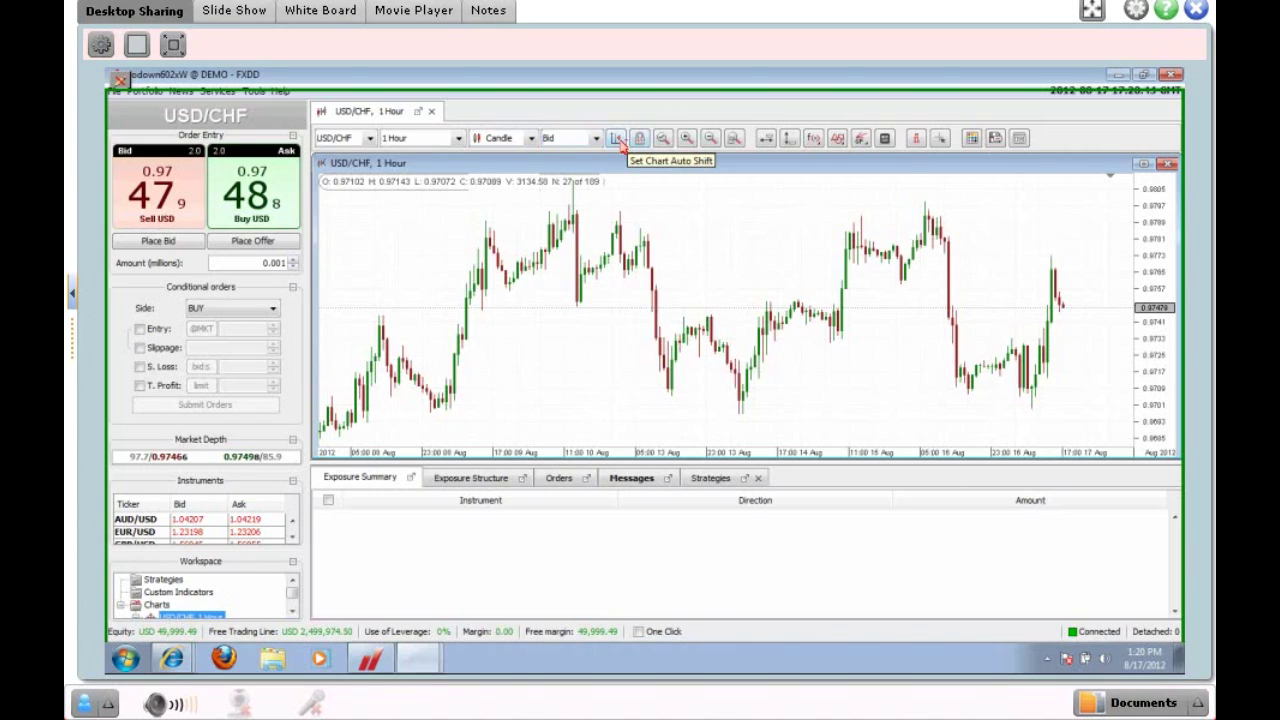
# - Turn on auto shift for the USD/CHF chart, move it through its history, and restore auto shift to the latest candles
pyautogui.click(618, 140)
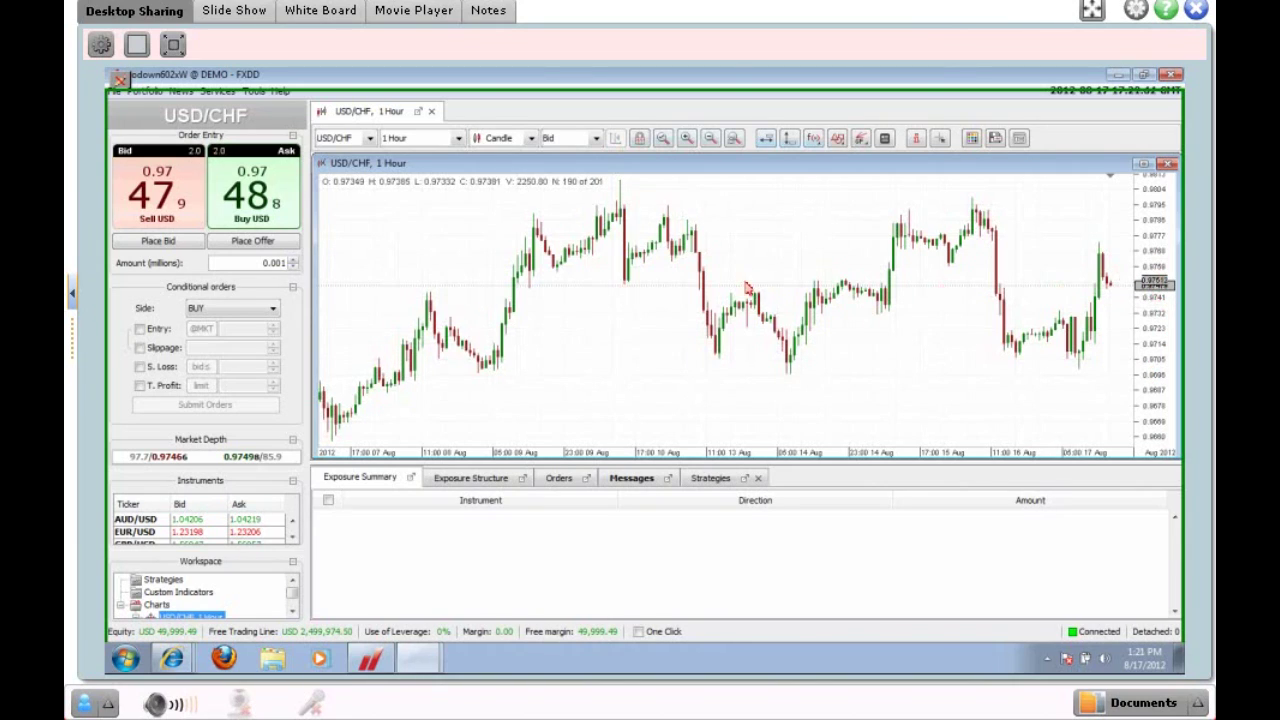
pyautogui.scroll(1, 695, 282)
pyautogui.scroll(1, 690, 280)
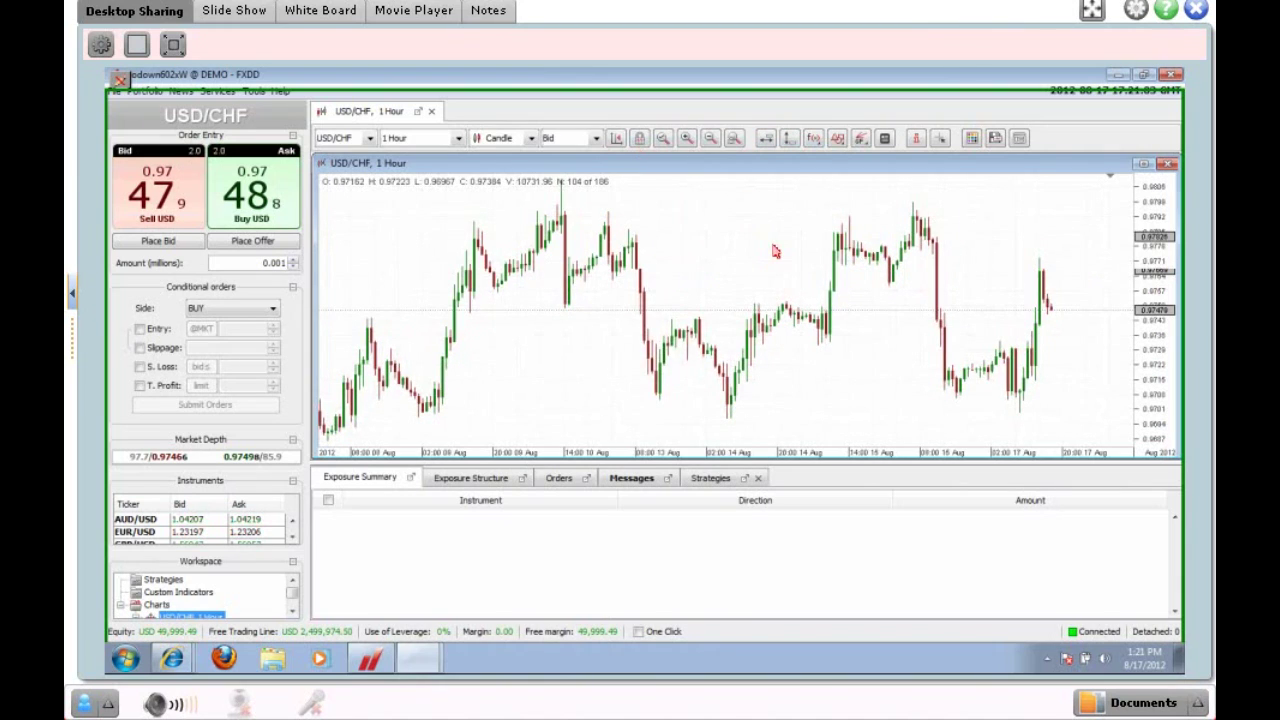
pyautogui.scroll(-2, 760, 251)
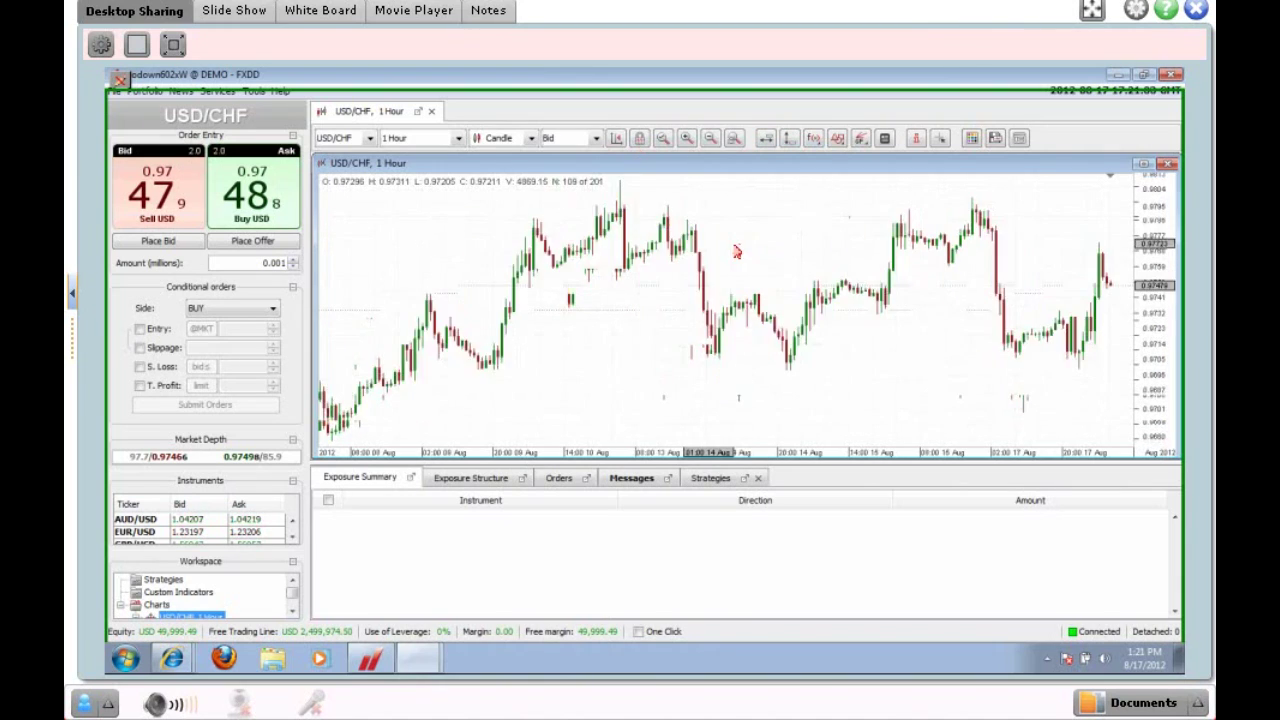
pyautogui.scroll(2, 711, 249)
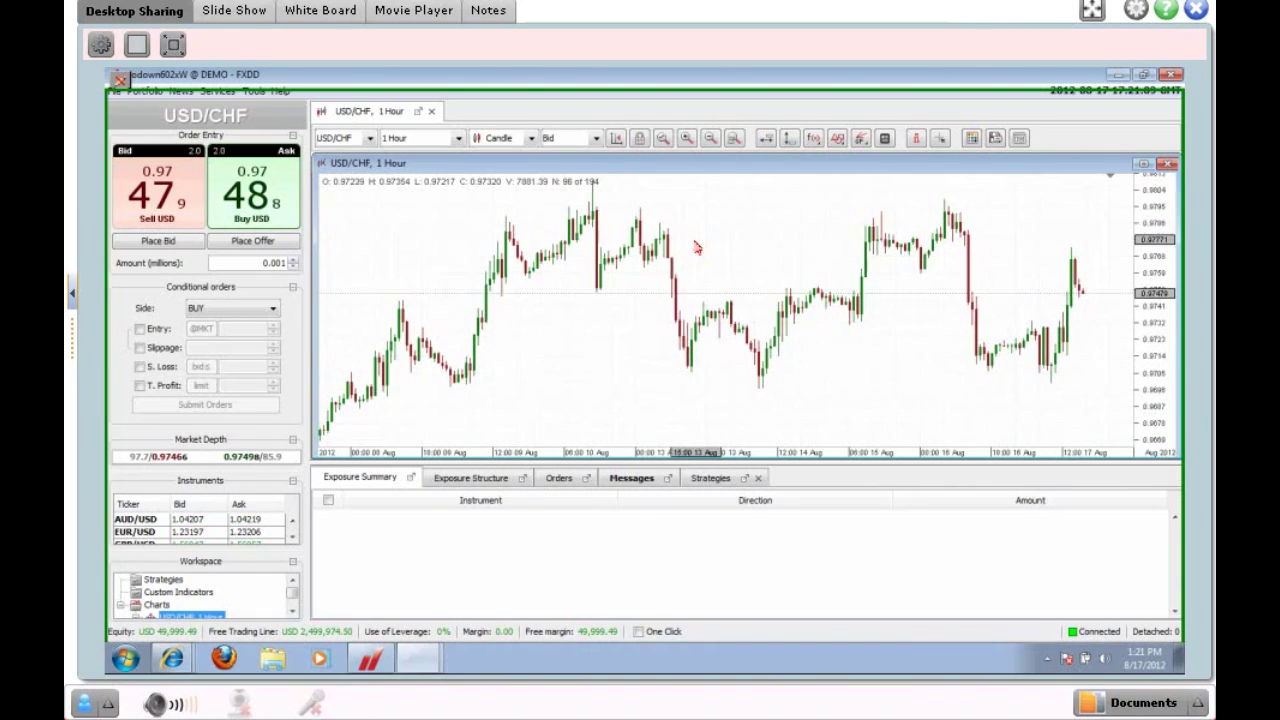
pyautogui.click(617, 142)
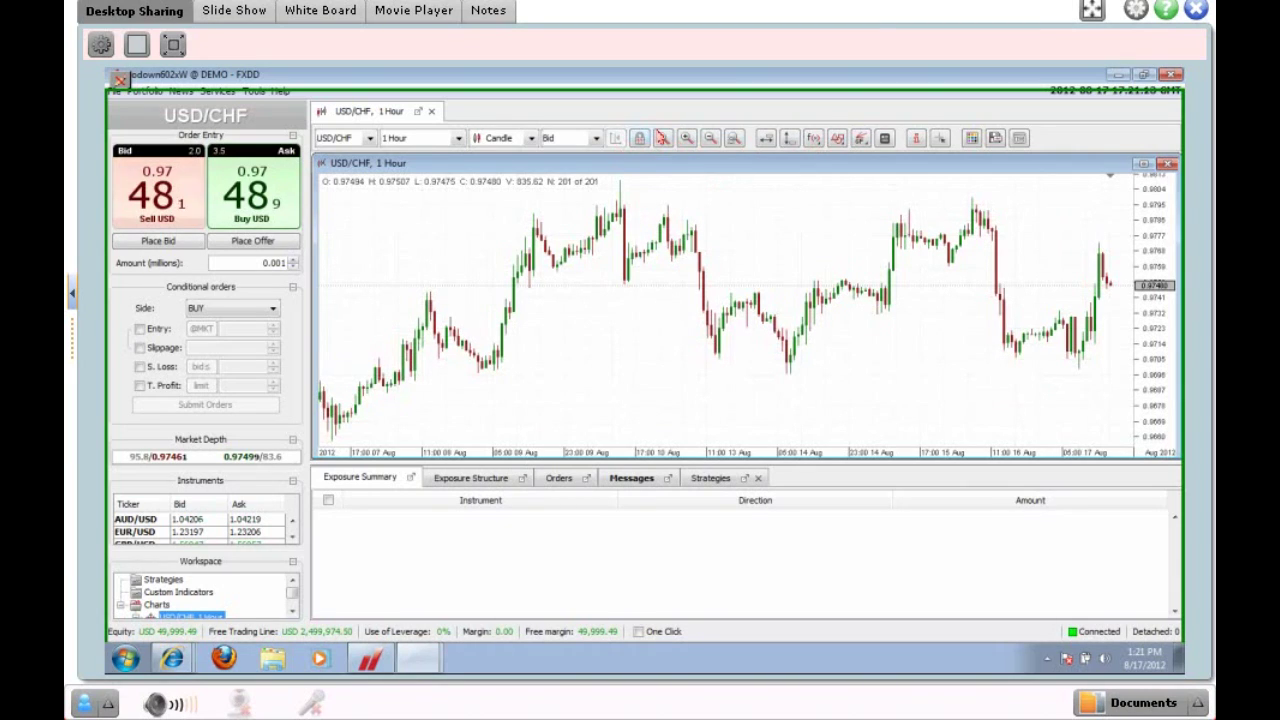
# - Try zooming the USD/CHF chart, enlarge a selected area covering about 12 to 14 August, and zoom out two levels
pyautogui.click(710, 141)
pyautogui.click(692, 144)
pyautogui.click(736, 140)
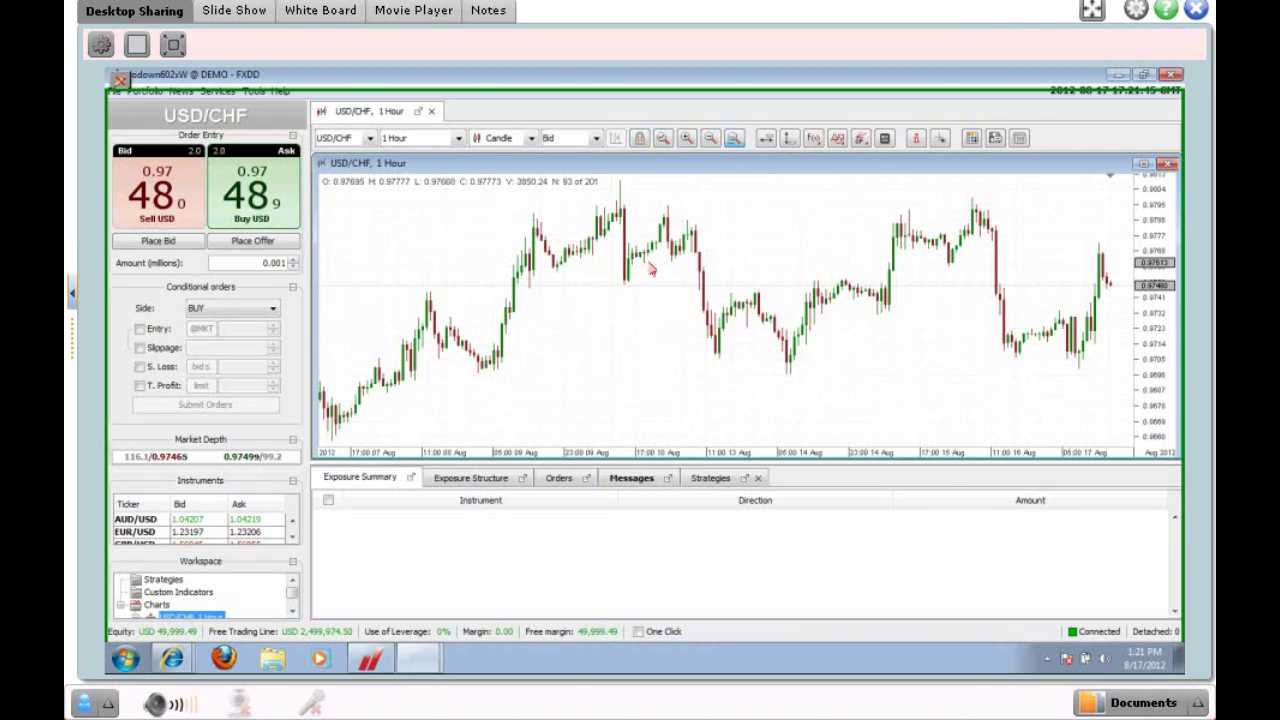
pyautogui.moveTo(650, 240); pyautogui.dragTo(859, 401)
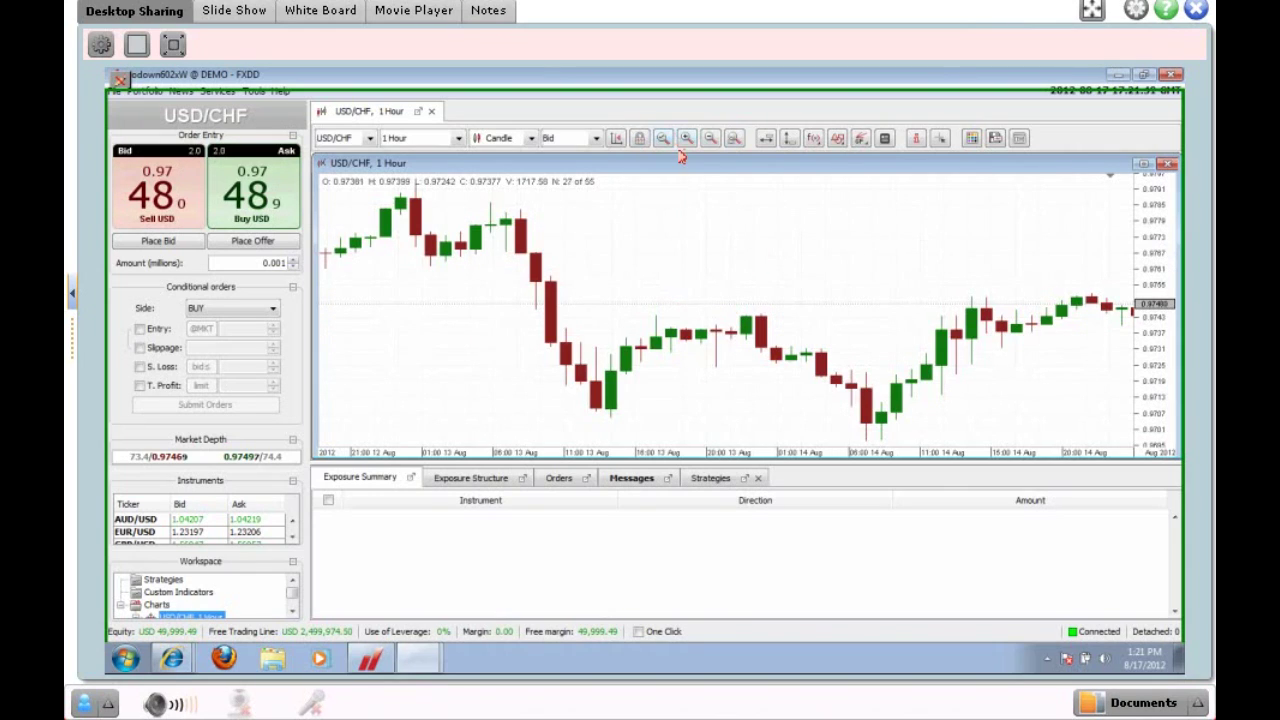
pyautogui.click(710, 142)
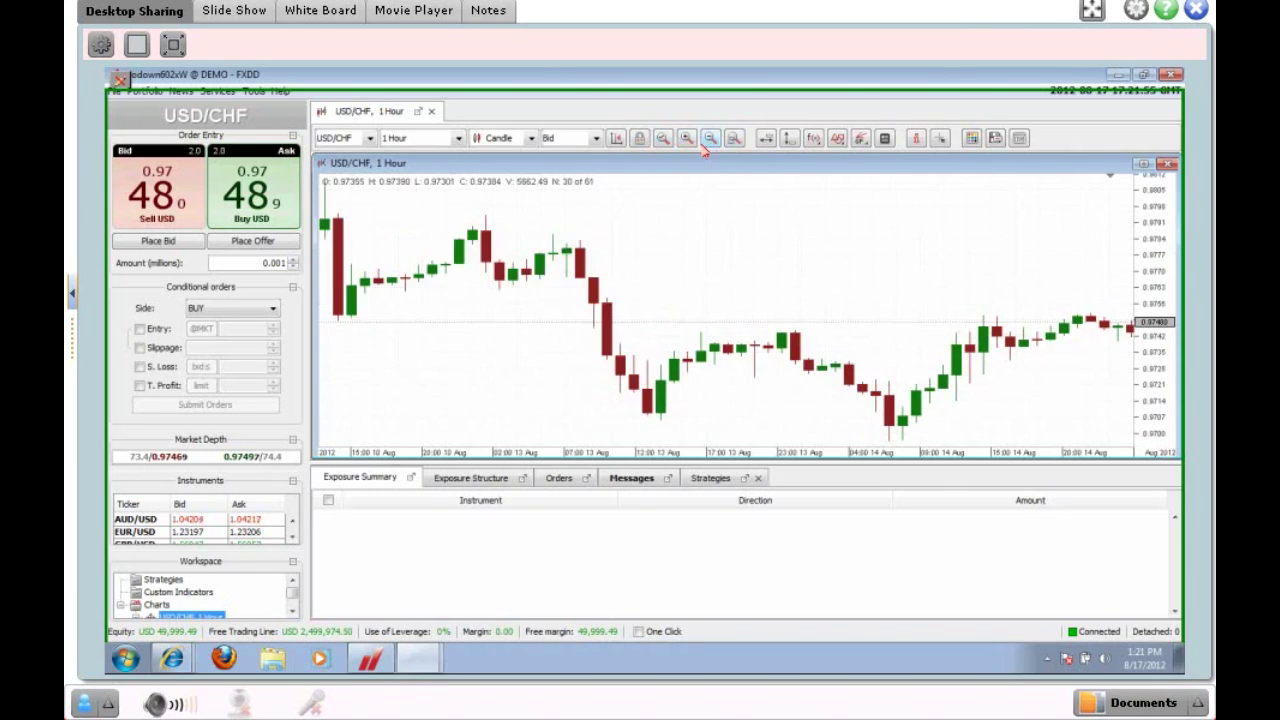
pyautogui.click(709, 142)
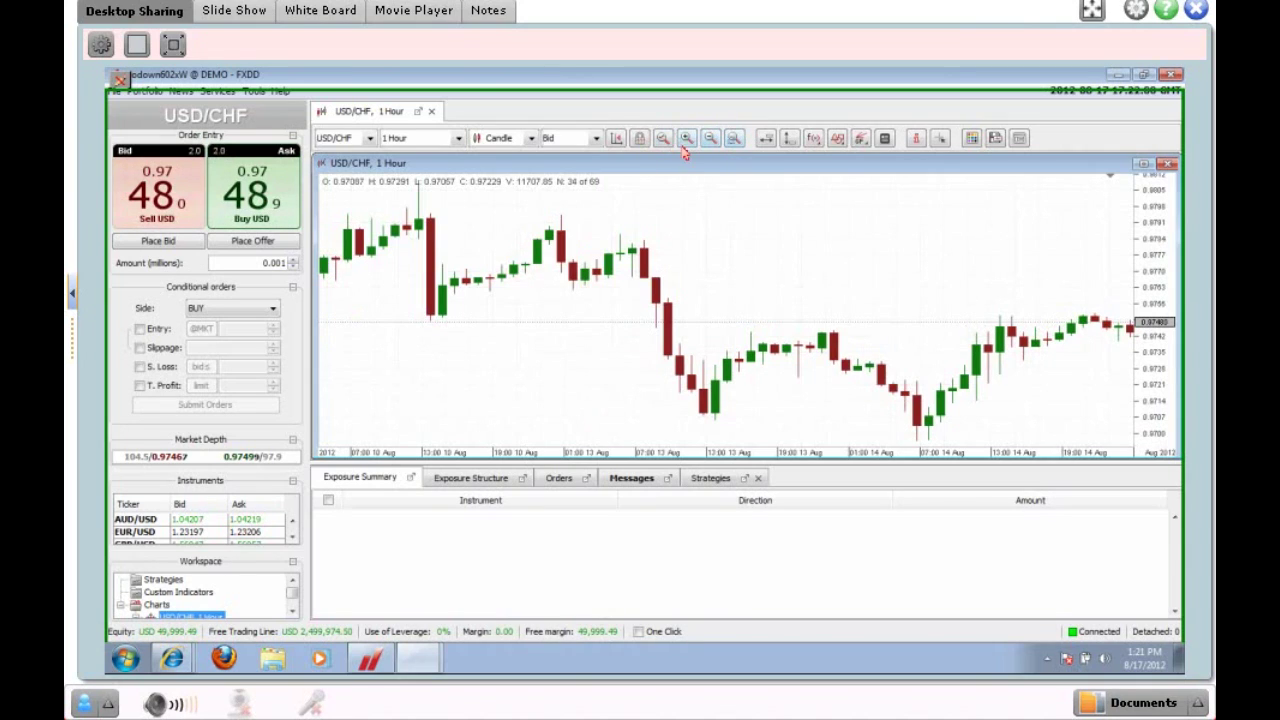
# - Zoom out the USD/CHF chart one level and bring it back to the latest candles with auto shift
pyautogui.click(617, 140)
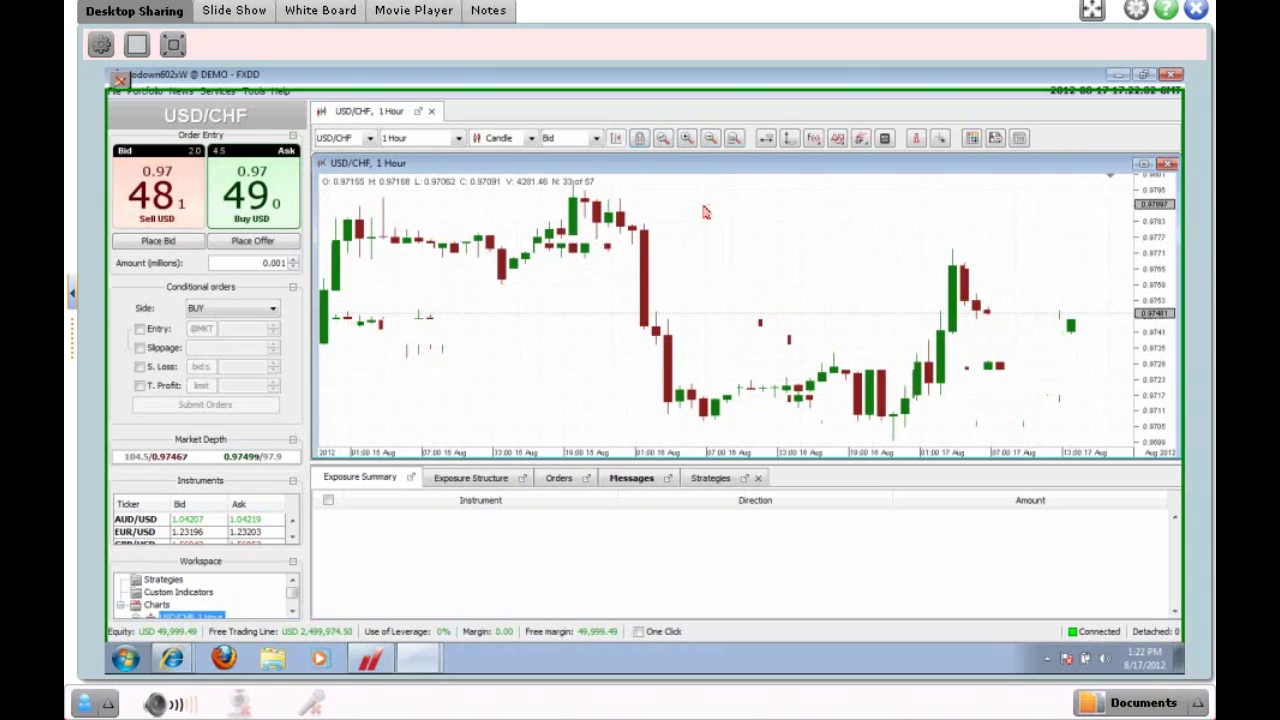
pyautogui.click(710, 138)
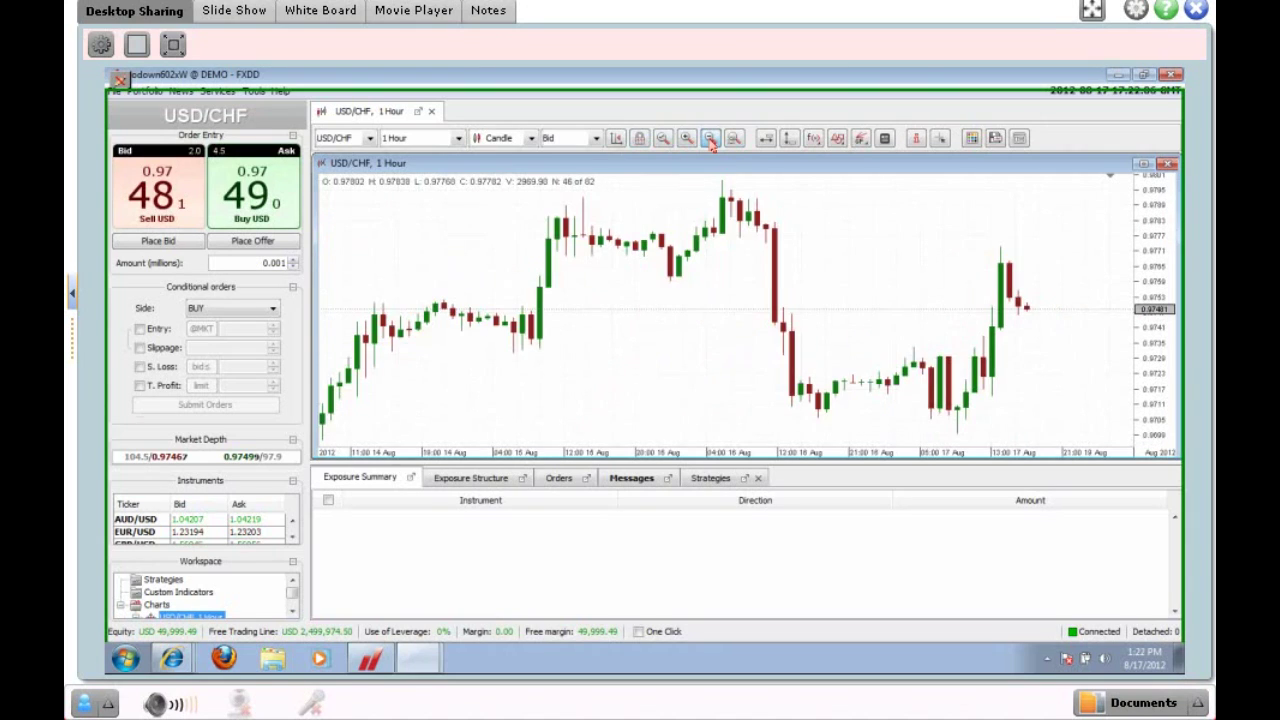
pyautogui.scroll(-1, 820, 272)
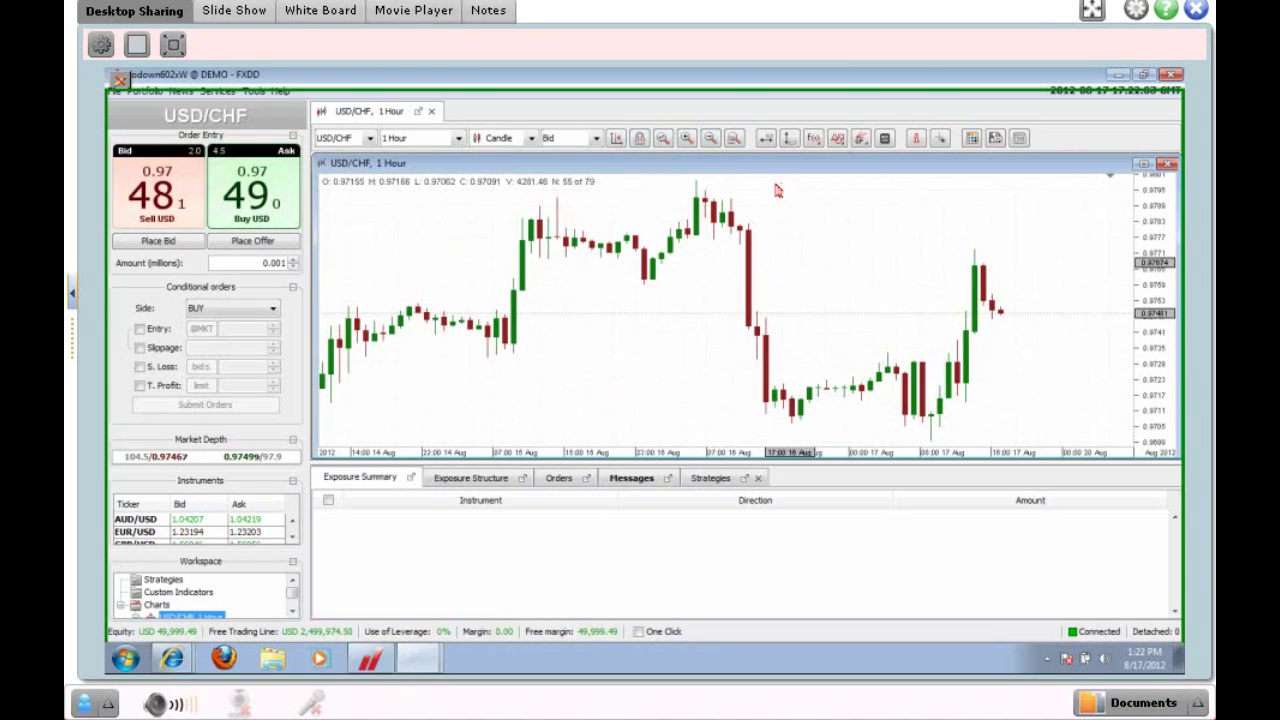
pyautogui.click(616, 141)
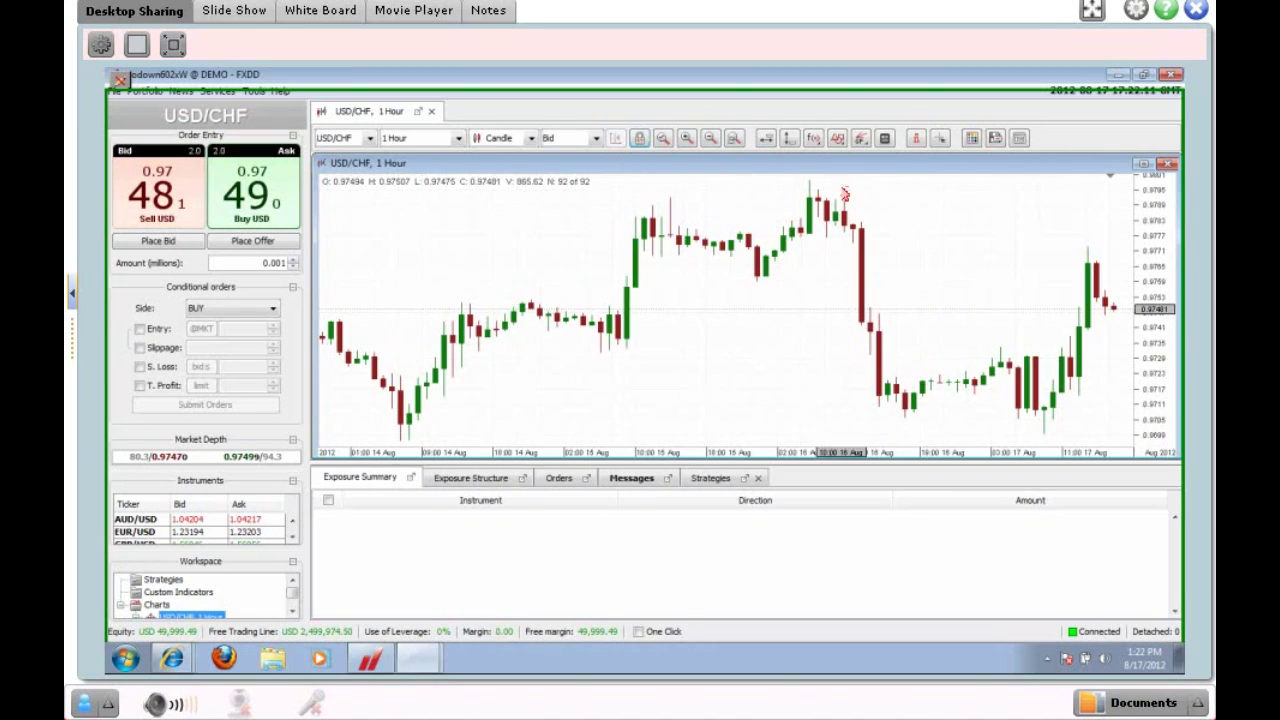
# - Mark the USD/CHF chart with a horizontal line at about 0.9793 and a vertical line at 02:00 on 15 August 2012
pyautogui.click(768, 140)
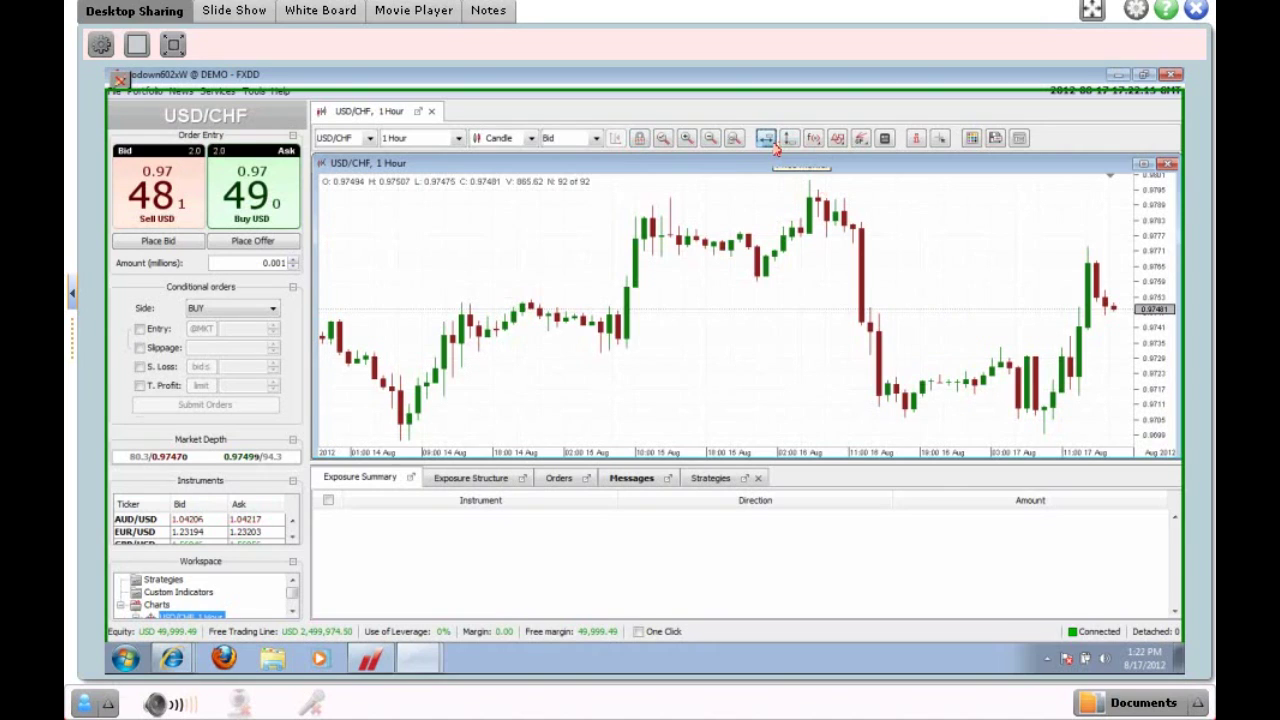
pyautogui.click(831, 246)
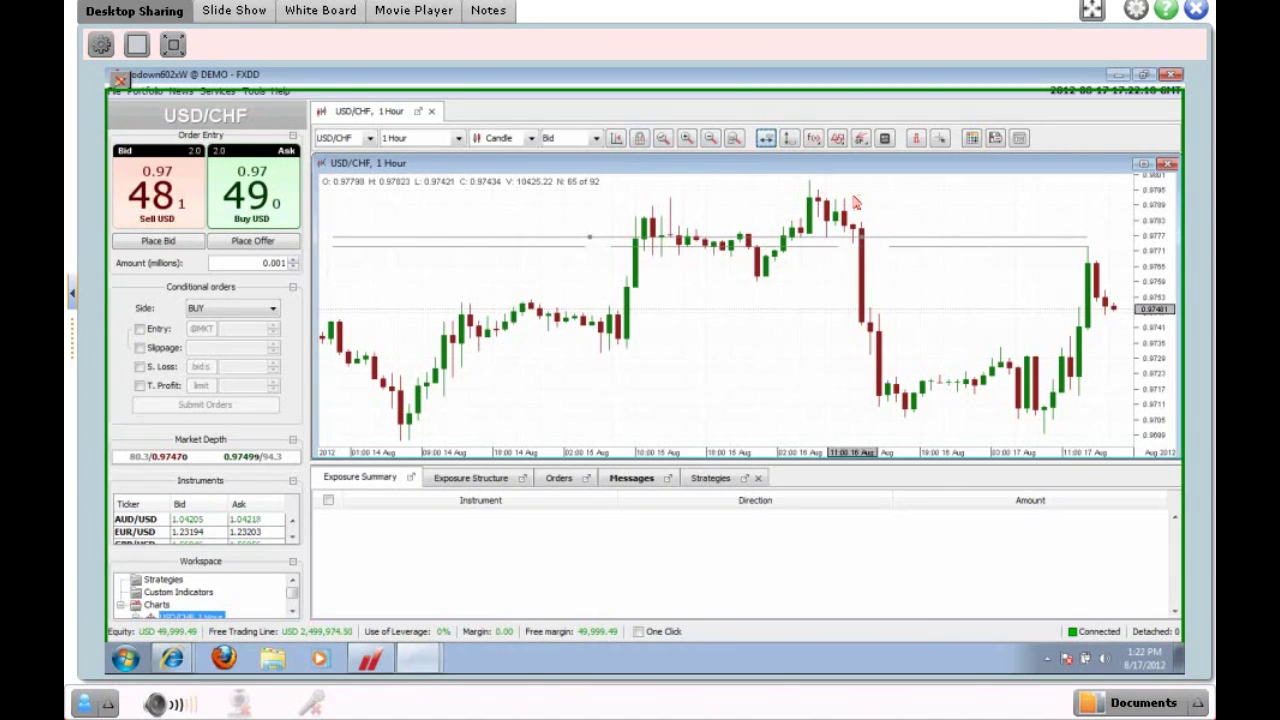
pyautogui.click(857, 205)
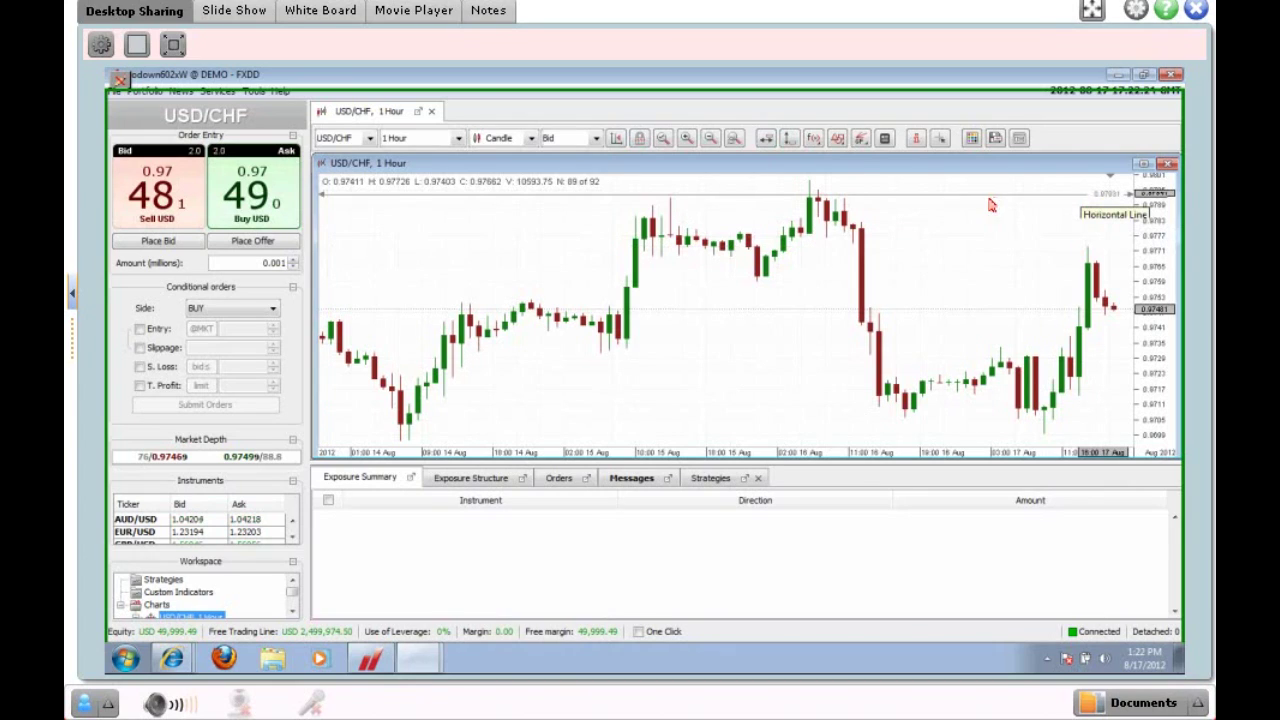
pyautogui.click(790, 139)
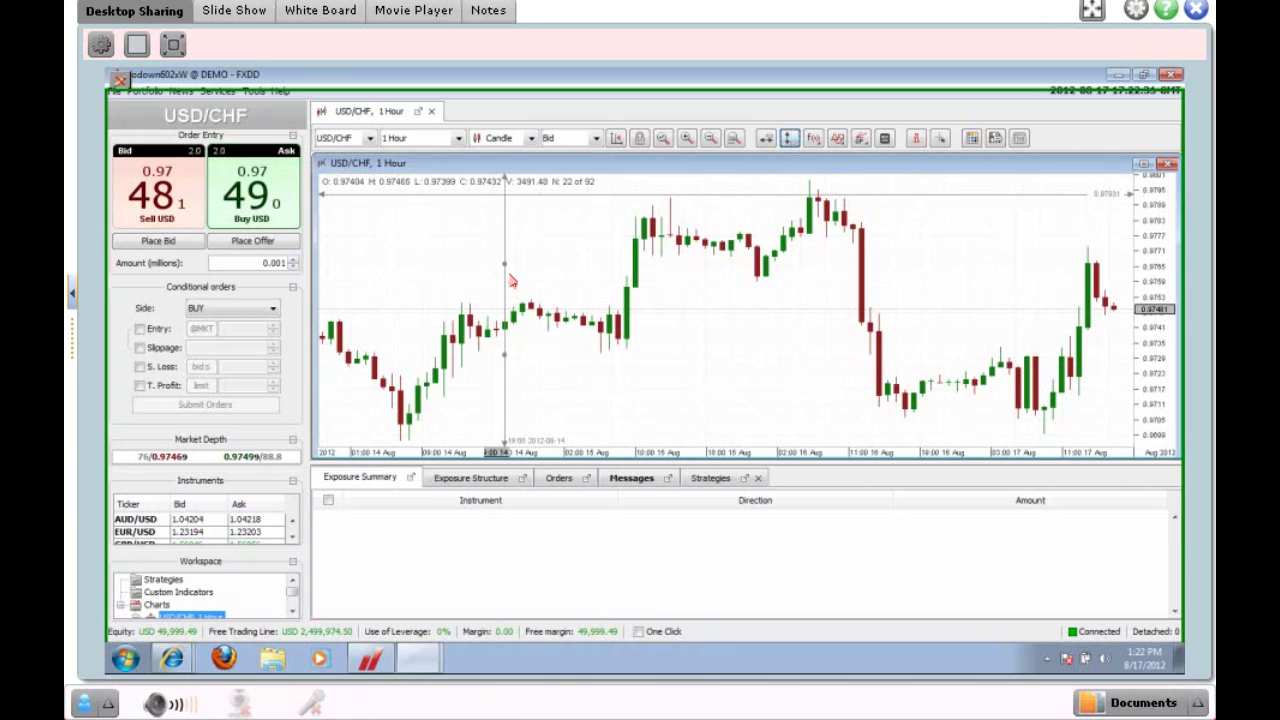
pyautogui.click(566, 298)
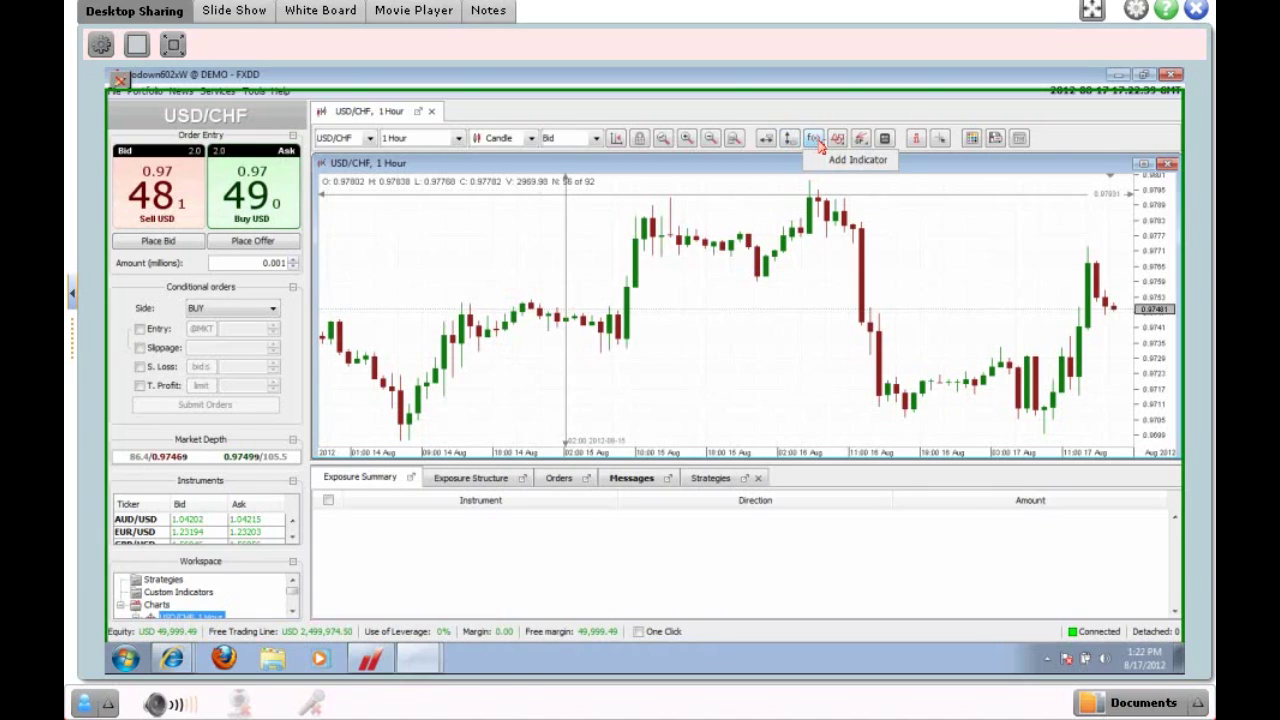
# - Add the MA - Moving average indicator from the Overlap Studies group with close price, time period 30 and MA type SMA
pyautogui.click(829, 162)
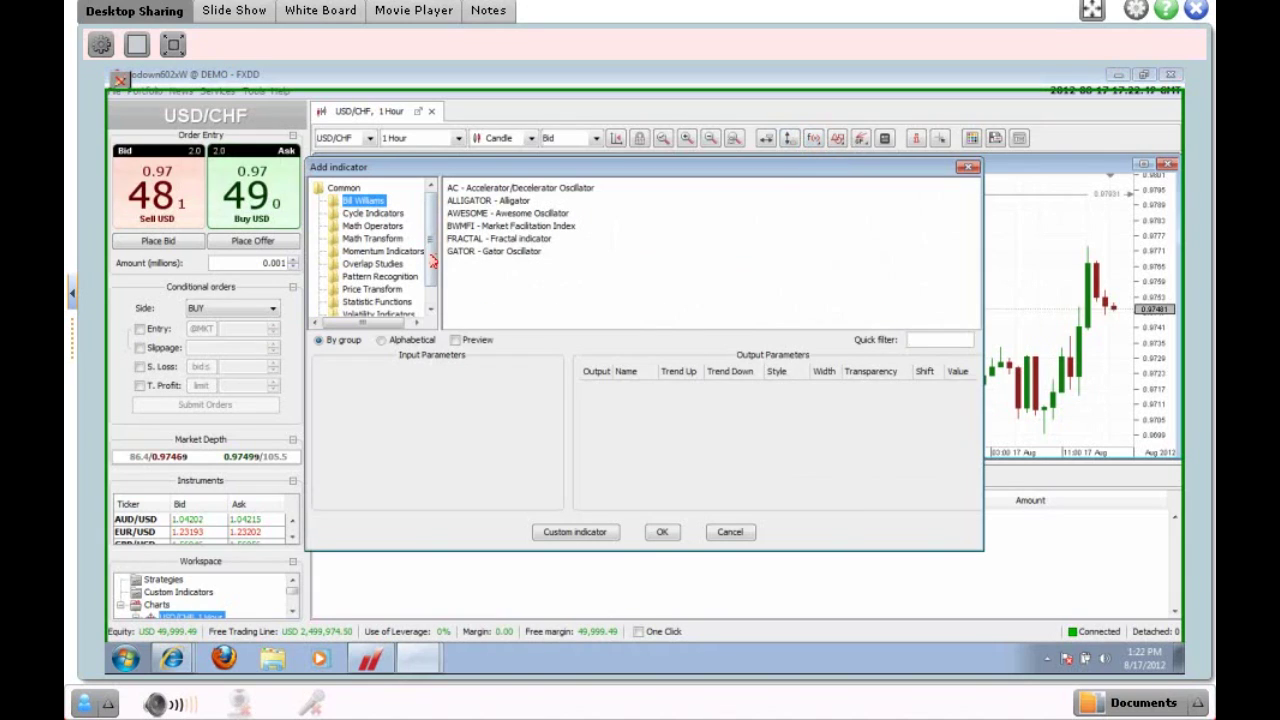
pyautogui.scroll(-2, 422, 290)
pyautogui.click(380, 305)
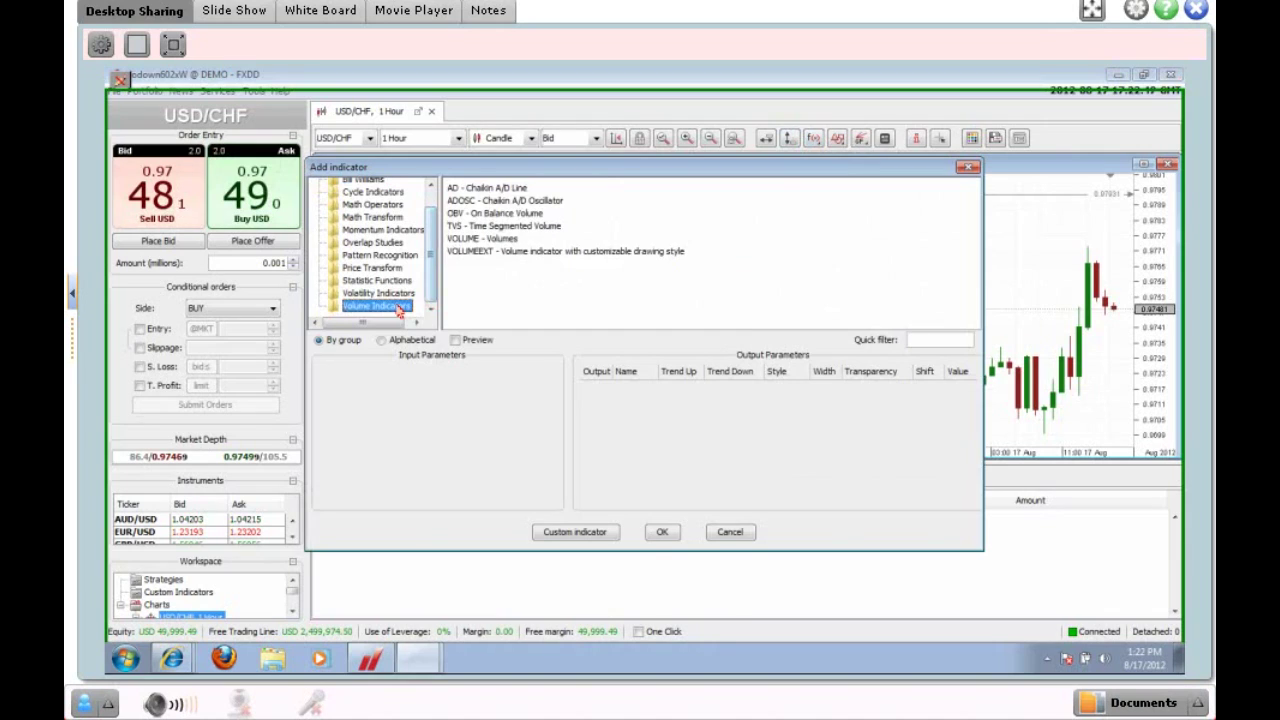
pyautogui.click(390, 294)
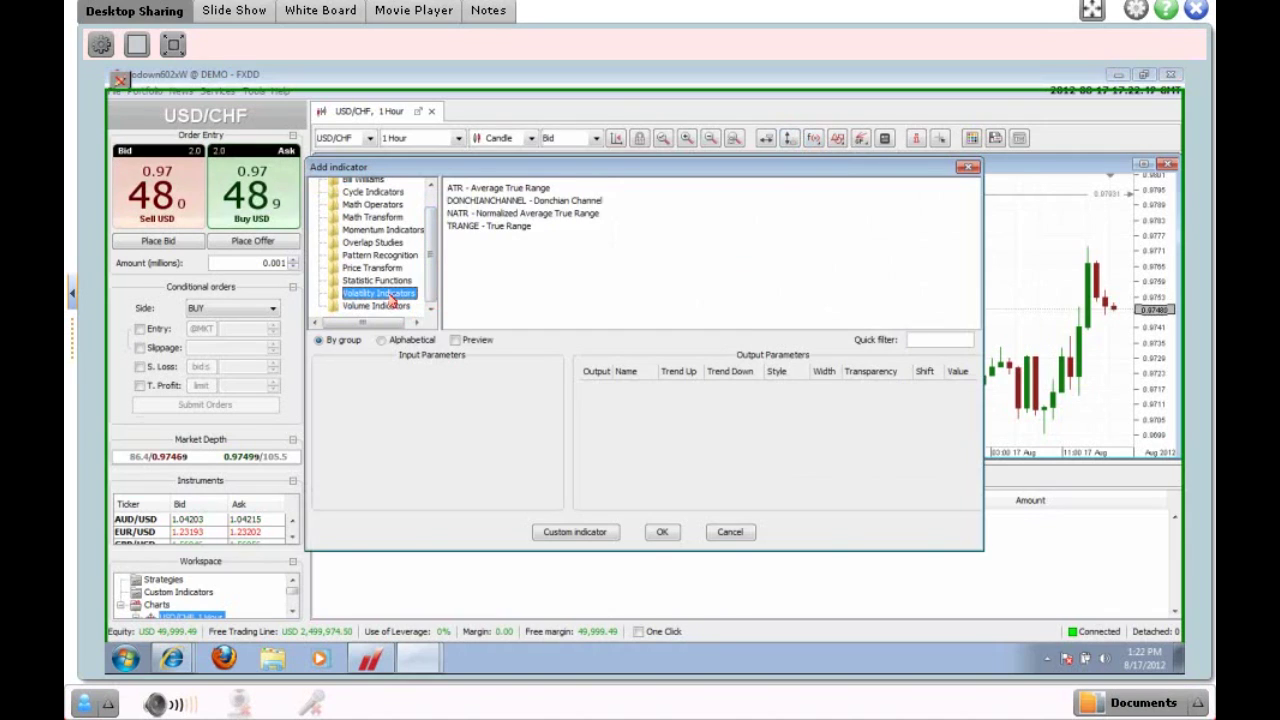
pyautogui.click(378, 244)
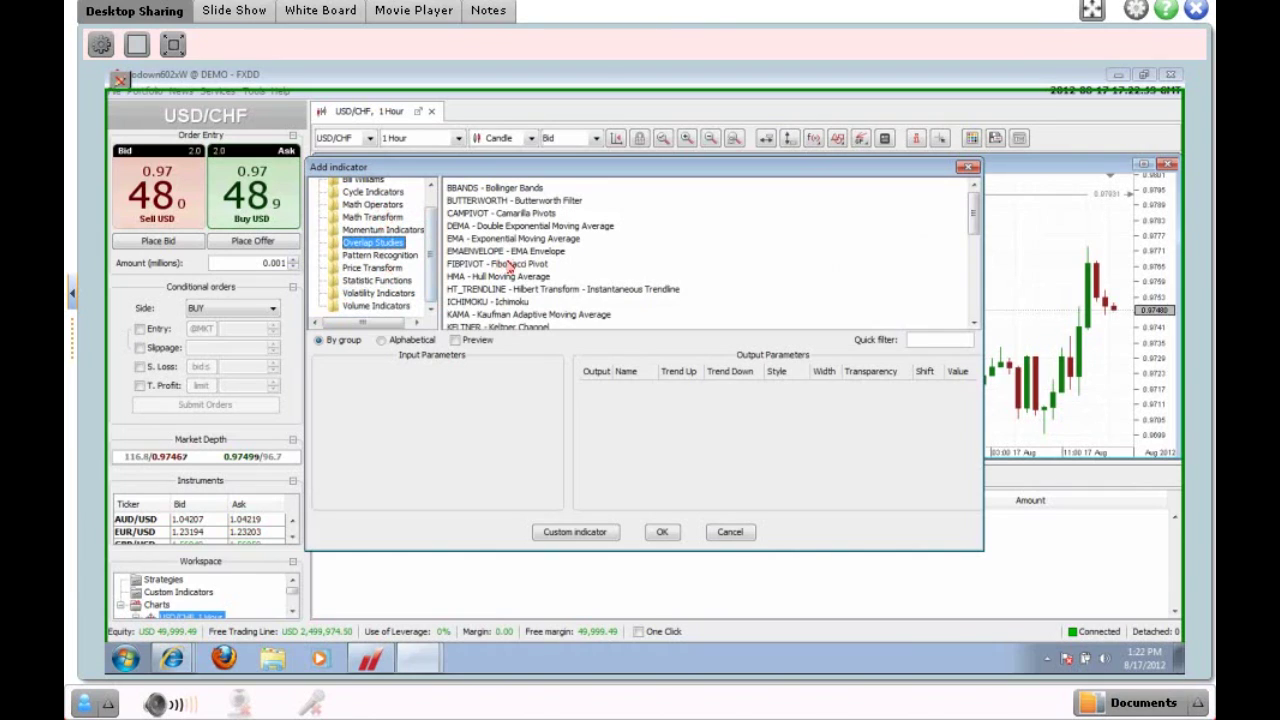
pyautogui.moveTo(975, 230); pyautogui.dragTo(975, 257)
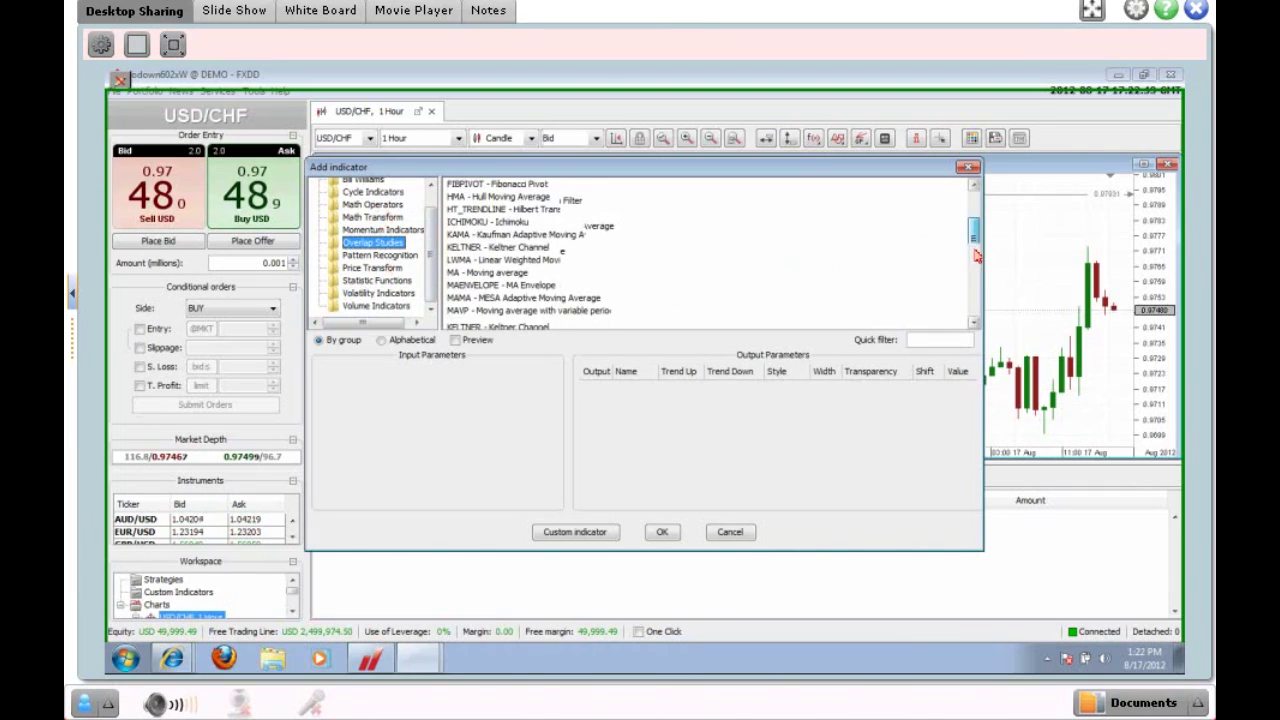
pyautogui.scroll(-1, 809, 191)
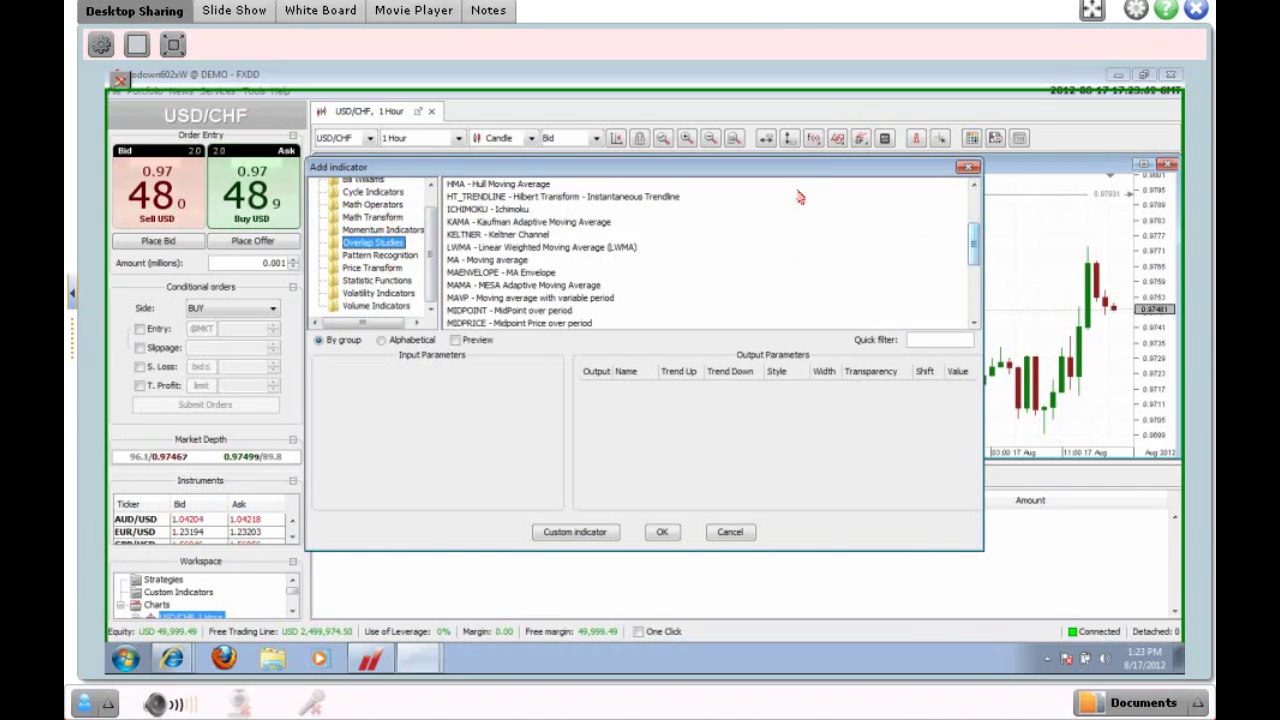
pyautogui.click(510, 262)
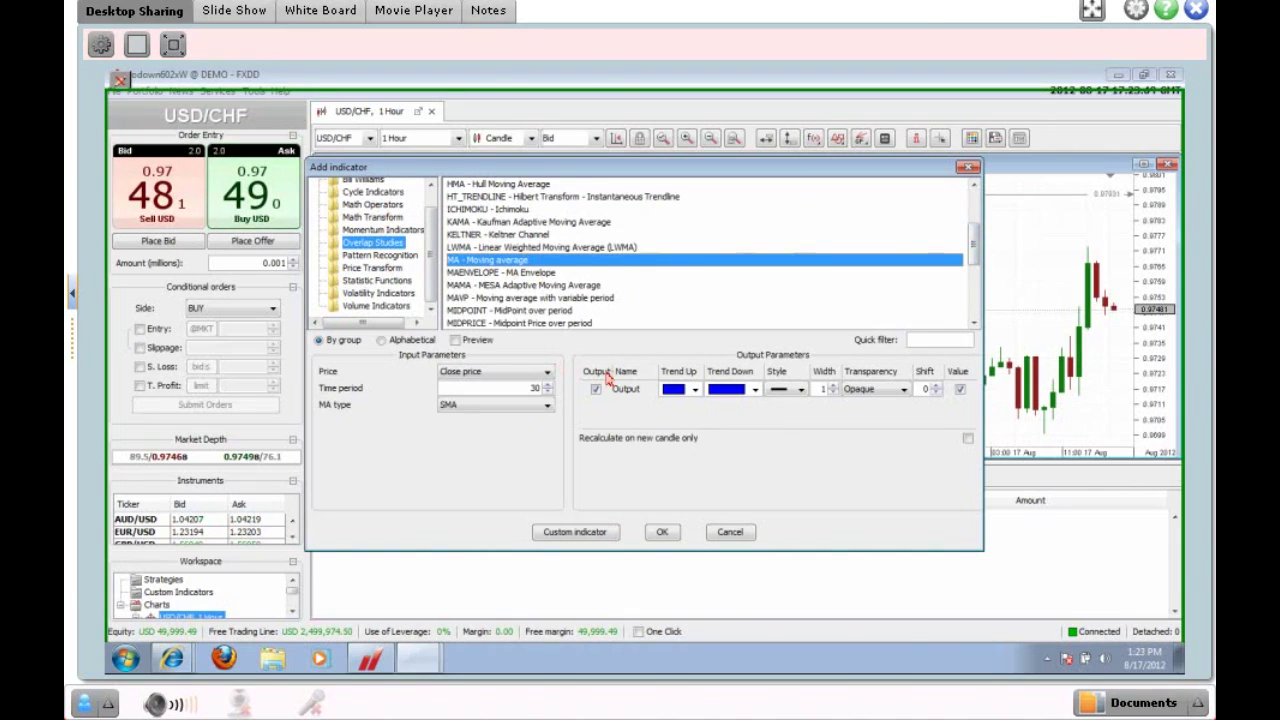
pyautogui.click(662, 532)
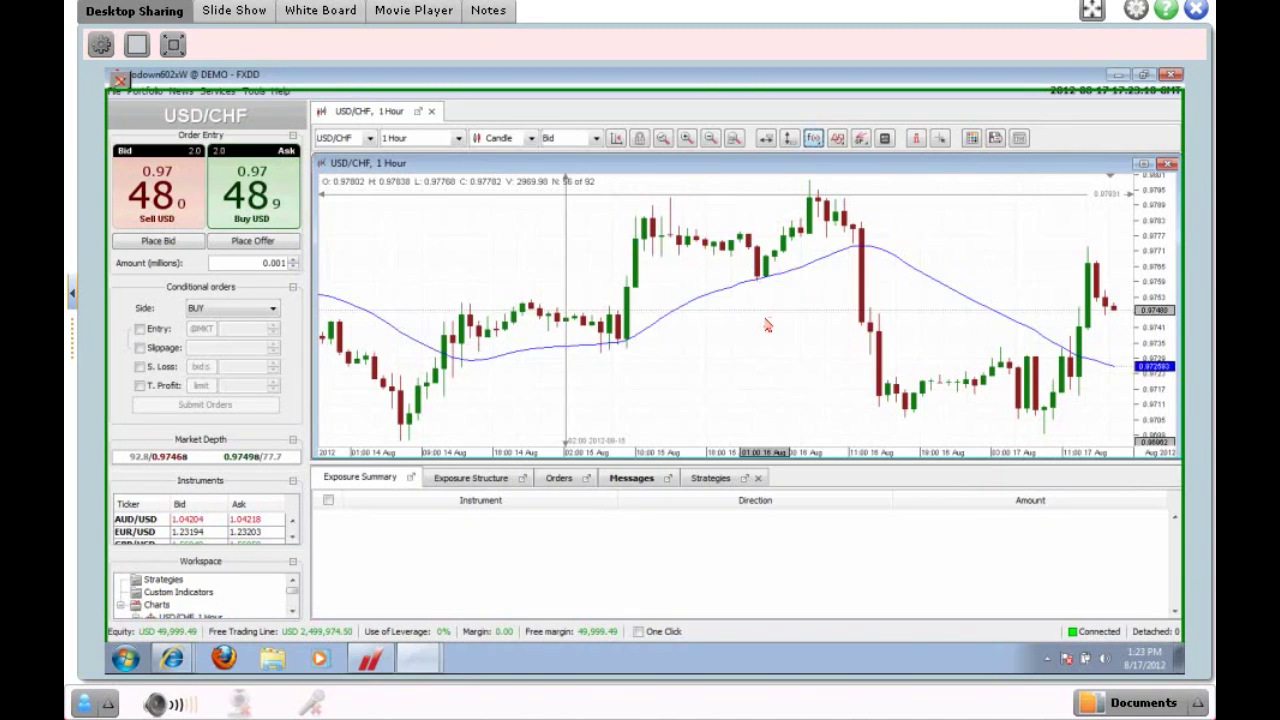
pyautogui.click(838, 140)
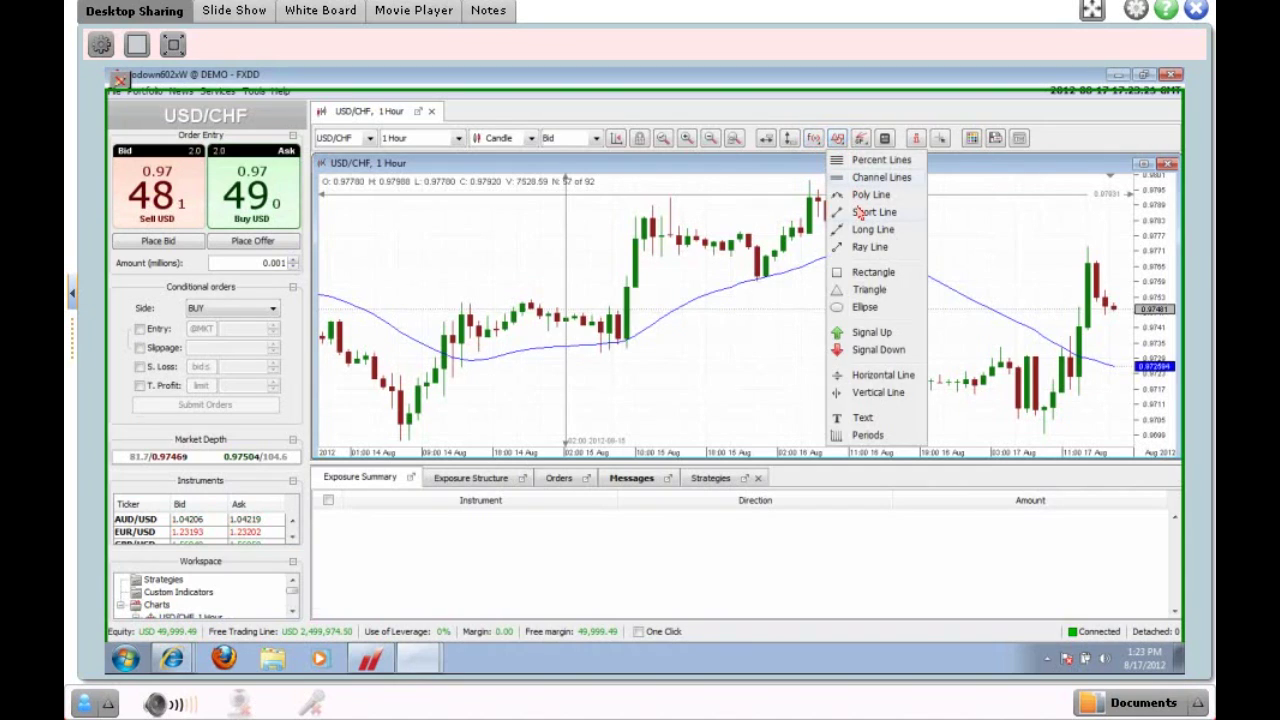
pyautogui.click(852, 268)
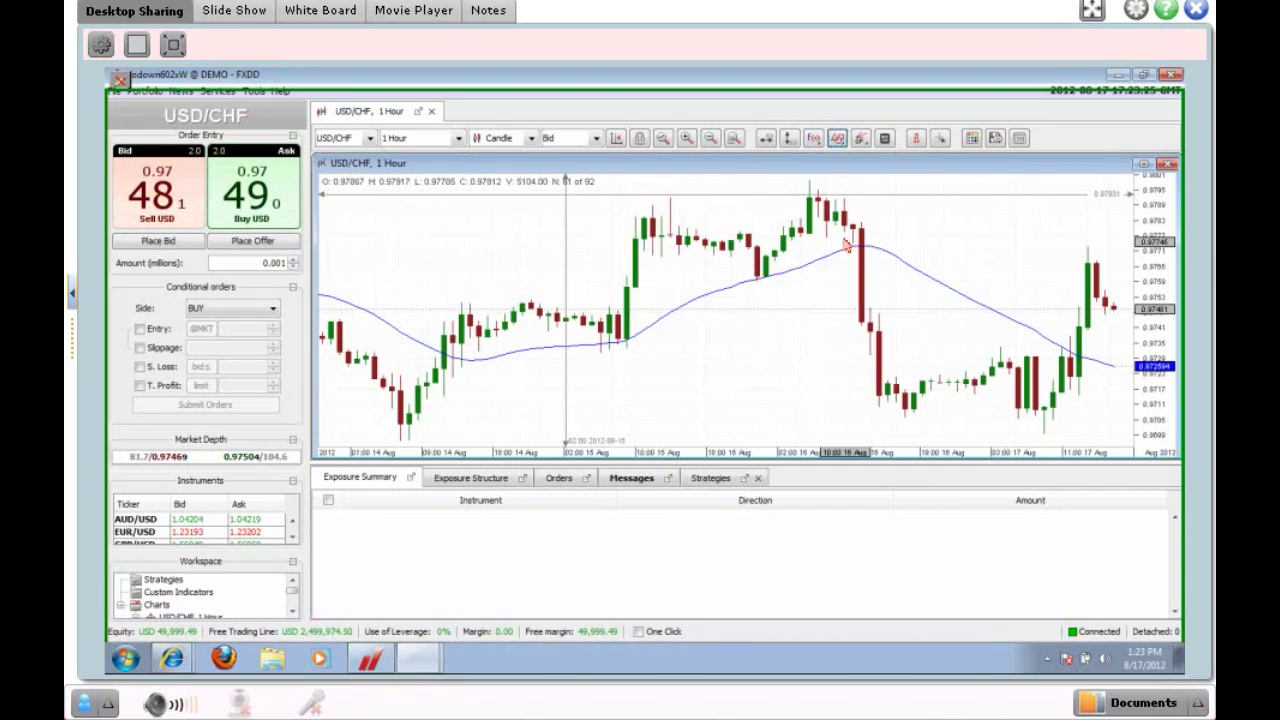
pyautogui.click(837, 137)
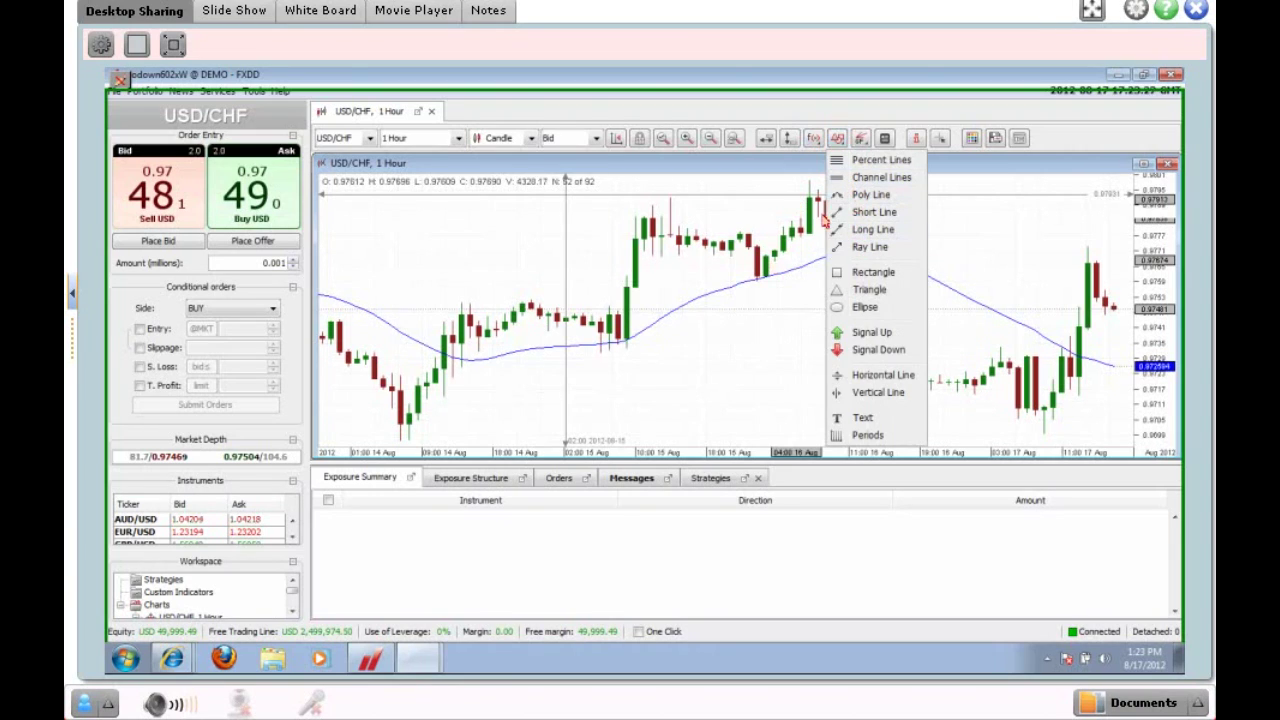
pyautogui.click(806, 282)
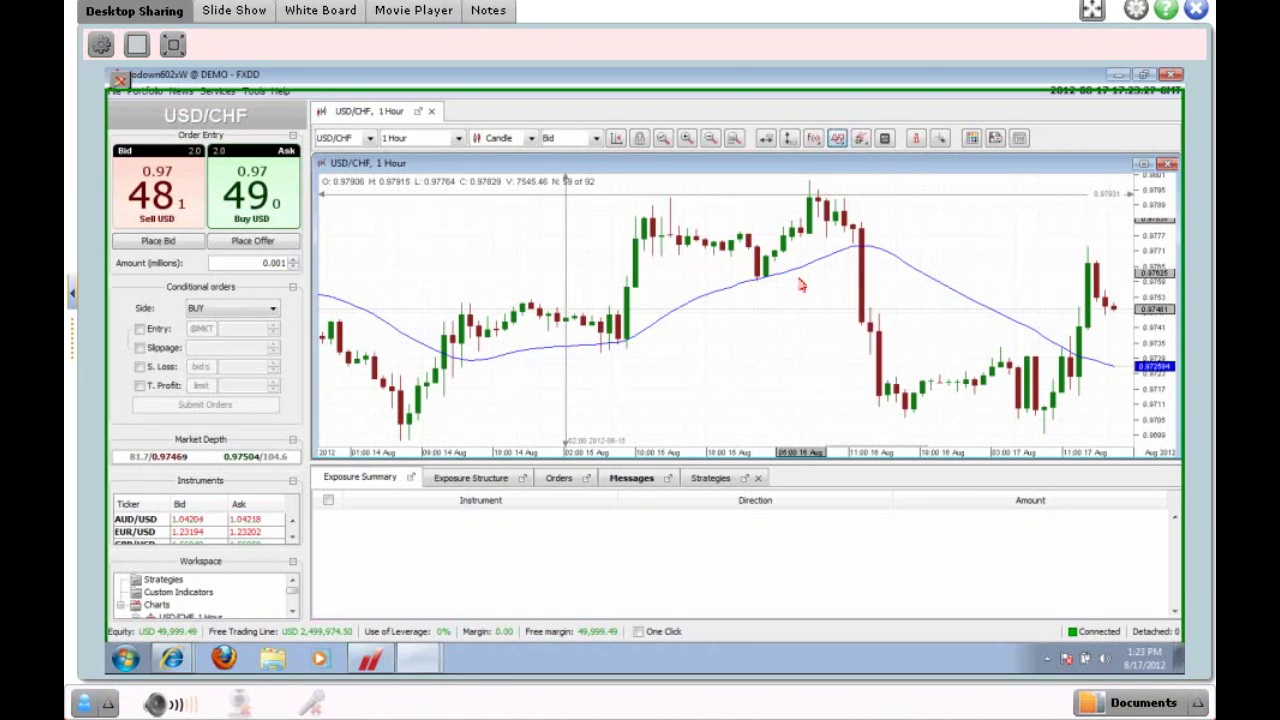
# - Draw a falling ray line along the 16 August drop, from the candles near 10:00 to about 0.9711 at 19:00
pyautogui.click(838, 140)
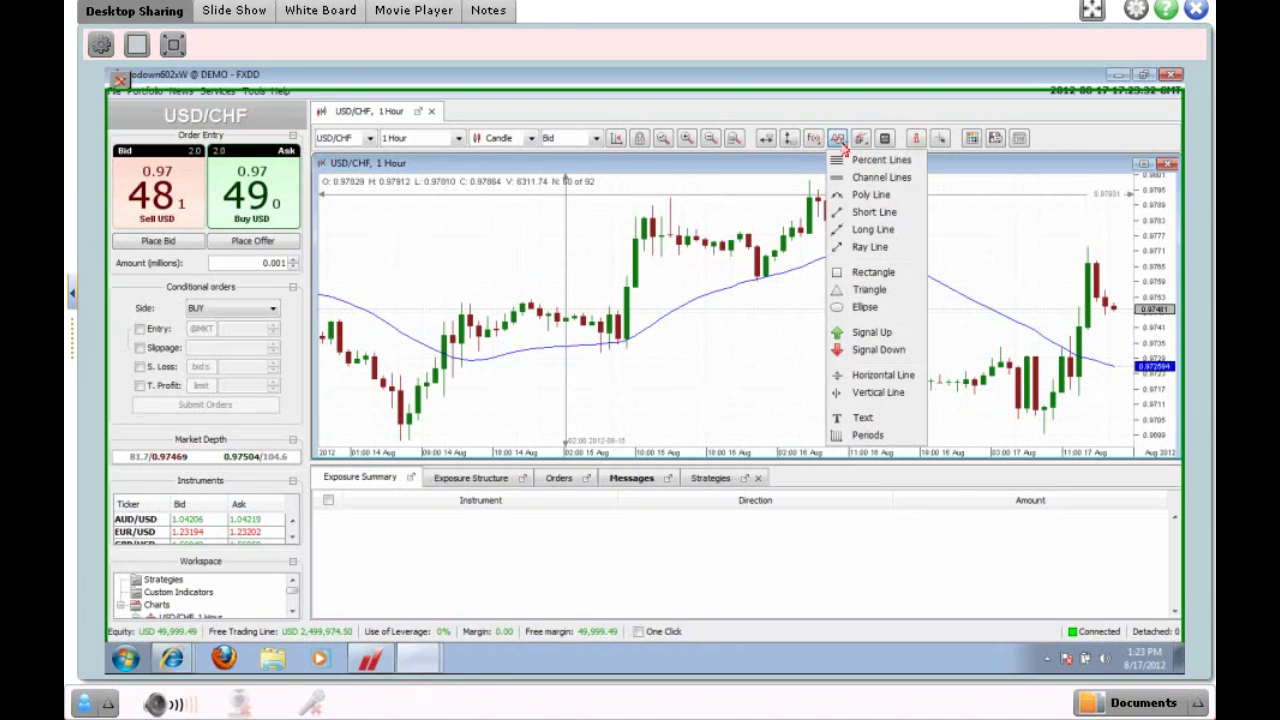
pyautogui.click(870, 247)
pyautogui.moveTo(845, 205); pyautogui.dragTo(922, 414)
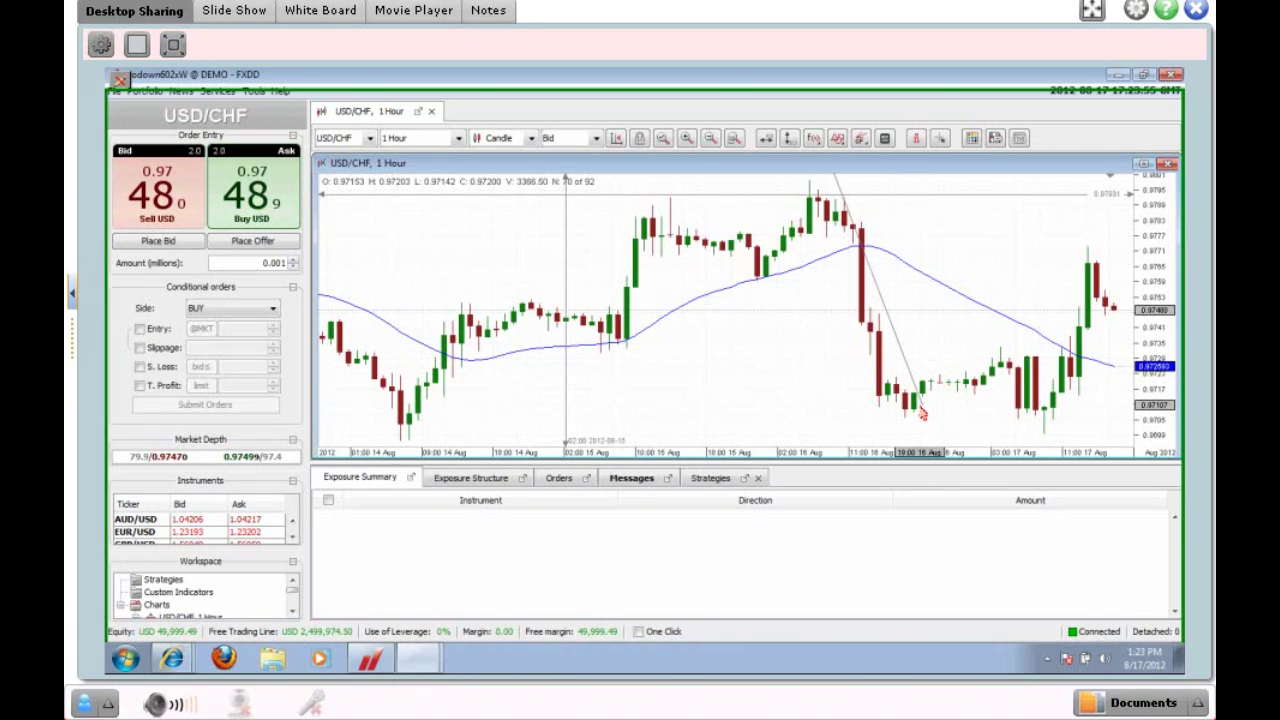
# - Draw a rising ray line from the 14 August low up to the candles at about 11:00 on 16 August
pyautogui.click(837, 140)
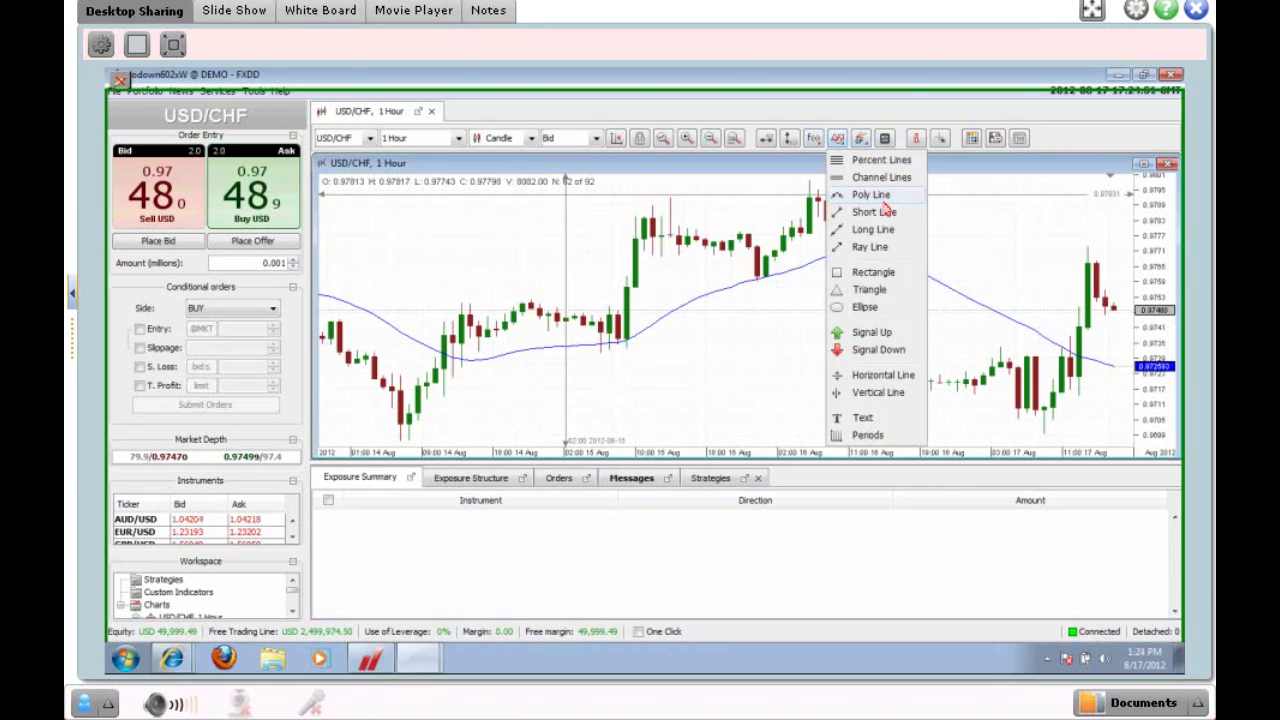
pyautogui.click(870, 249)
pyautogui.click(408, 440)
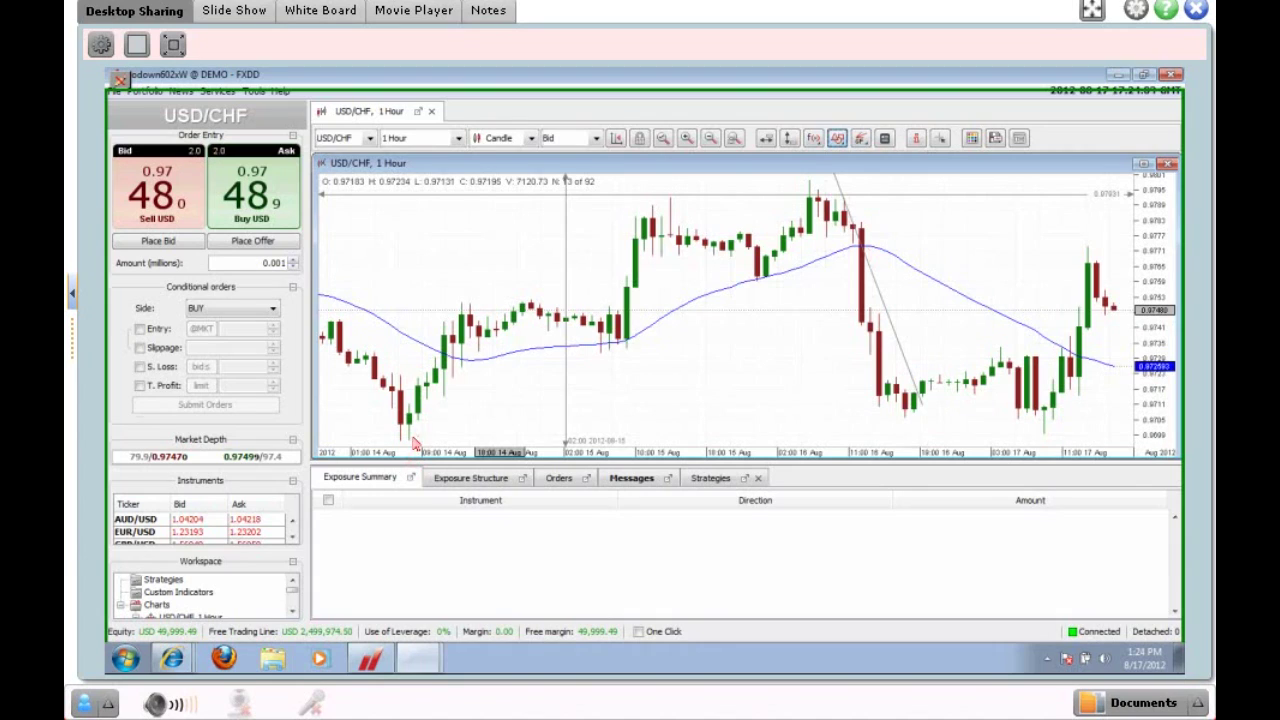
pyautogui.click(856, 235)
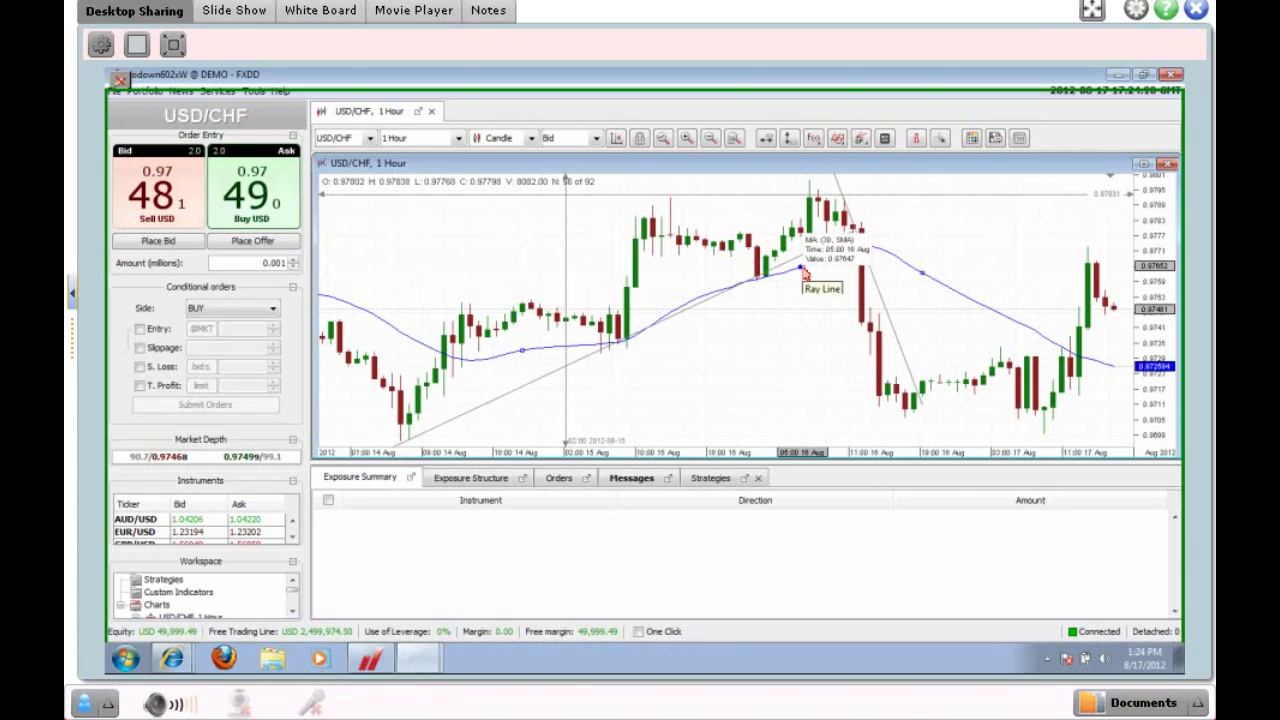
# - Remove both the falling and the rising ray lines from the USD/CHF chart
pyautogui.rightClick(873, 285)
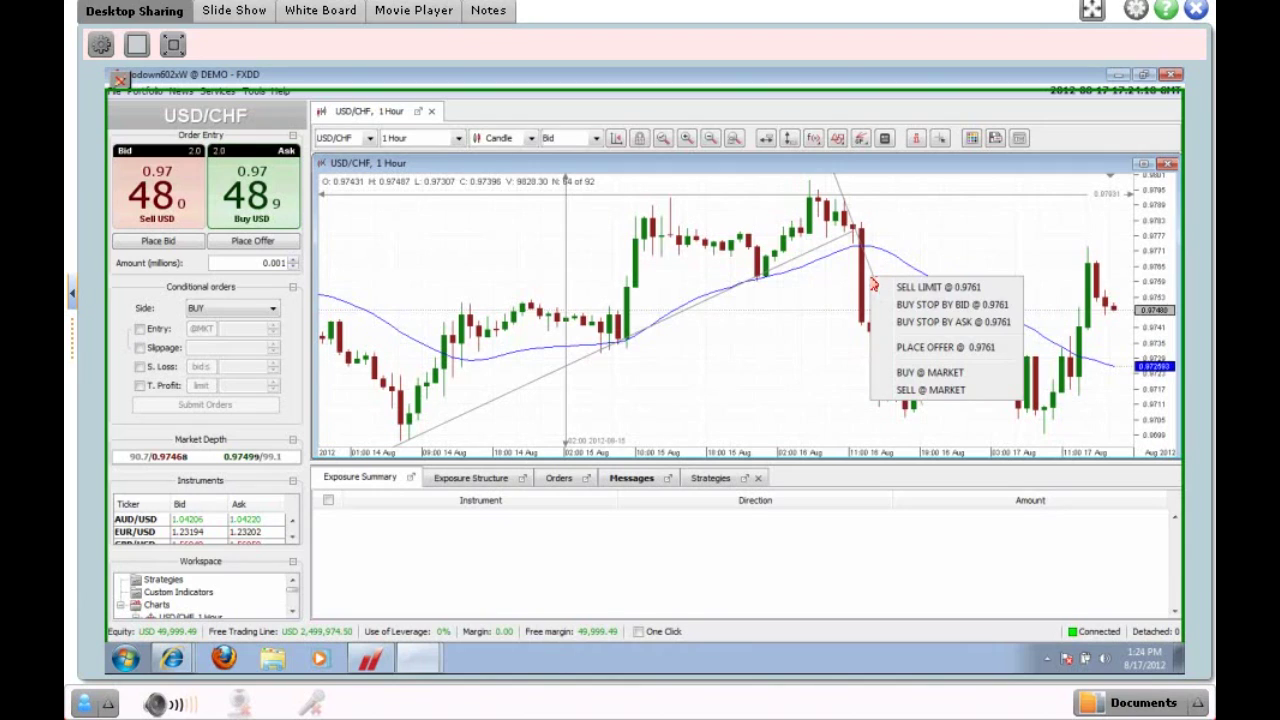
pyautogui.press('Escape')
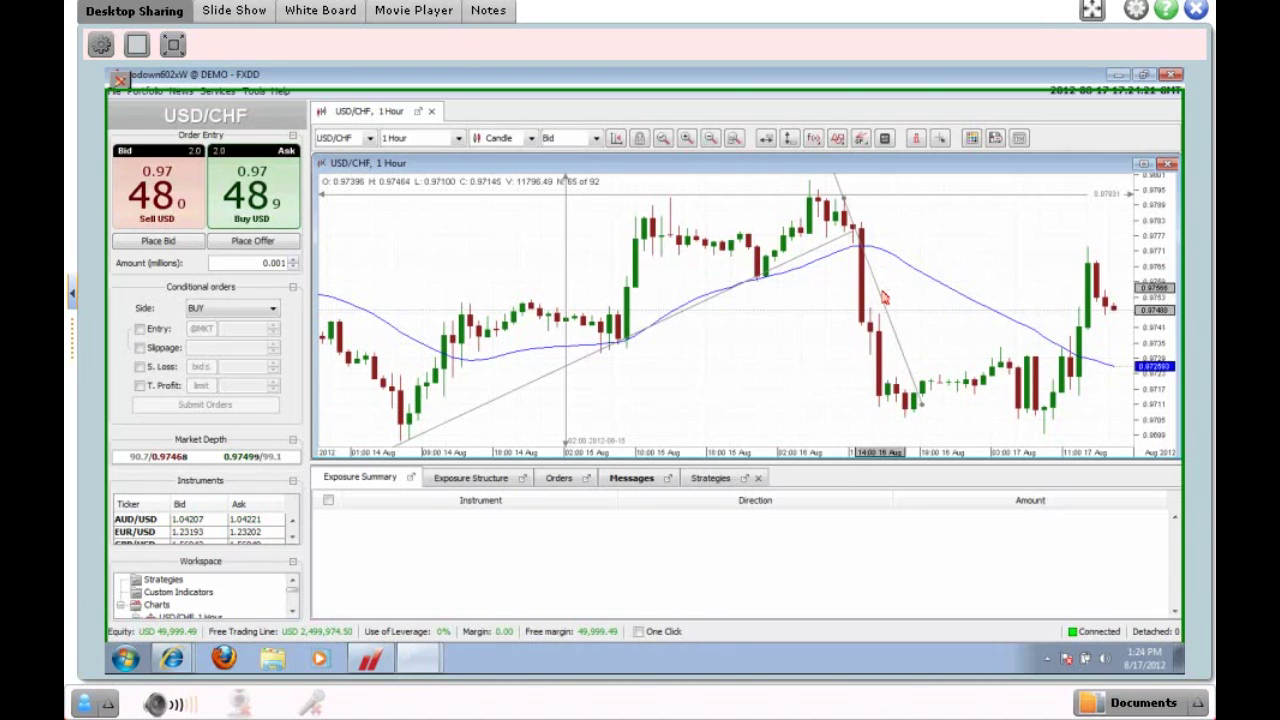
pyautogui.rightClick(845, 205)
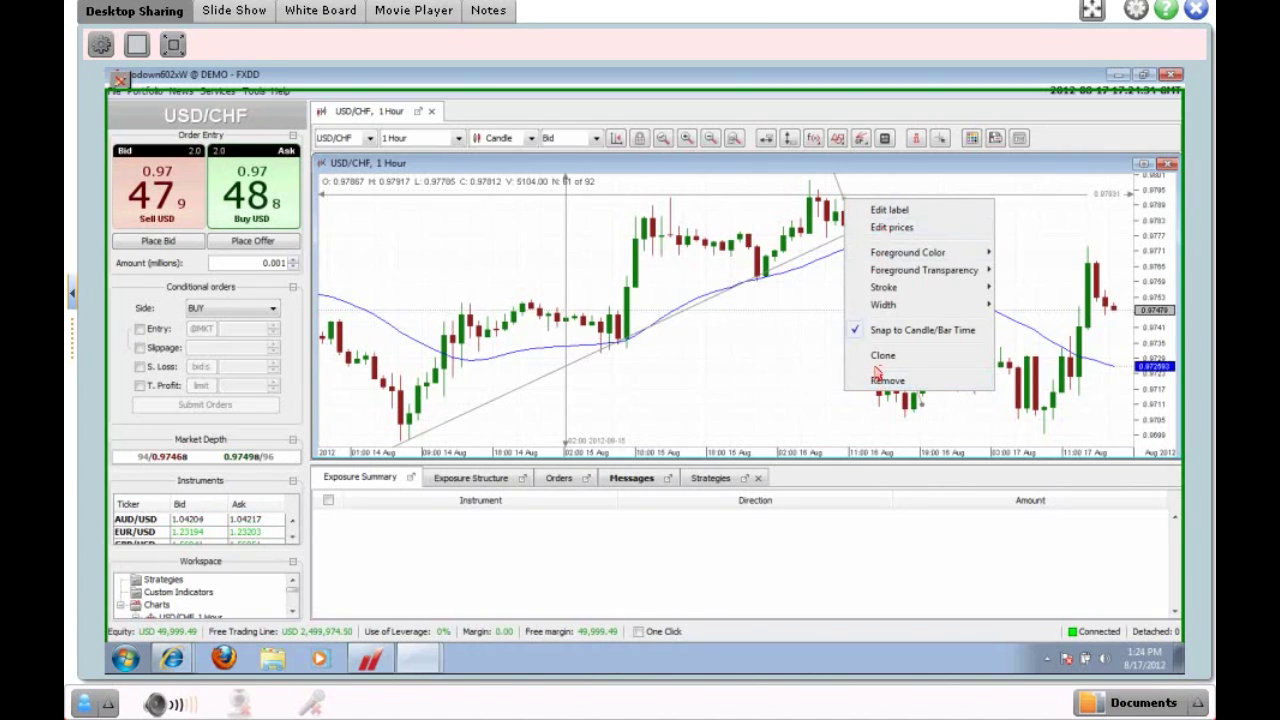
pyautogui.moveTo(899, 288)
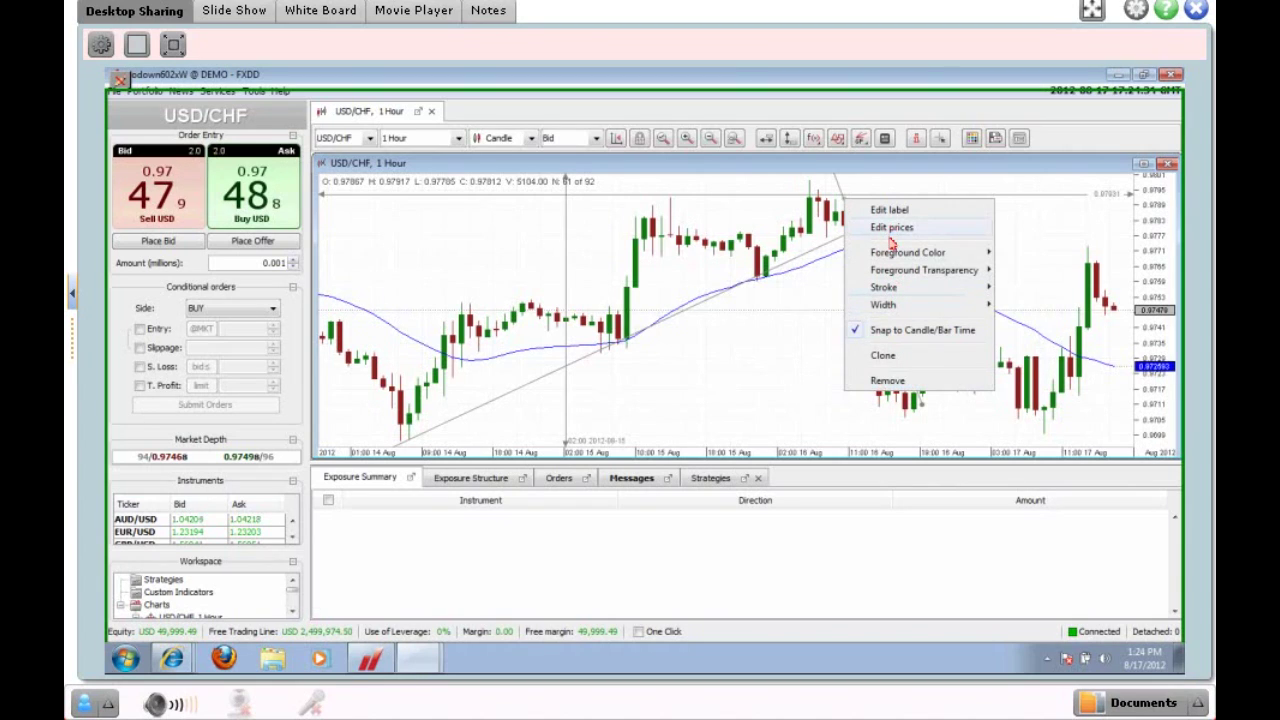
pyautogui.click(887, 381)
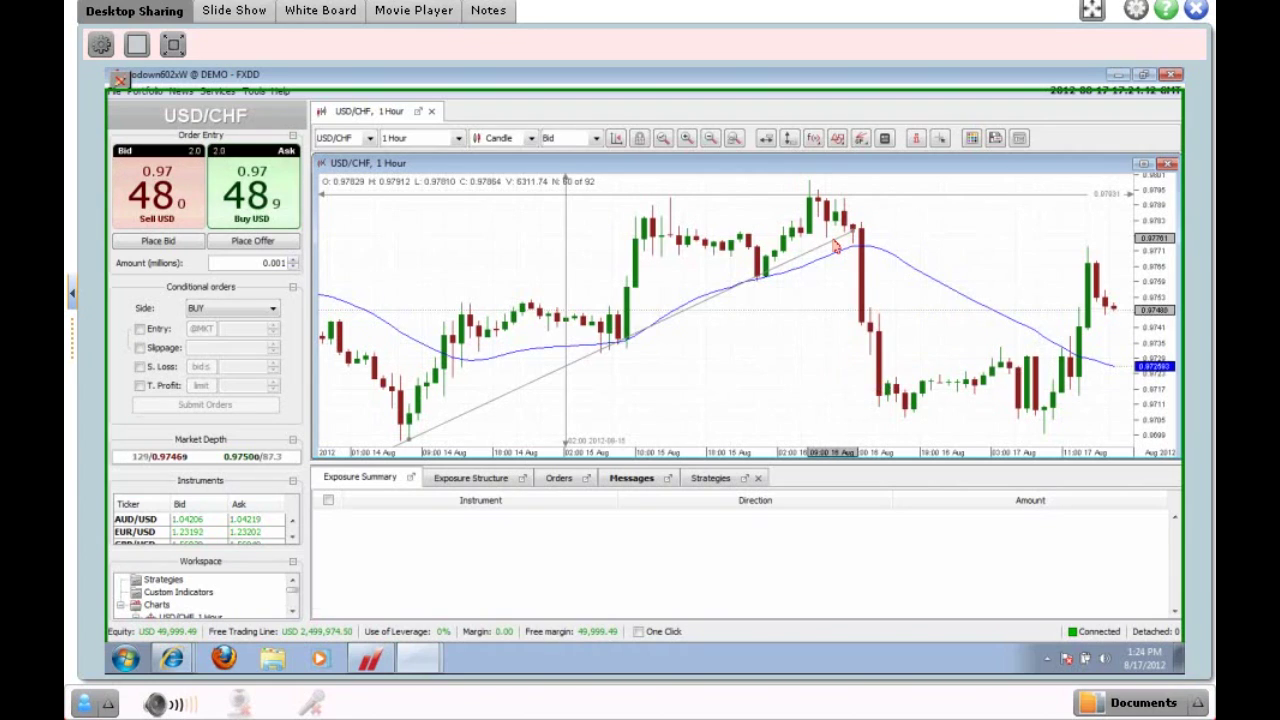
pyautogui.press('Delete')
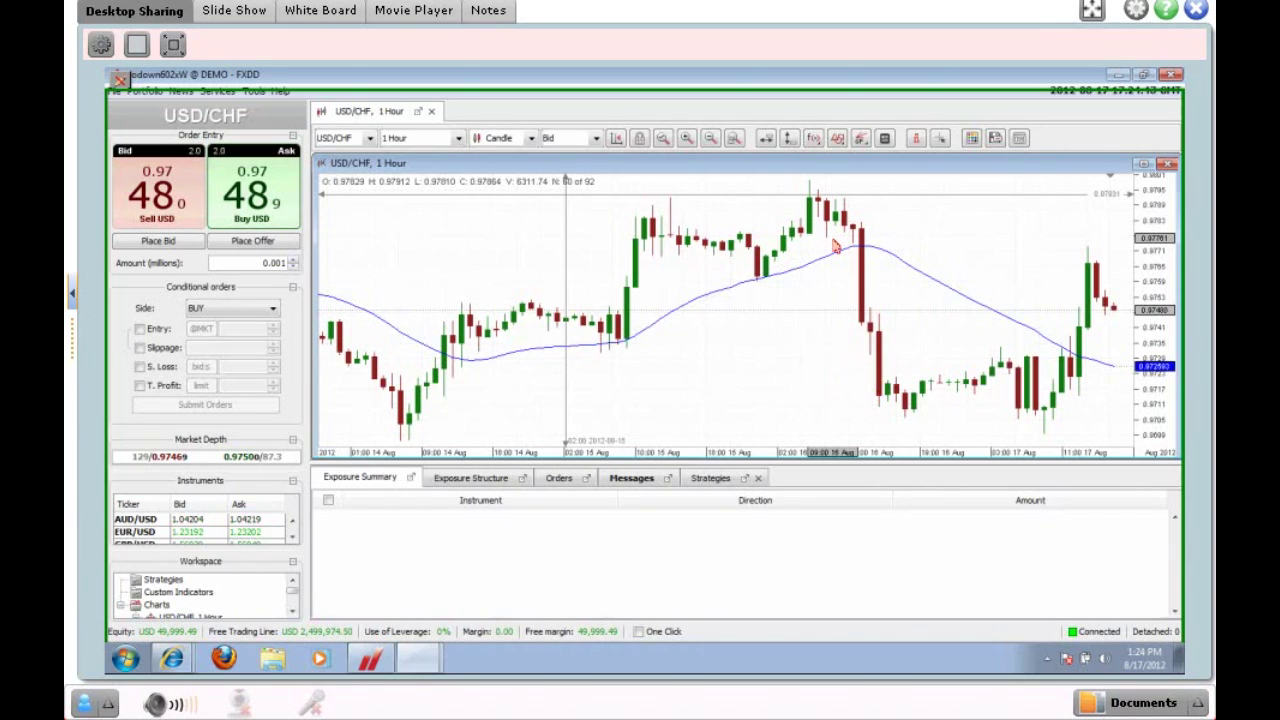
# - Remove the 30-period SMA moving average indicator from the USD/CHF chart
pyautogui.moveTo(740, 293)
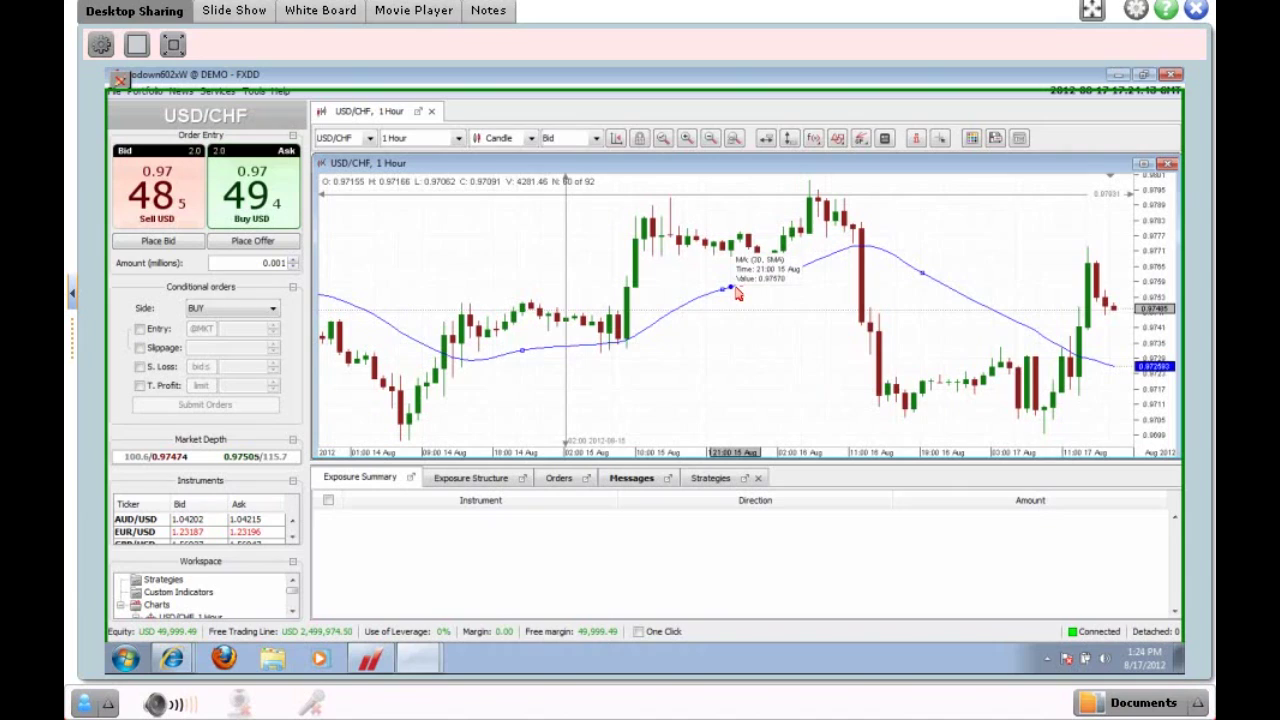
pyautogui.rightClick(737, 293)
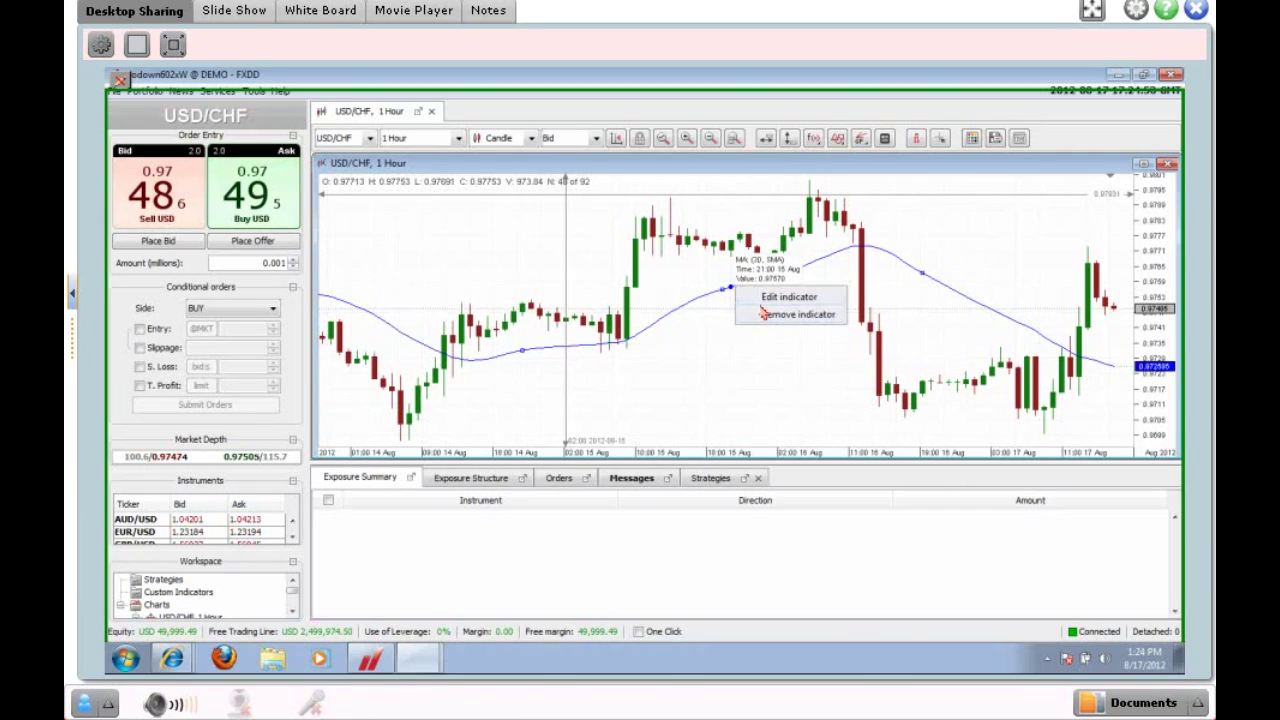
pyautogui.click(762, 318)
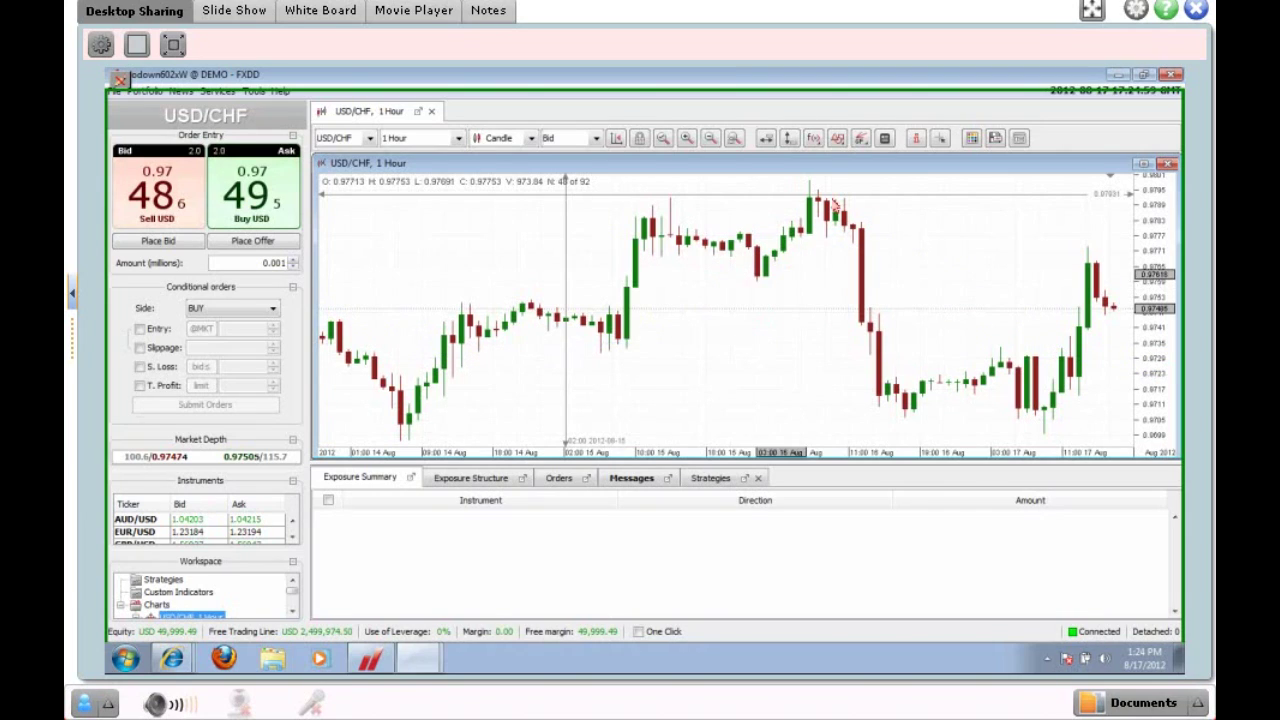
# - Draw a pair of rising channel lines on the USD/CHF chart, following the climb from the 14 August low into 15 August
pyautogui.click(837, 137)
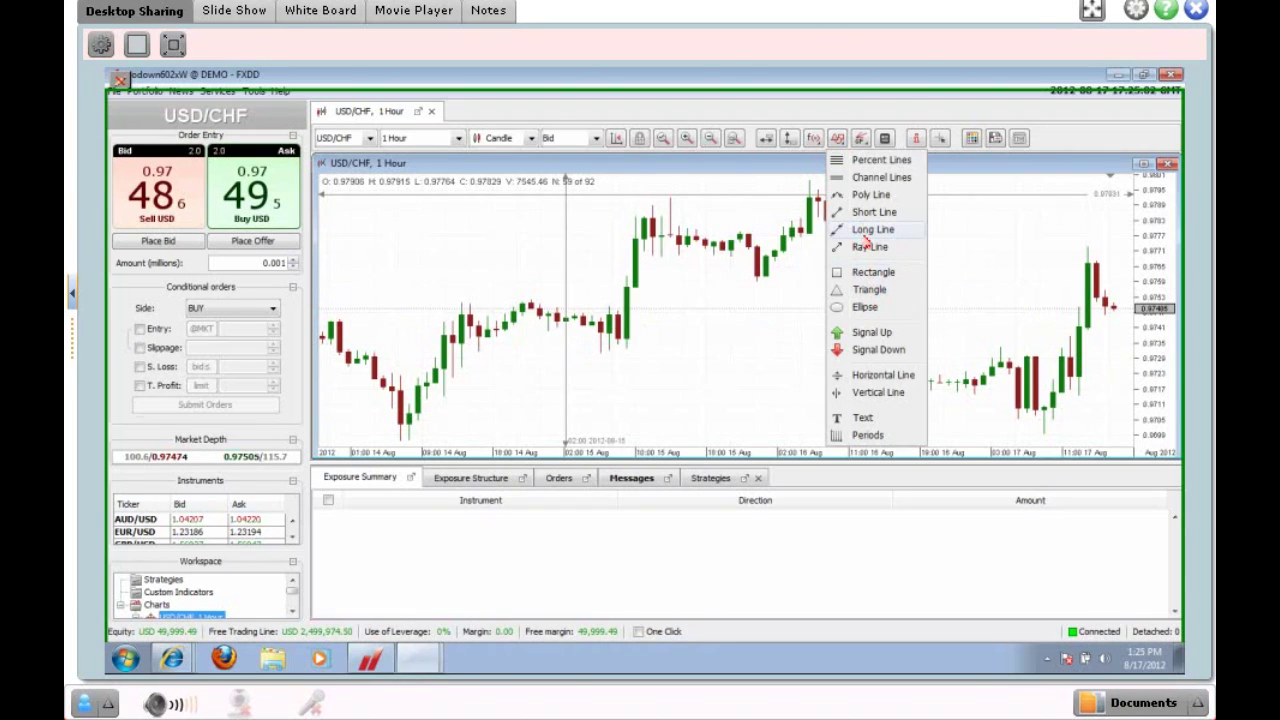
pyautogui.click(858, 177)
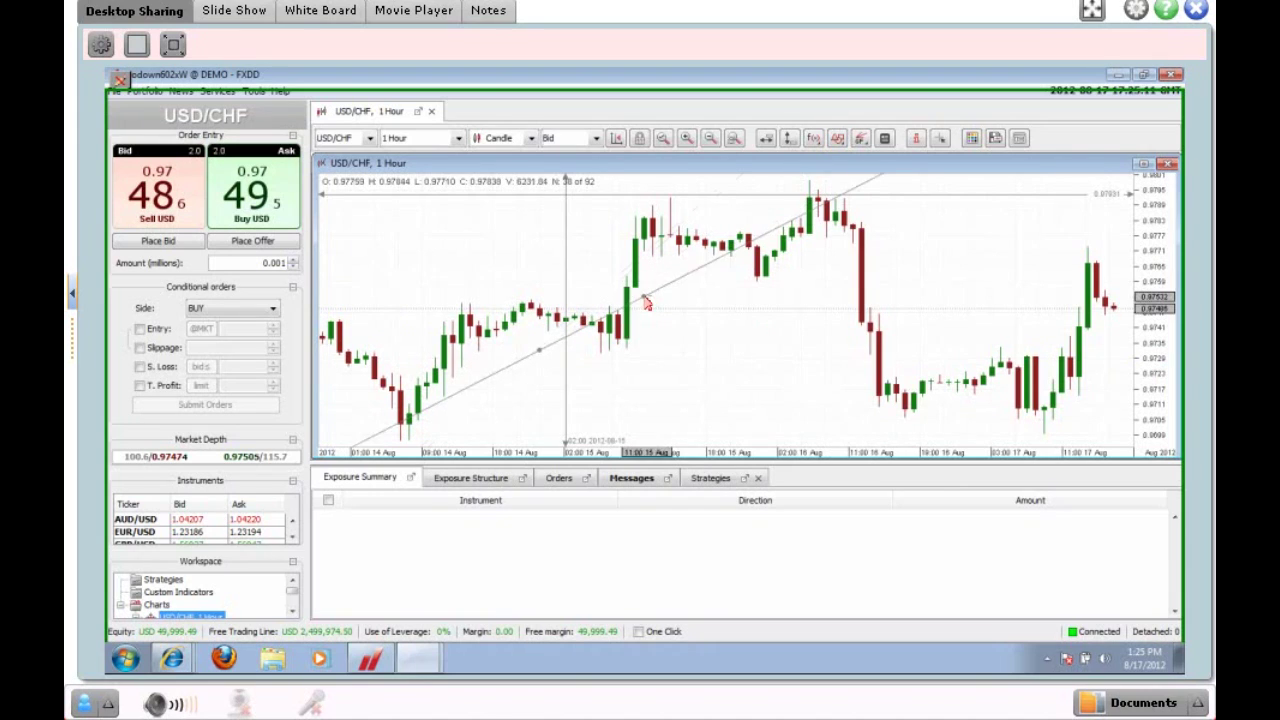
pyautogui.click(570, 250)
pyautogui.click(570, 250)
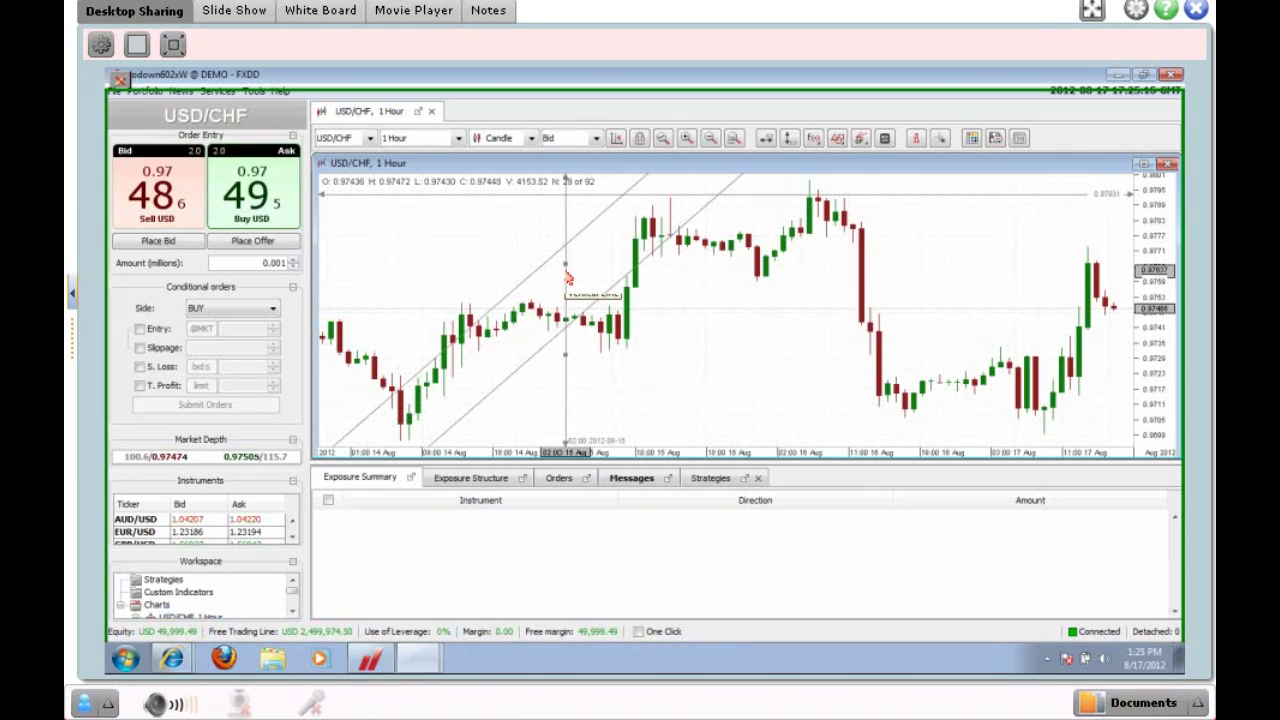
# - Remove the vertical marker line at 02:00 on 15 August and the rising channel lines from the chart
pyautogui.rightClick(566, 277)
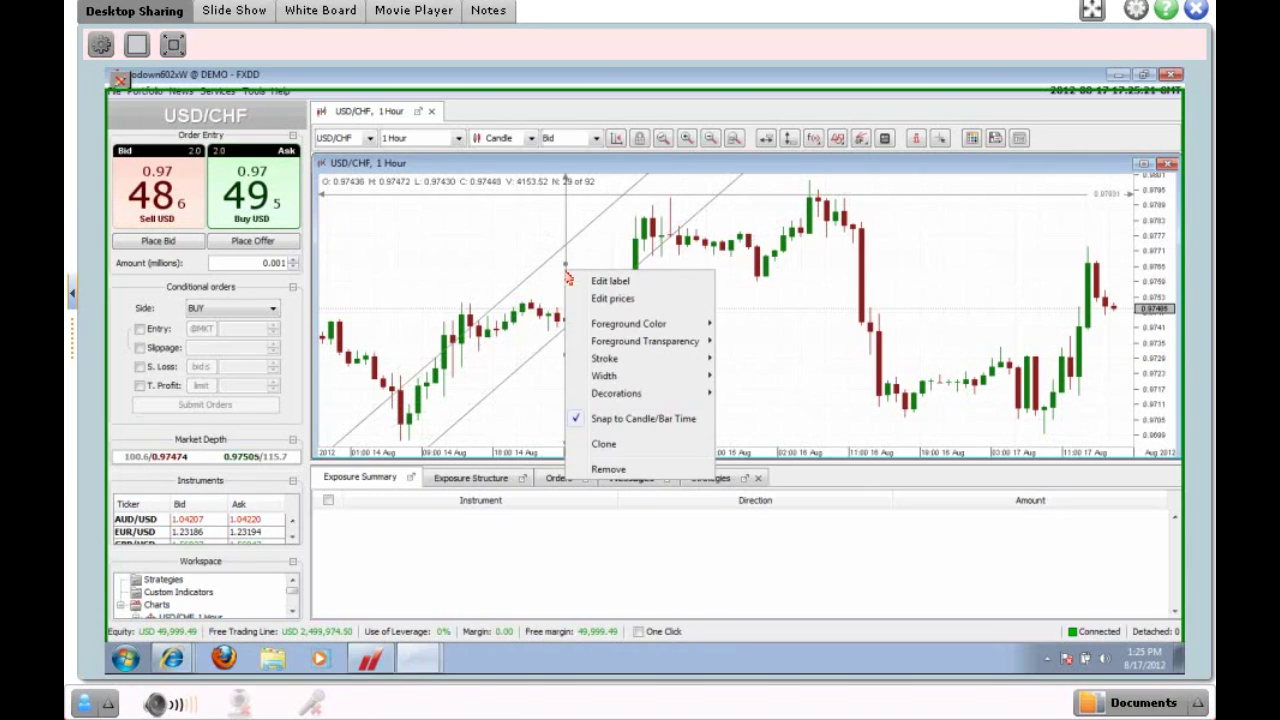
pyautogui.click(607, 469)
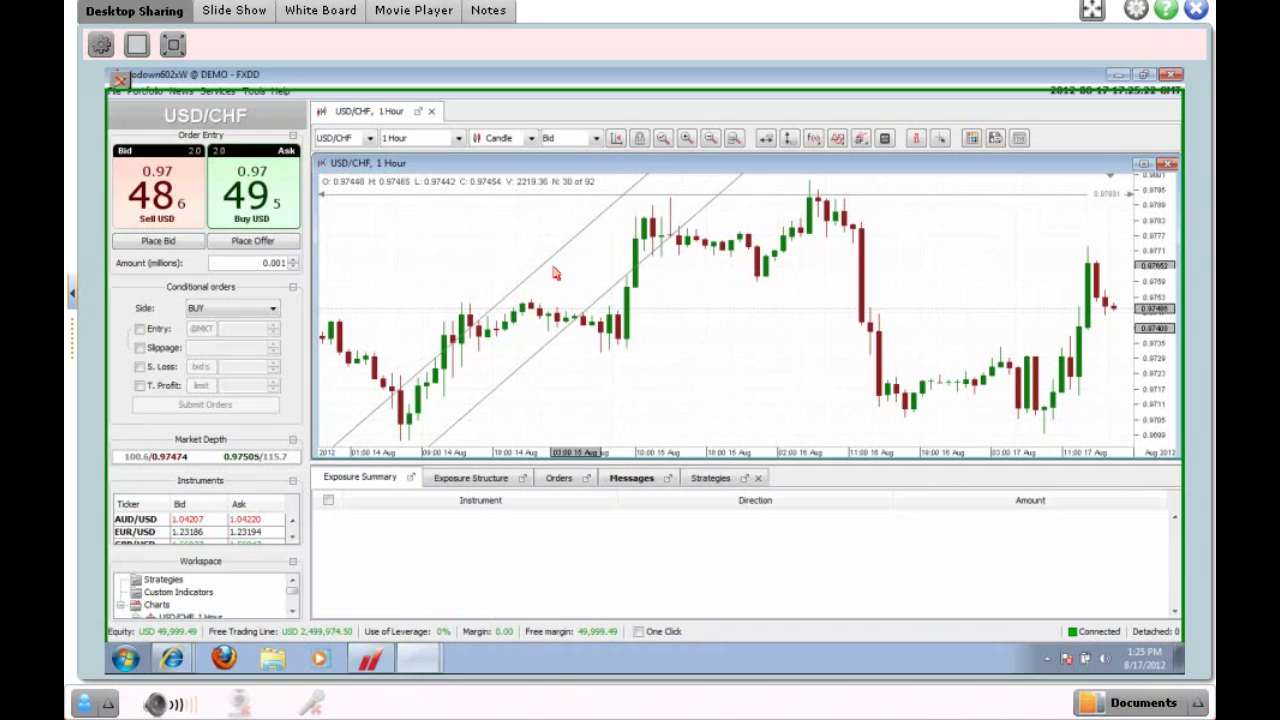
pyautogui.press('Delete')
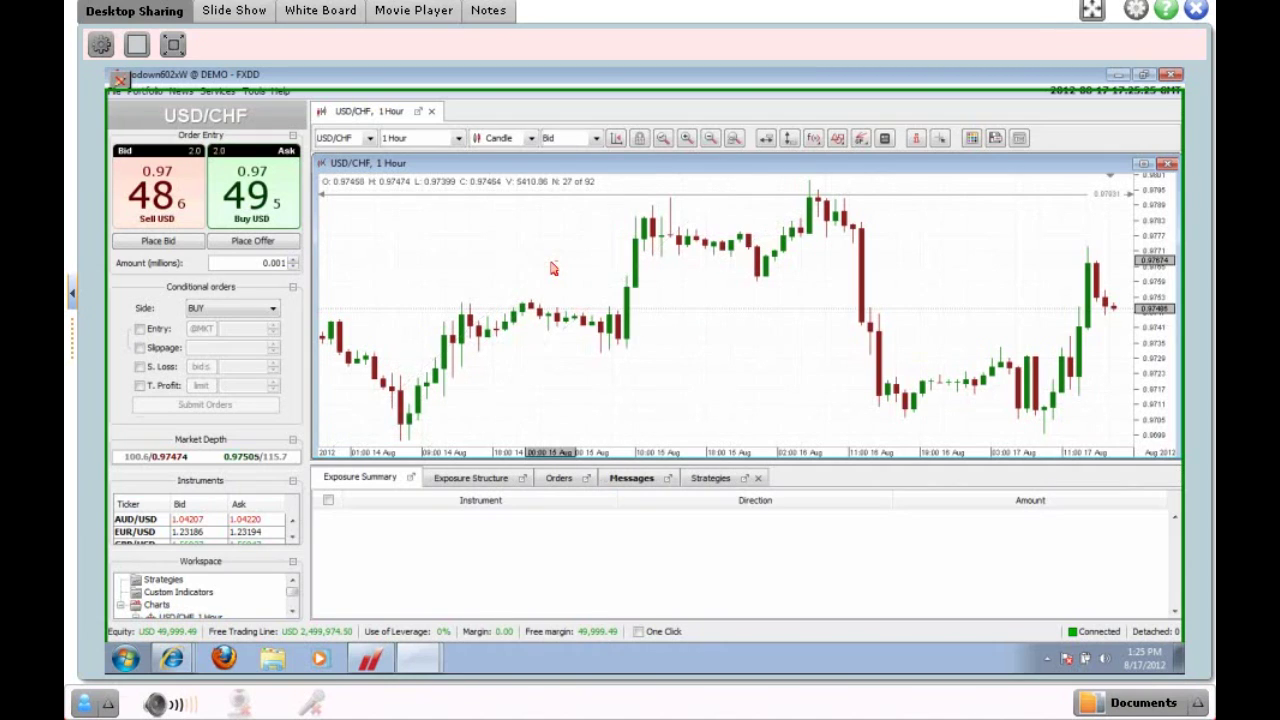
# - Draw rising channel lines with the lower line through about 0.9733 at 14:00 and the upper through about 0.9768 at 03:00 on 15 August
pyautogui.click(839, 141)
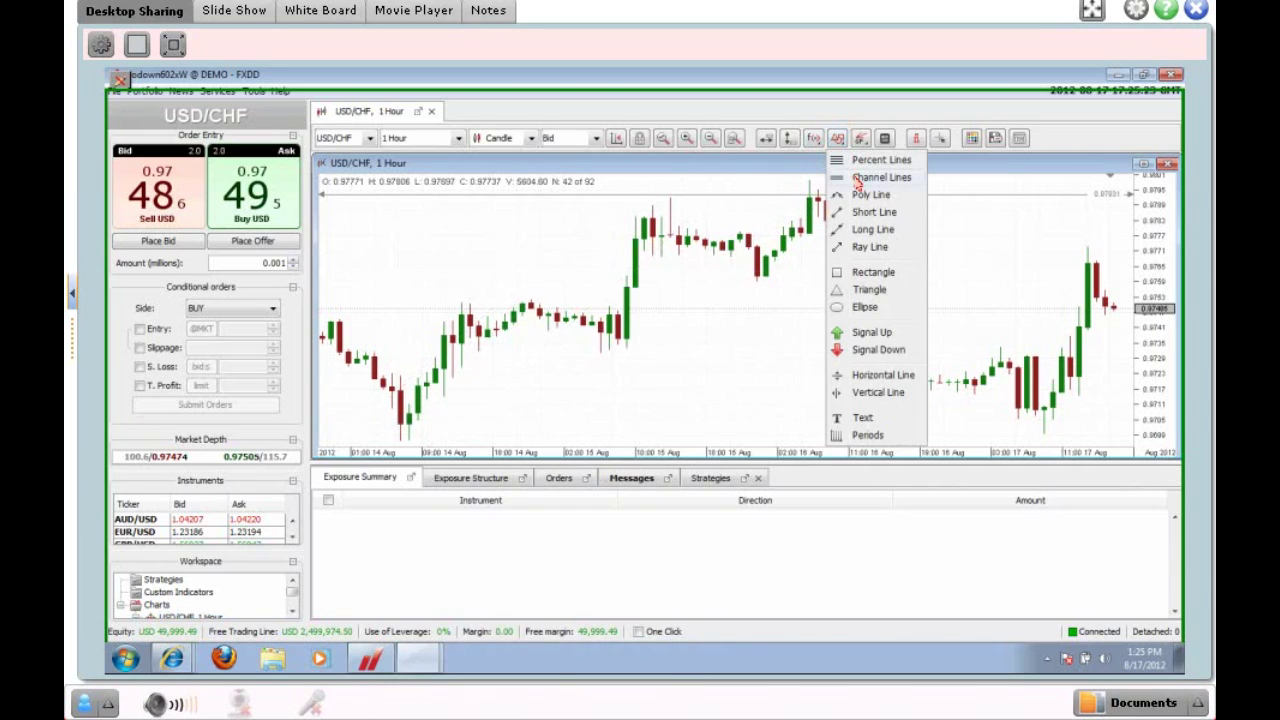
pyautogui.click(857, 178)
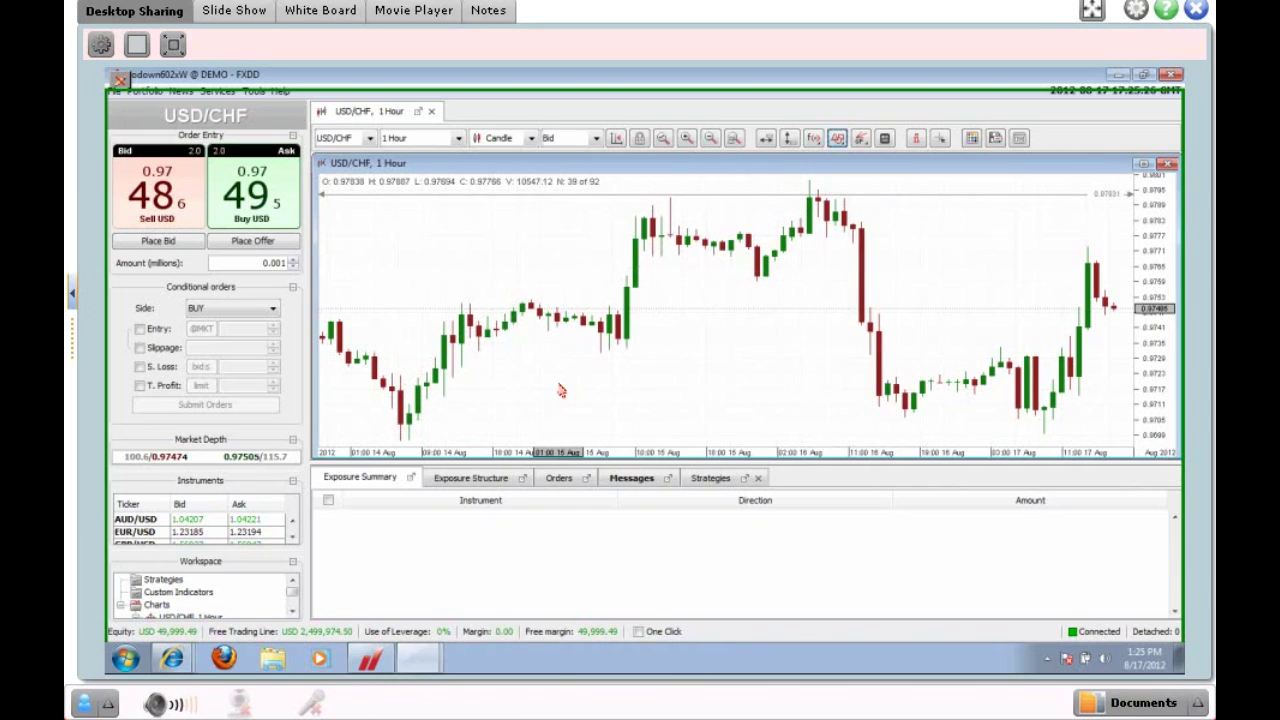
pyautogui.moveTo(555, 402); pyautogui.dragTo(670, 345)
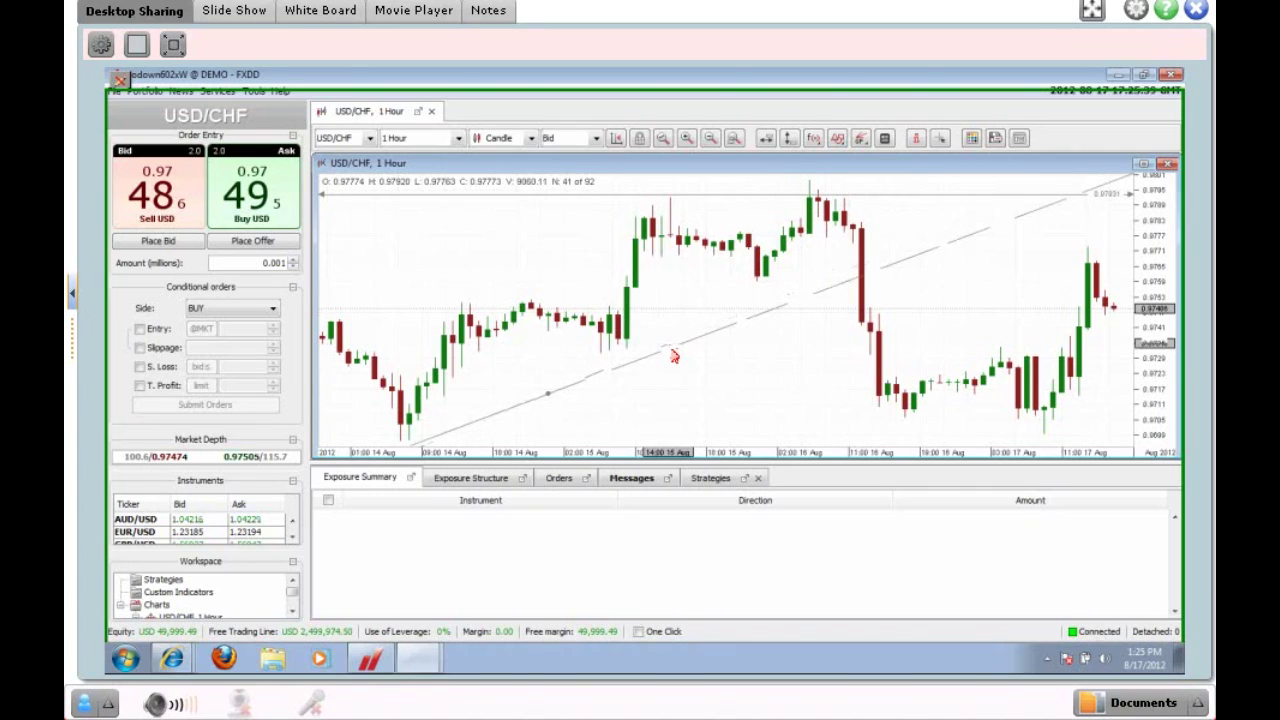
pyautogui.click(674, 355)
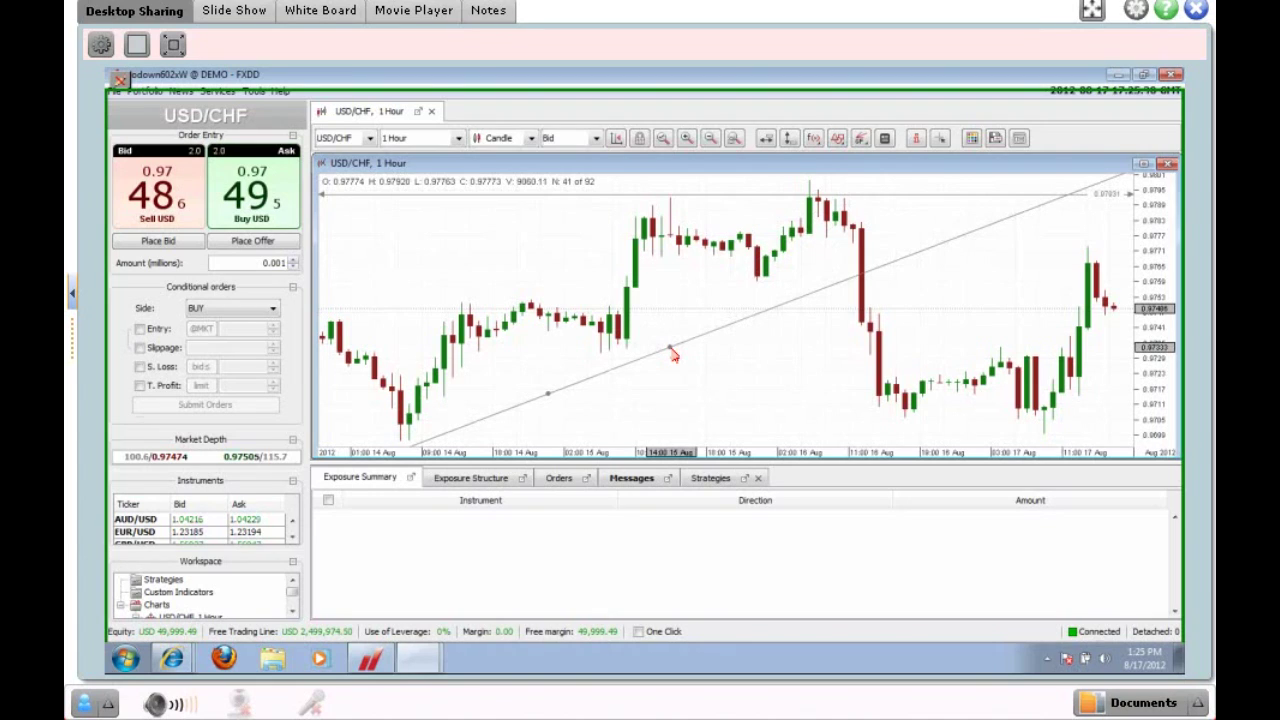
pyautogui.moveTo(672, 352); pyautogui.dragTo(576, 267)
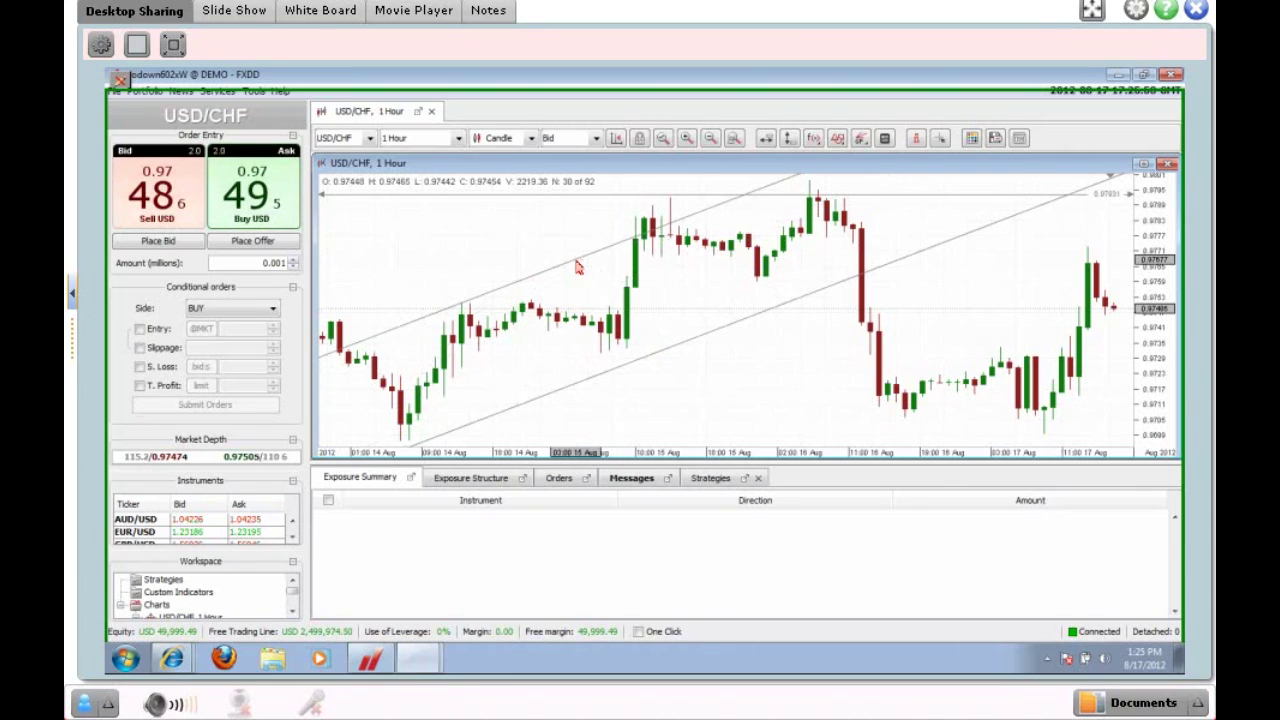
# - Remove the wide rising channel lines from the USD/CHF chart
pyautogui.rightClick(577, 267)
pyautogui.click(577, 267)
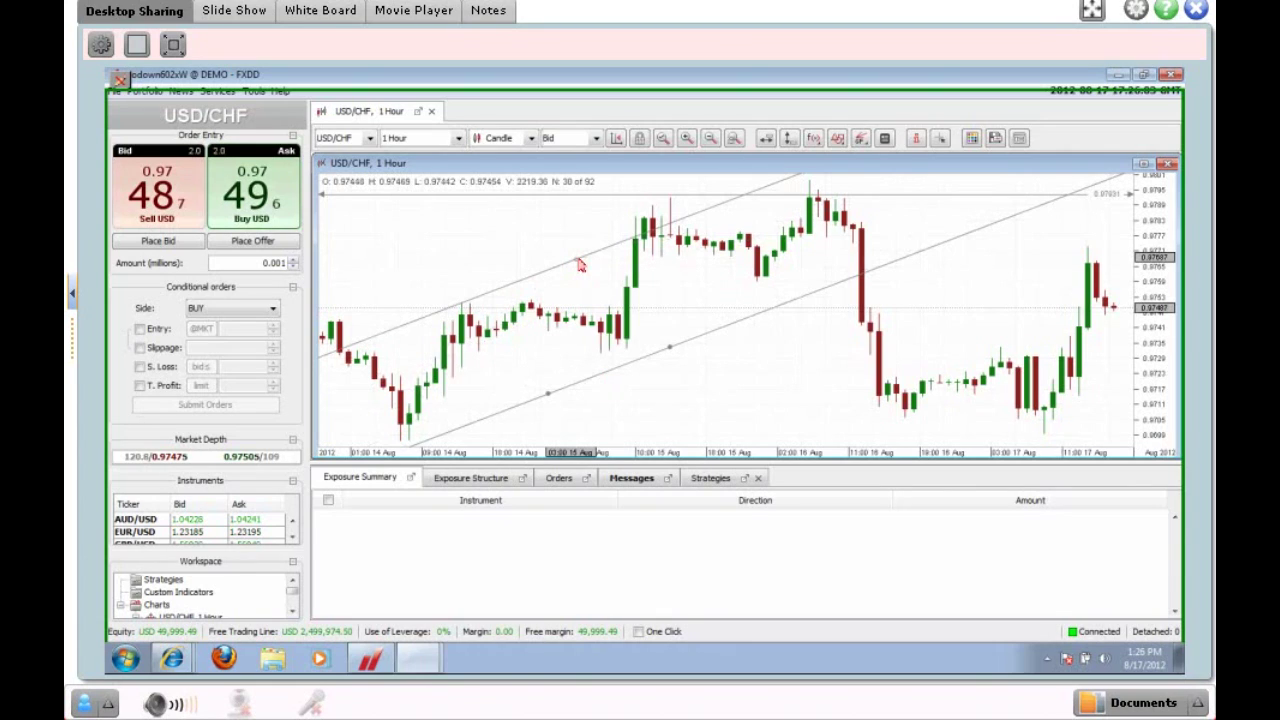
pyautogui.rightClick(577, 259)
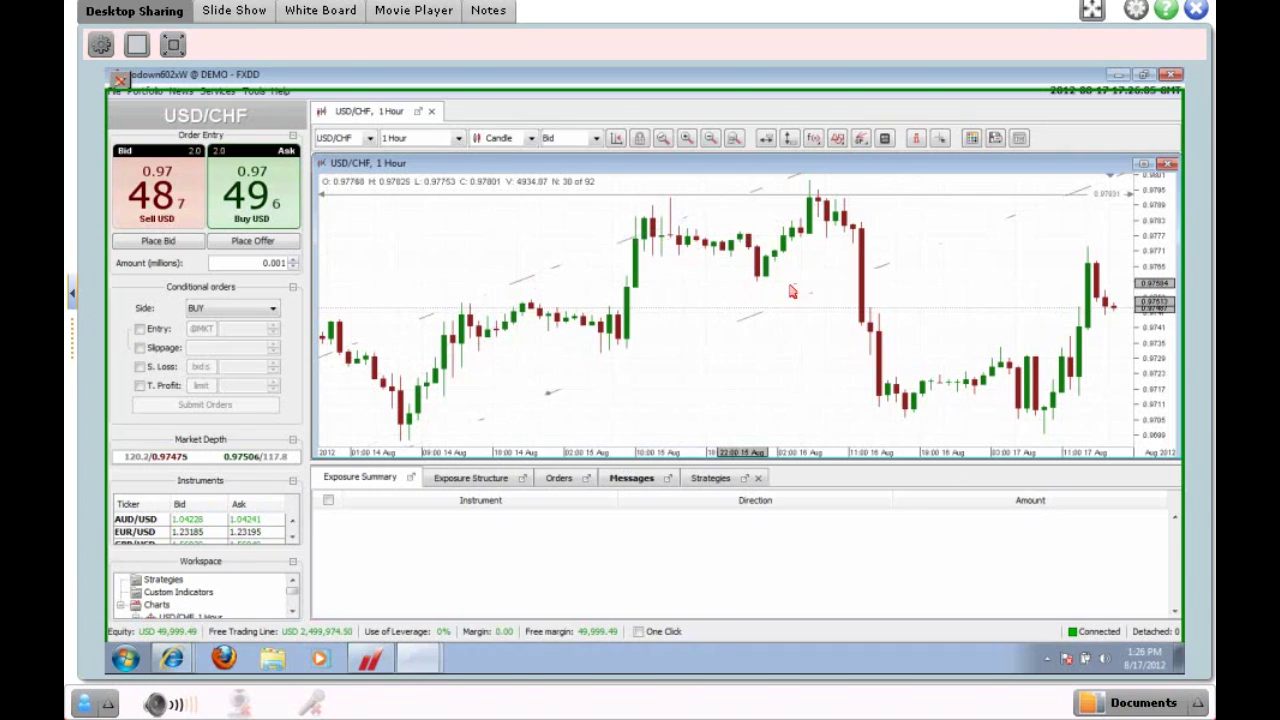
pyautogui.click(789, 137)
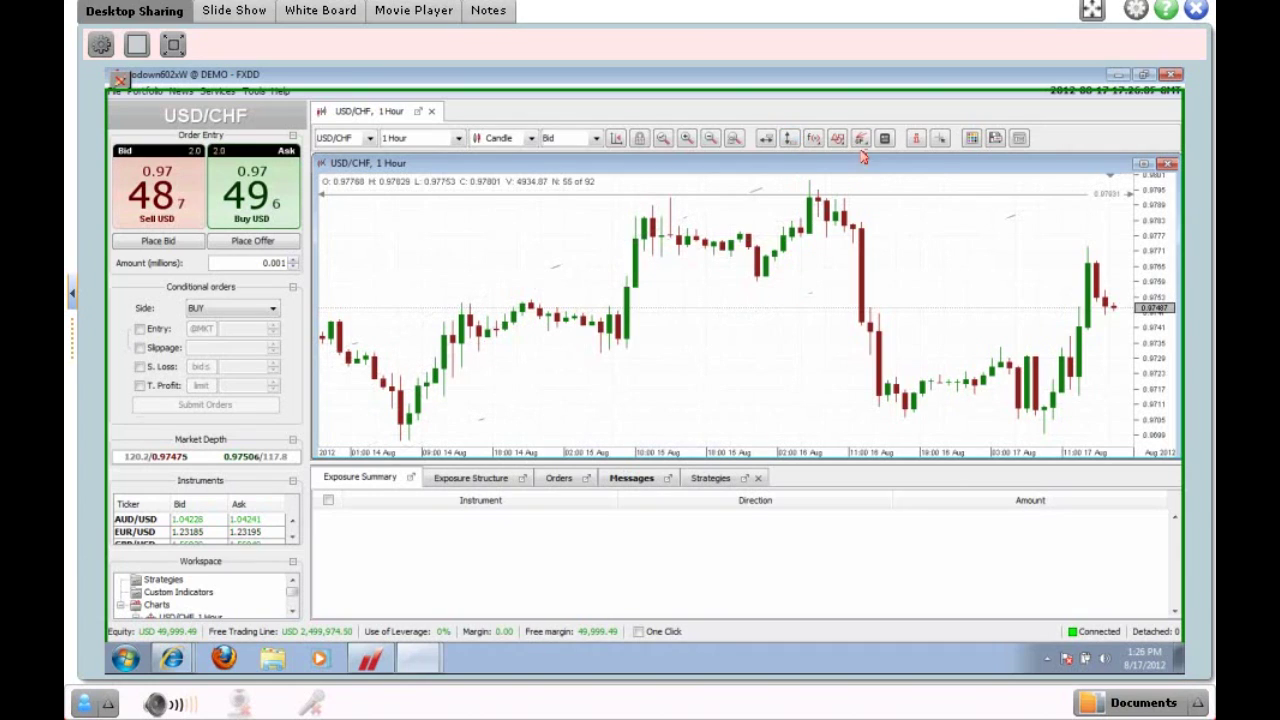
# - Add a horizontal line at about 0.9792 and a vertical line at about 05:00 on 15 August to the USD/CHF chart
pyautogui.click(838, 138)
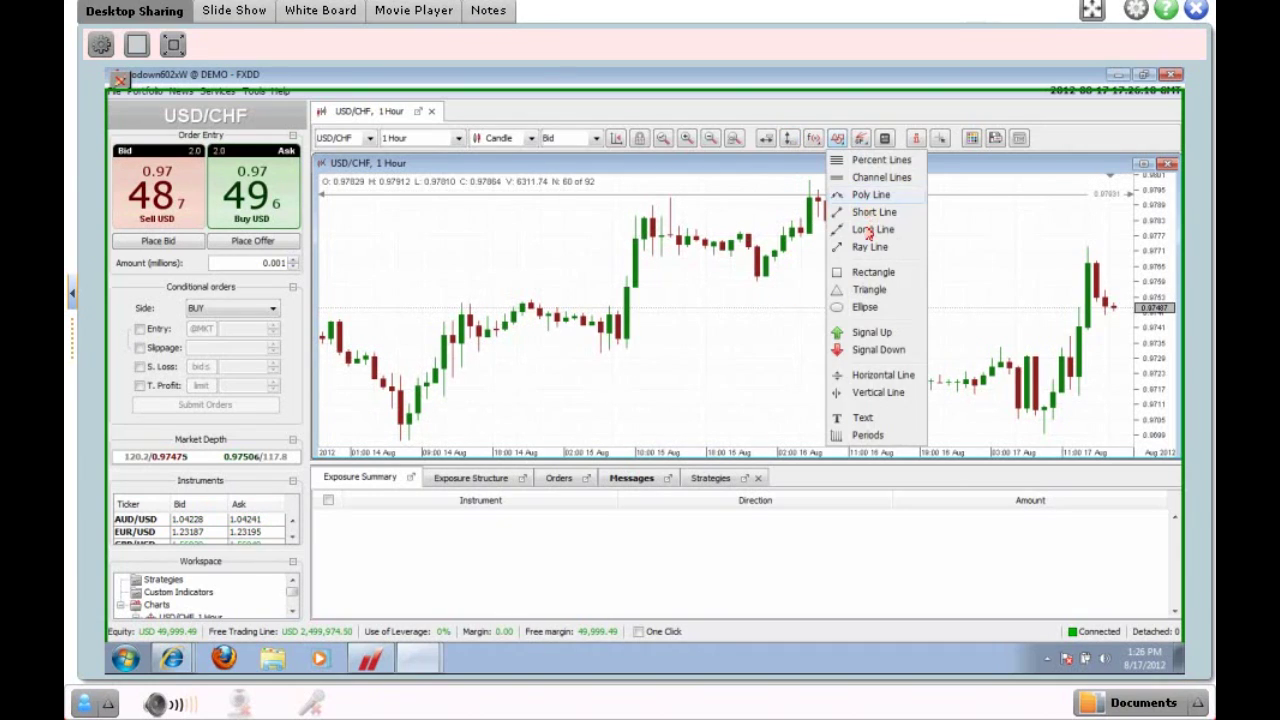
pyautogui.click(876, 348)
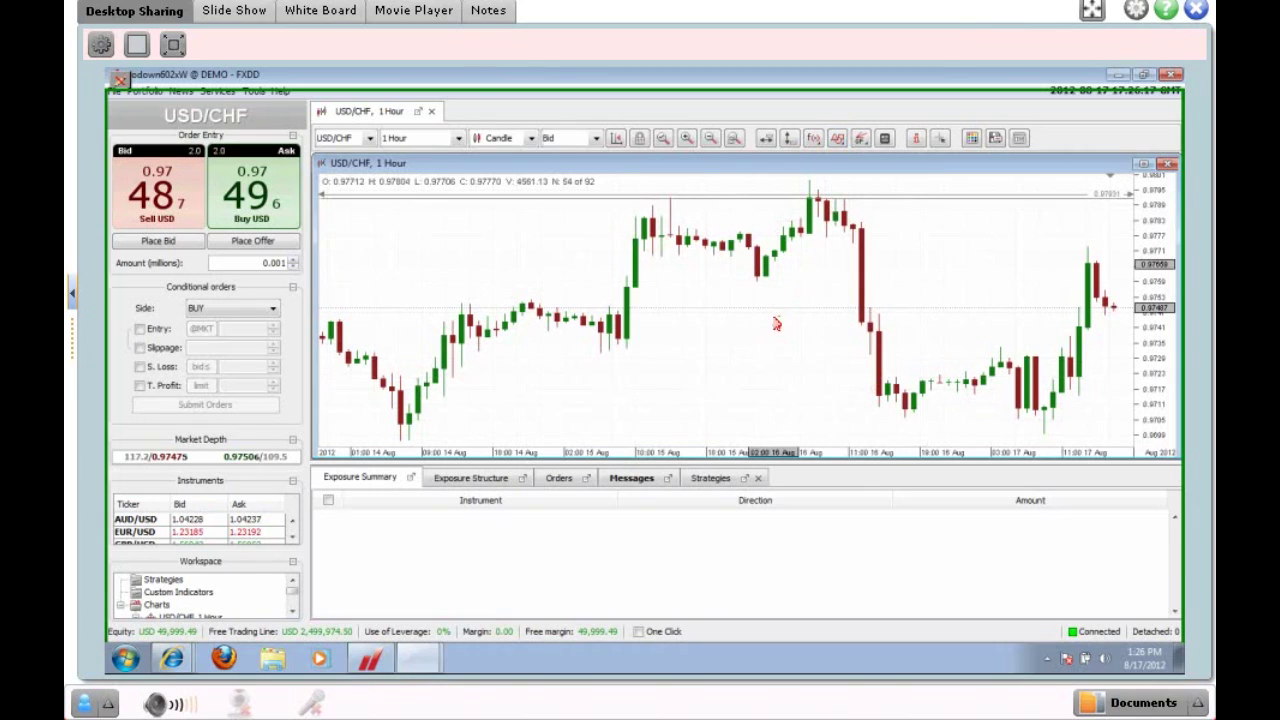
pyautogui.click(845, 142)
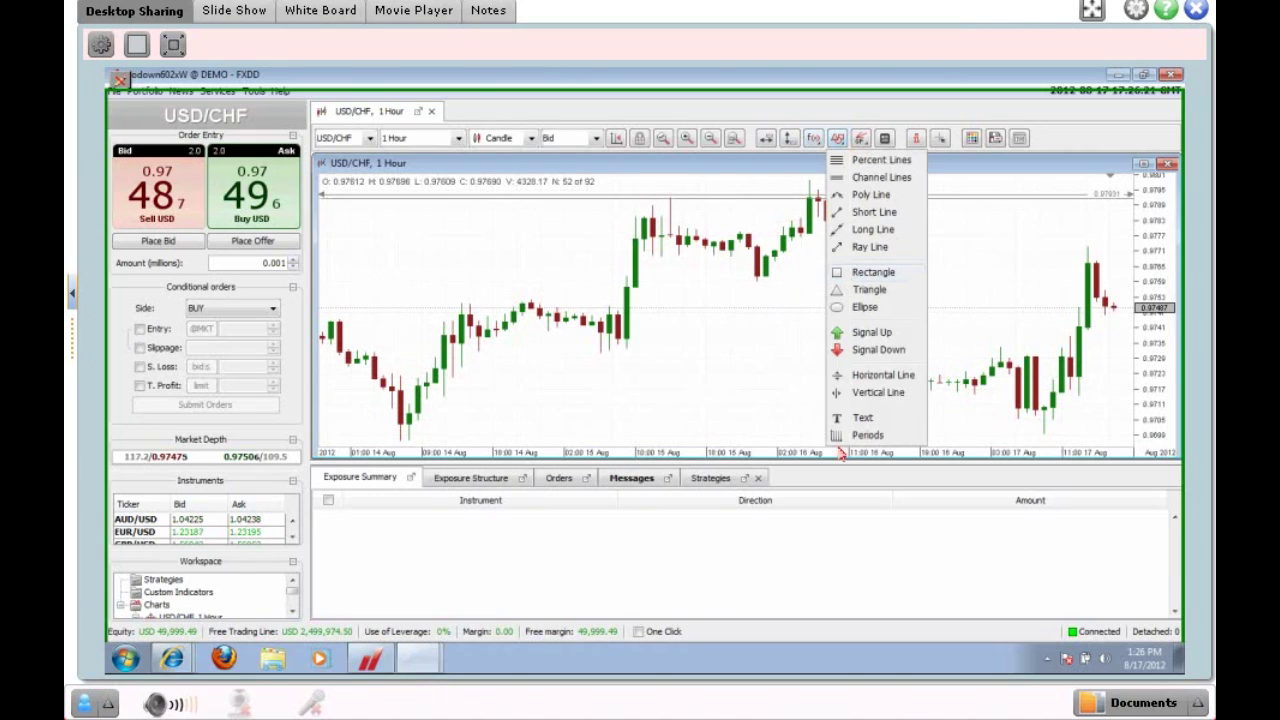
pyautogui.click(860, 392)
pyautogui.click(594, 380)
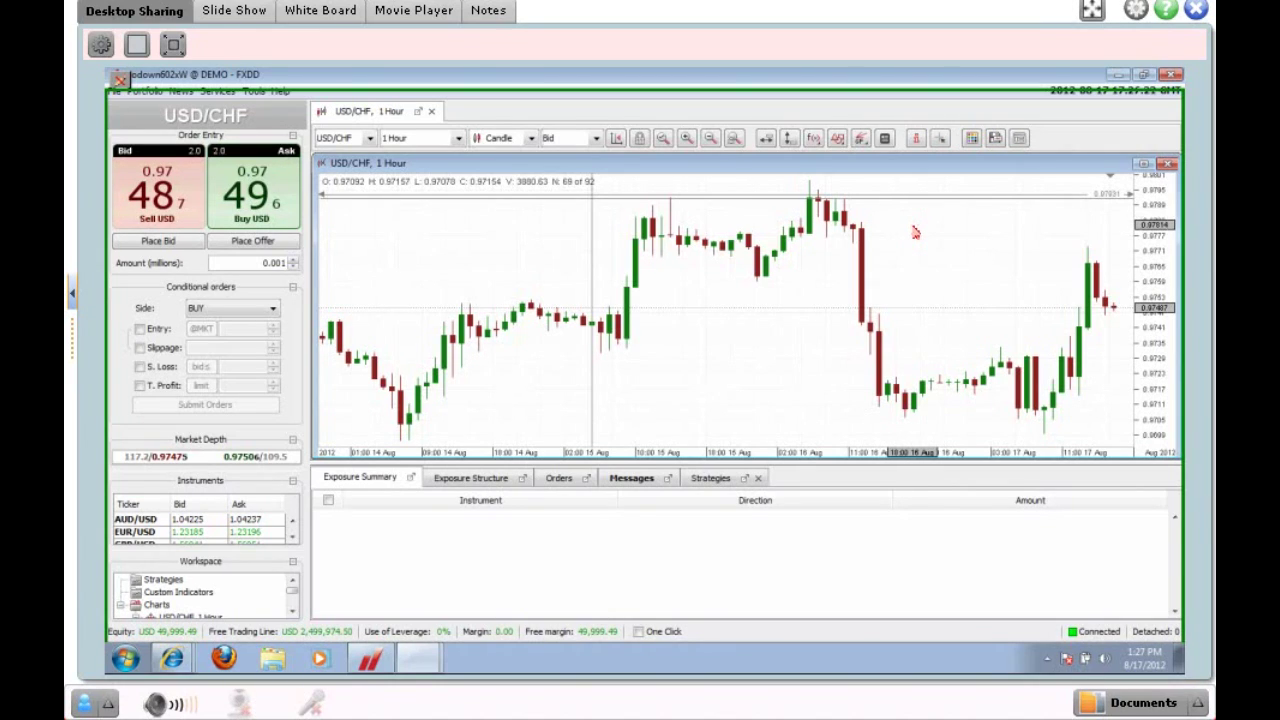
# - Look at the order options offered at about 0.9781 on the USD/CHF chart without placing an order
pyautogui.rightClick(914, 232)
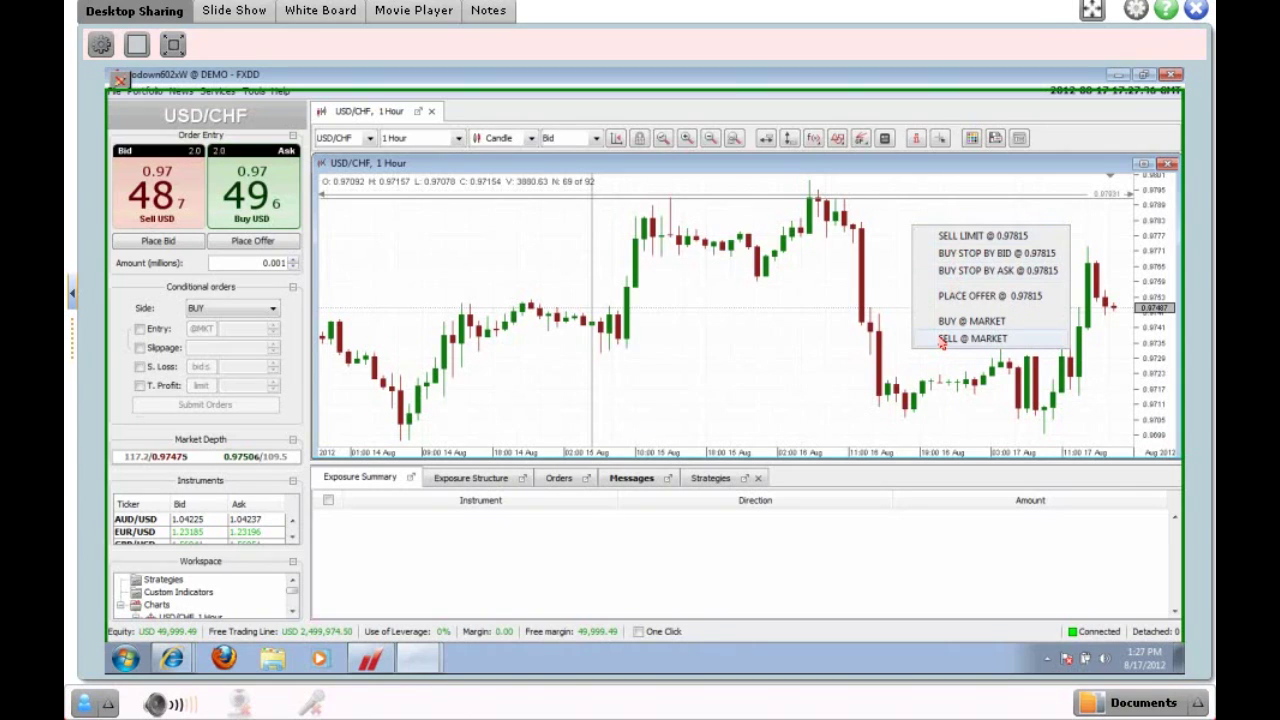
pyautogui.click(855, 318)
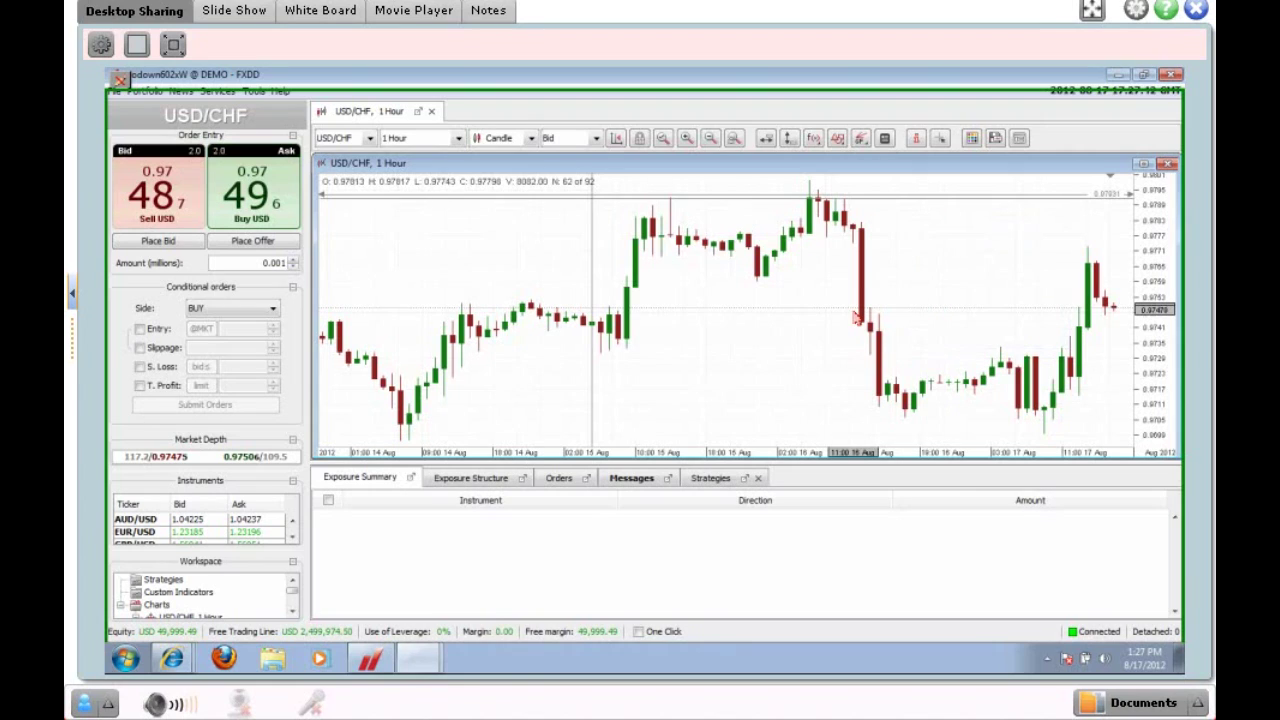